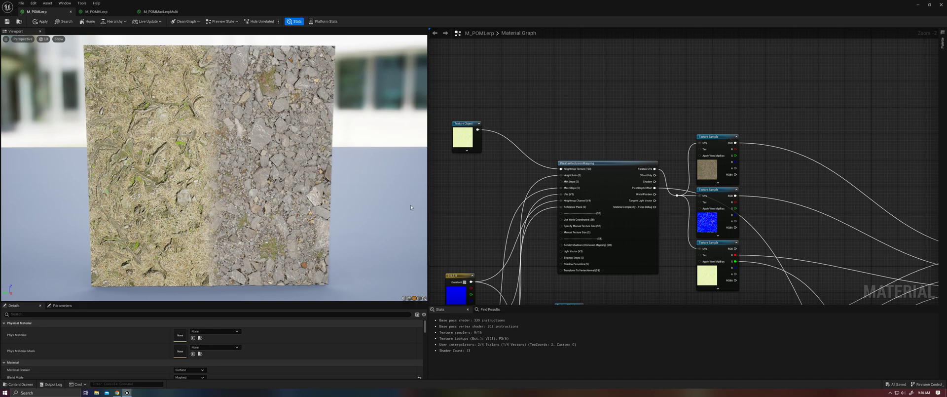
- Try to blend the heightmap Texture Object and a duplicate of it through a new Lerp node, and remove the added nodes
{"action": "left_click", "coordinate": [467, 142]}
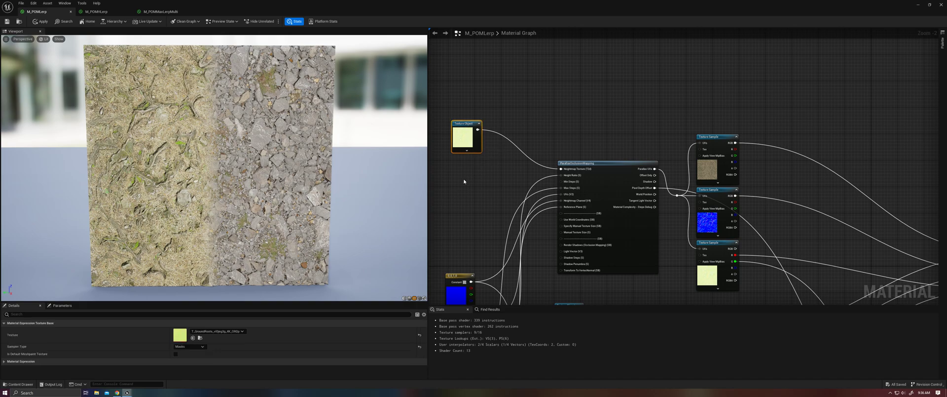
{"action": "key", "text": "ctrl+d"}
{"action": "left_click_drag", "start_coordinate": [472, 180], "coordinate": [464, 163]}
{"action": "left_click", "coordinate": [495, 163]}
{"action": "left_click", "coordinate": [499, 154]}
{"action": "left_click_drag", "start_coordinate": [477, 129], "coordinate": [505, 164]}
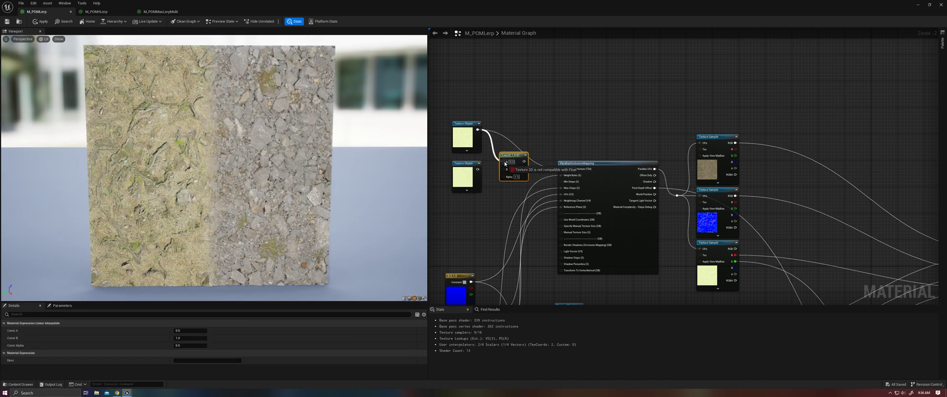
{"action": "left_click_drag", "start_coordinate": [505, 163], "coordinate": [505, 169]}
{"action": "left_click_drag", "start_coordinate": [477, 203], "coordinate": [505, 172]}
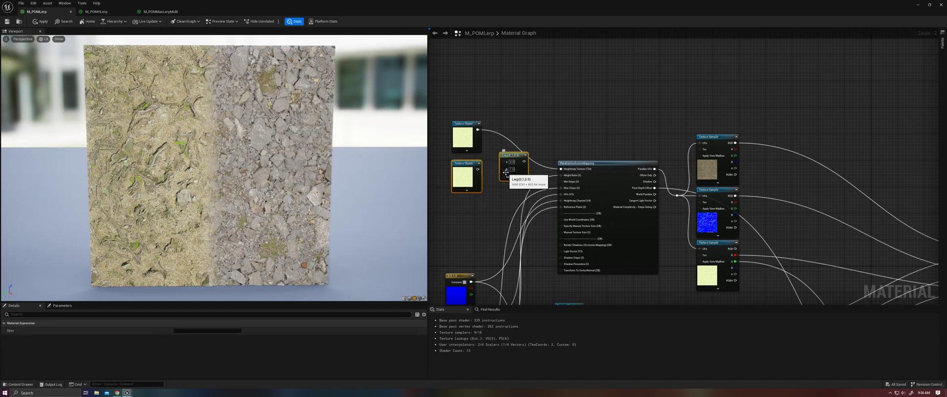
{"action": "key", "text": "Delete"}
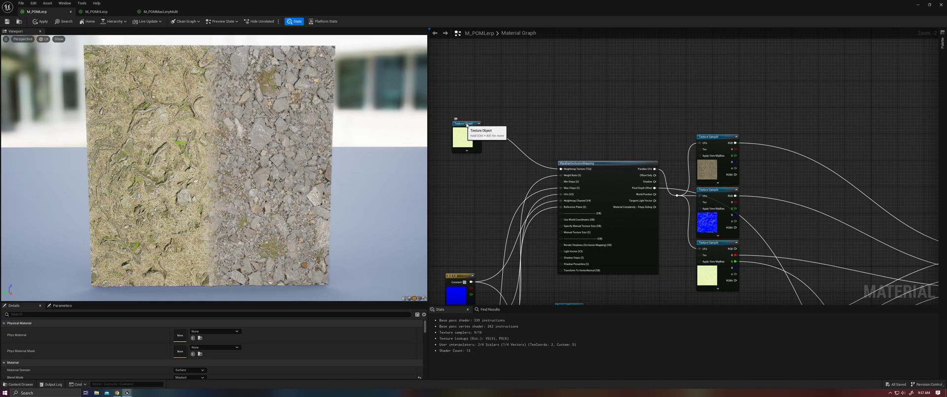
- Move the heightmap Texture Object to just above the upper ParallaxOcclusionMapping node
{"action": "left_click_drag", "start_coordinate": [464, 123], "coordinate": [569, 127]}
{"action": "left_click", "coordinate": [616, 145]}
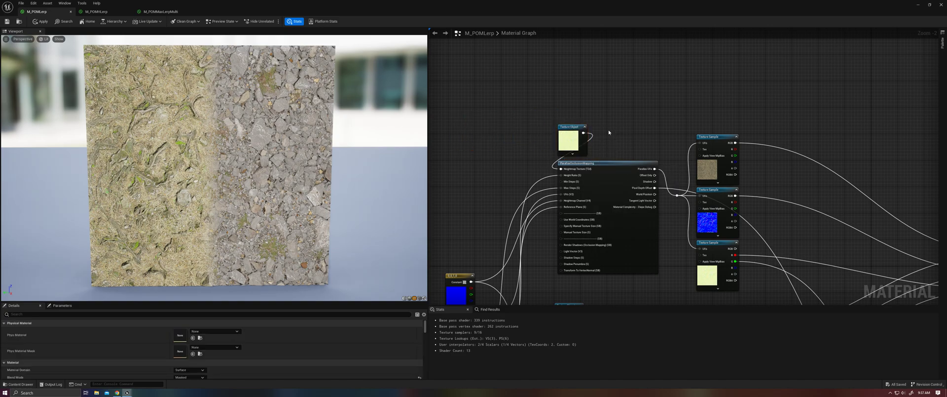
{"action": "right_click", "coordinate": [608, 130]}
{"action": "left_click", "coordinate": [607, 152]}
{"action": "right_click_drag", "start_coordinate": [607, 154], "coordinate": [588, 128]}
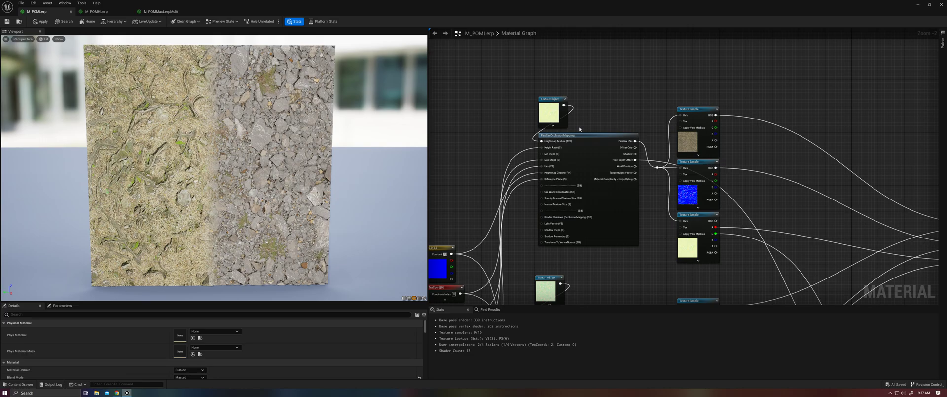
{"action": "right_click_drag", "start_coordinate": [591, 131], "coordinate": [605, 146]}
{"action": "right_click_drag", "start_coordinate": [668, 224], "coordinate": [685, 140]}
{"action": "scroll", "coordinate": [657, 58], "scroll_direction": "down", "scroll_amount": 1}
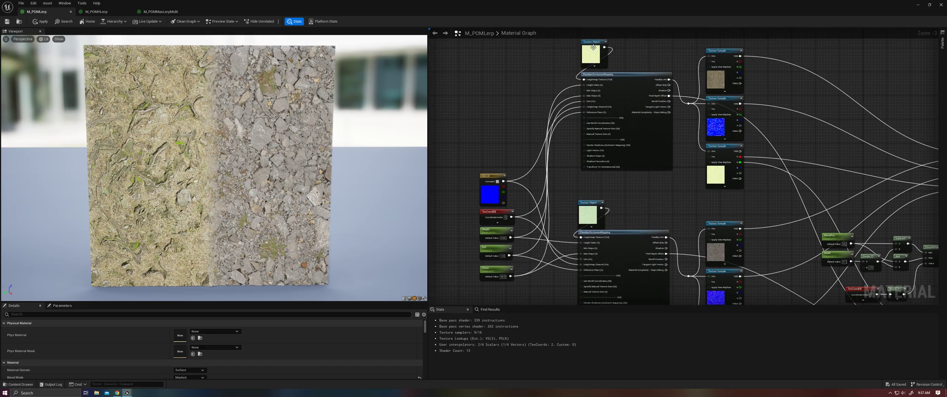
{"action": "left_click", "coordinate": [595, 47]}
{"action": "left_click_drag", "start_coordinate": [595, 48], "coordinate": [595, 45]}
{"action": "left_click", "coordinate": [653, 72]}
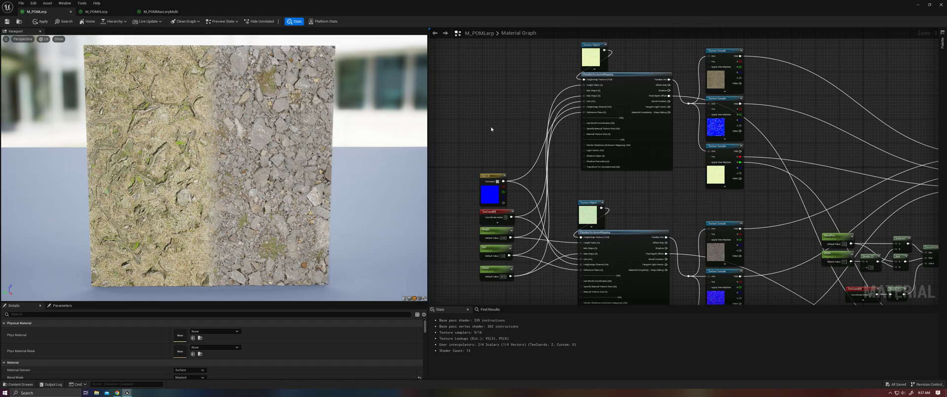
- Preview the SmoothStep node's blend mask on the plane, and stop the node preview
{"action": "scroll", "coordinate": [517, 146], "scroll_direction": "down", "scroll_amount": 1}
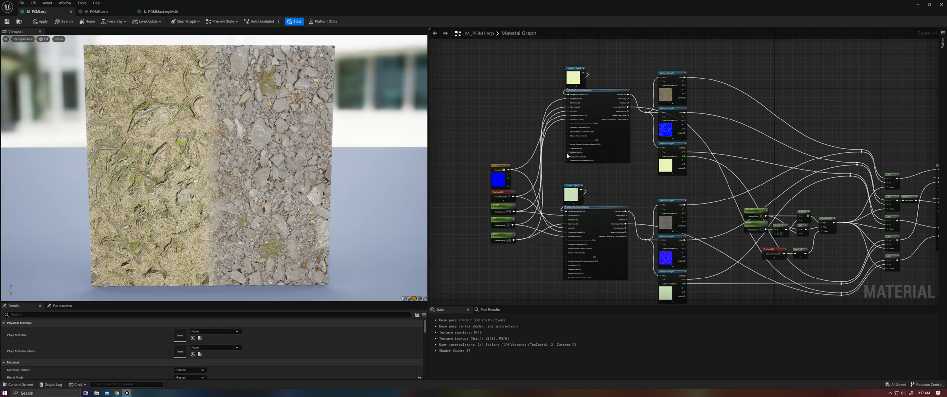
{"action": "right_click_drag", "start_coordinate": [699, 192], "coordinate": [453, 145]}
{"action": "scroll", "coordinate": [579, 167], "scroll_direction": "up", "scroll_amount": 3}
{"action": "right_click_drag", "start_coordinate": [580, 167], "coordinate": [626, 152]}
{"action": "left_click", "coordinate": [628, 162]}
{"action": "key", "text": "space"}
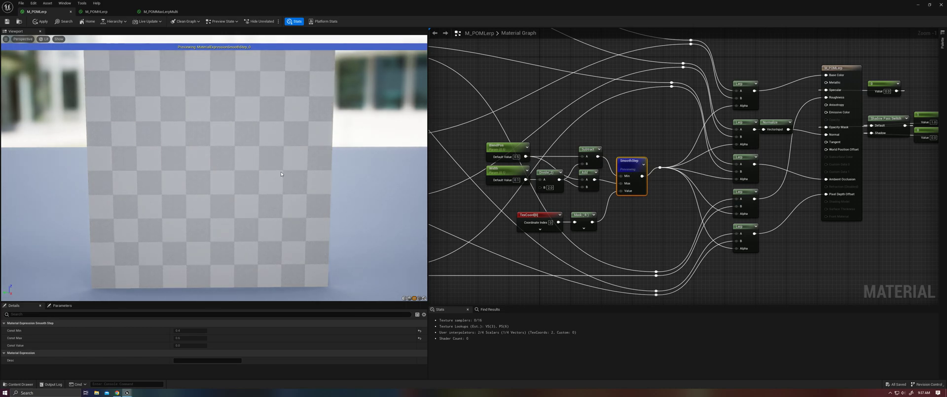
{"action": "mouse_move", "coordinate": [237, 167]}
{"action": "left_mouse_down"}
{"action": "mouse_move", "coordinate": [133, 165]}
{"action": "mouse_move", "coordinate": [237, 168]}
{"action": "left_mouse_up"}
{"action": "right_click", "coordinate": [624, 161]}
{"action": "left_click", "coordinate": [651, 173]}
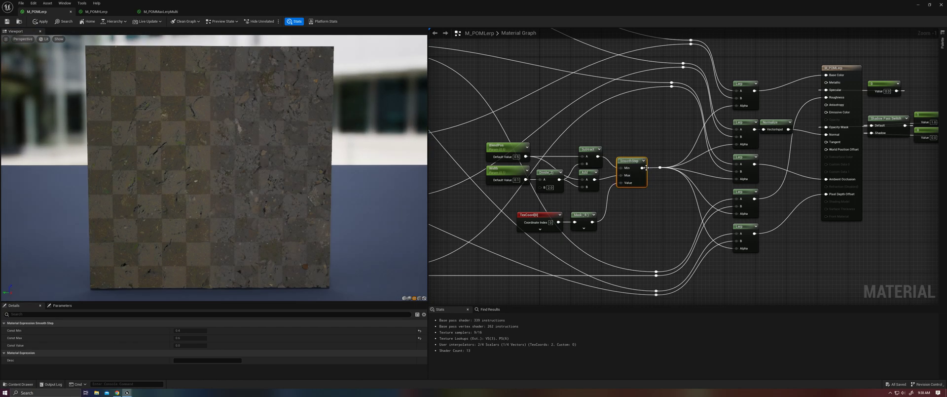
- Examine the transition between the grass and gravel layers on the preview plane
{"action": "left_click", "coordinate": [800, 254]}
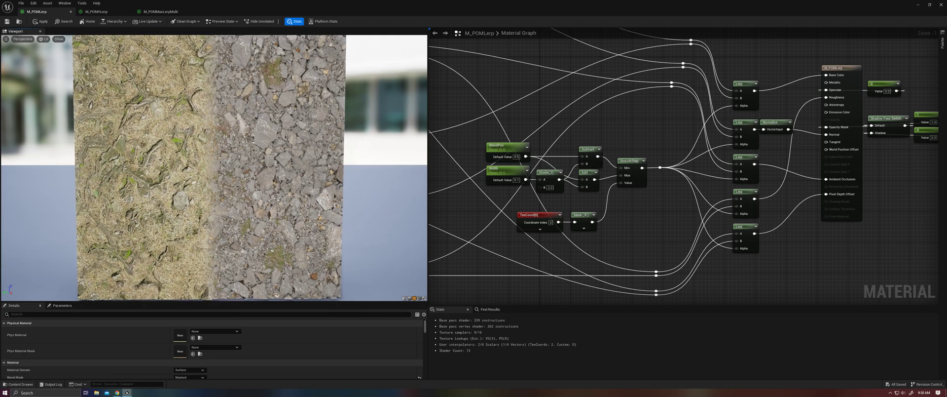
{"action": "scroll", "coordinate": [212, 167], "scroll_direction": "up", "scroll_amount": 6}
{"action": "left_click_drag", "start_coordinate": [212, 168], "coordinate": [277, 168]}
{"action": "left_click_drag", "start_coordinate": [172, 167], "coordinate": [284, 168]}
{"action": "scroll", "coordinate": [214, 168], "scroll_direction": "down", "scroll_amount": 5}
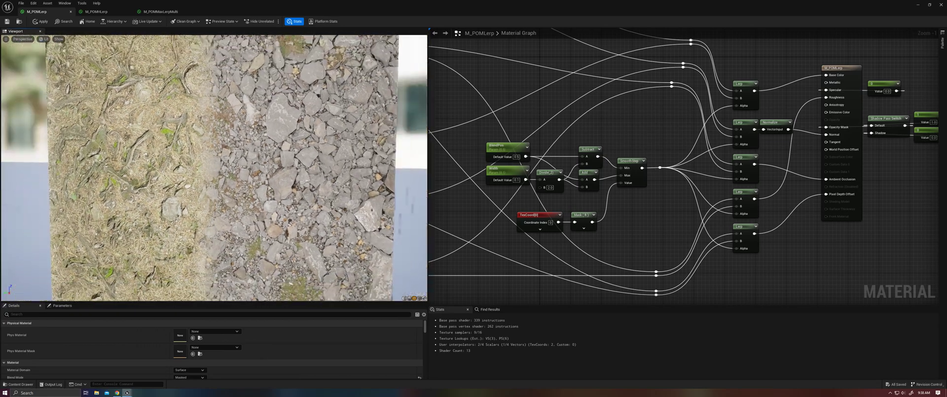
{"action": "right_click_drag", "start_coordinate": [249, 214], "coordinate": [249, 199]}
{"action": "scroll", "coordinate": [220, 184], "scroll_direction": "down", "scroll_amount": 2}
{"action": "mouse_move", "coordinate": [220, 184]}
{"action": "left_mouse_down"}
{"action": "mouse_move", "coordinate": [240, 183]}
{"action": "mouse_move", "coordinate": [220, 184]}
{"action": "left_mouse_up"}
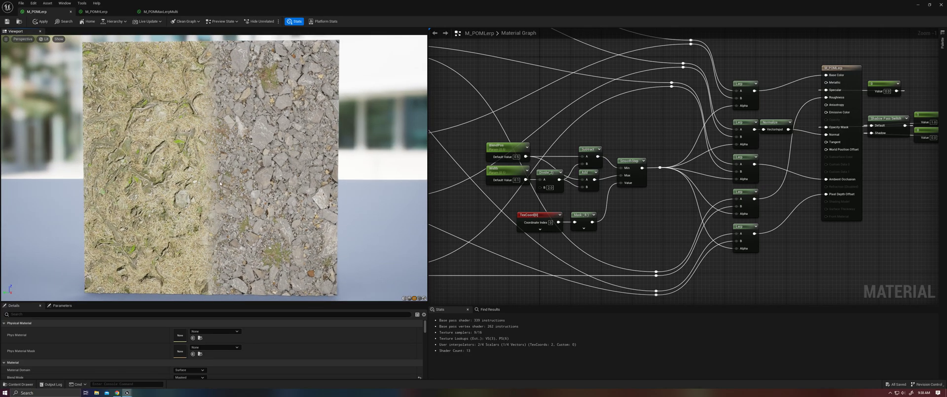
- Preview the SmoothStep node again to inspect the mask's transition edge, and return to the full material preview
{"action": "right_click", "coordinate": [620, 163]}
{"action": "left_click", "coordinate": [642, 174]}
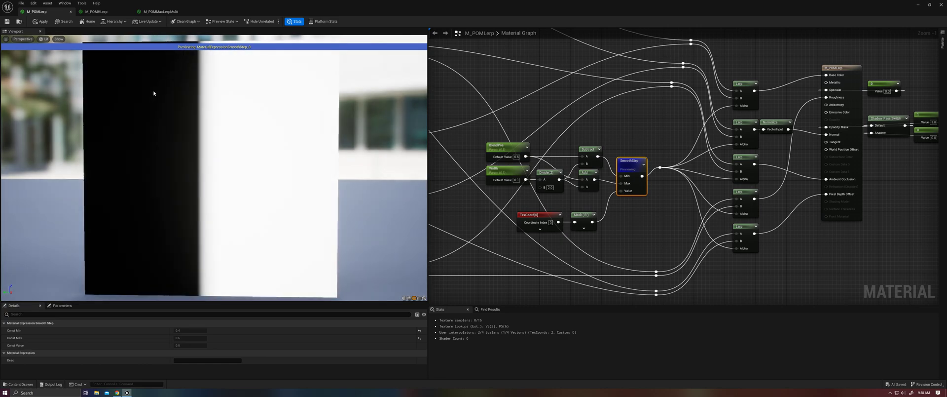
{"action": "left_click_drag", "start_coordinate": [260, 205], "coordinate": [281, 157]}
{"action": "left_click_drag", "start_coordinate": [341, 207], "coordinate": [345, 206]}
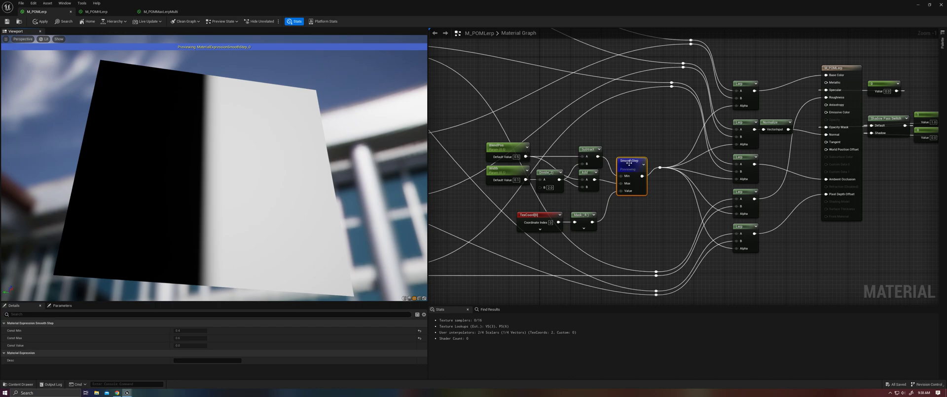
{"action": "key", "text": "space"}
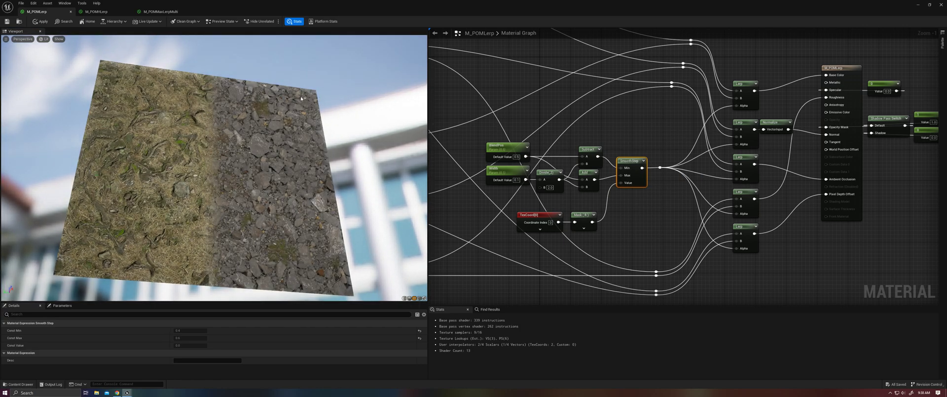
- Inspect the parallax depth of both blended layers on the preview plane from different angles
{"action": "left_click_drag", "start_coordinate": [260, 134], "coordinate": [247, 106]}
{"action": "left_click_drag", "start_coordinate": [204, 165], "coordinate": [278, 173]}
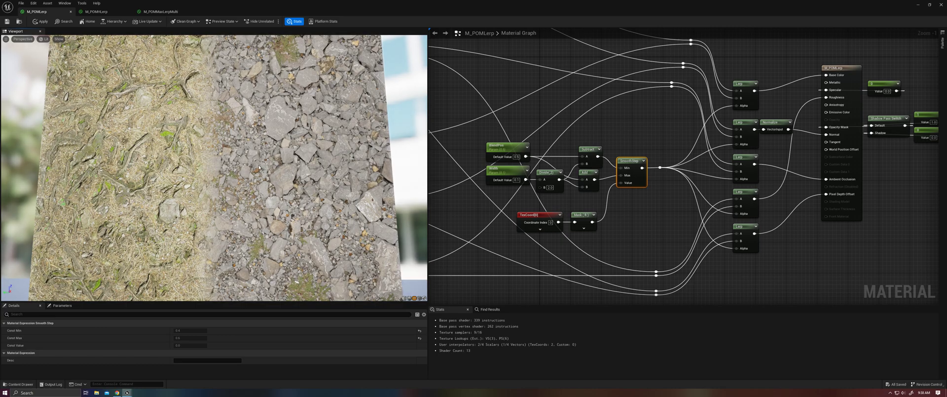
{"action": "left_click_drag", "start_coordinate": [251, 161], "coordinate": [278, 120]}
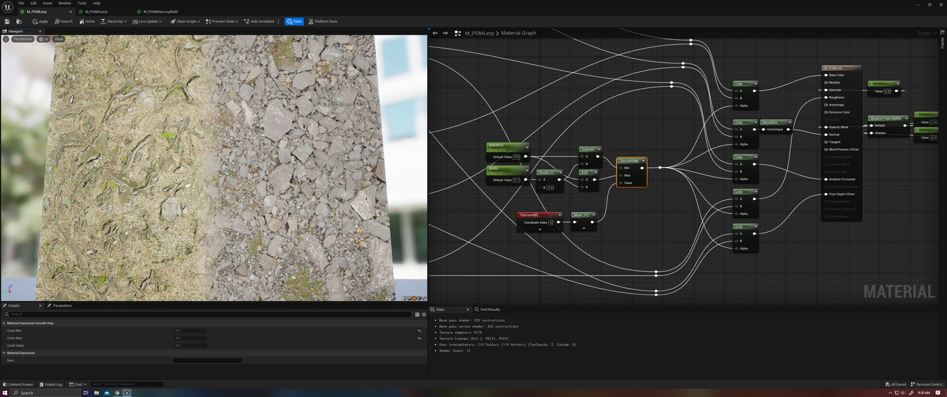
{"action": "left_click_drag", "start_coordinate": [237, 158], "coordinate": [207, 180]}
{"action": "left_click_drag", "start_coordinate": [242, 130], "coordinate": [217, 130]}
- Set the default value of the middle scalar parameter feeding the ParallaxOcclusionMapping nodes to 0.5
{"action": "right_click_drag", "start_coordinate": [465, 200], "coordinate": [719, 190]}
{"action": "right_click", "coordinate": [565, 210]}
{"action": "left_click", "coordinate": [519, 213]}
{"action": "right_click_drag", "start_coordinate": [587, 226], "coordinate": [790, 213]}
{"action": "right_click_drag", "start_coordinate": [554, 191], "coordinate": [546, 216]}
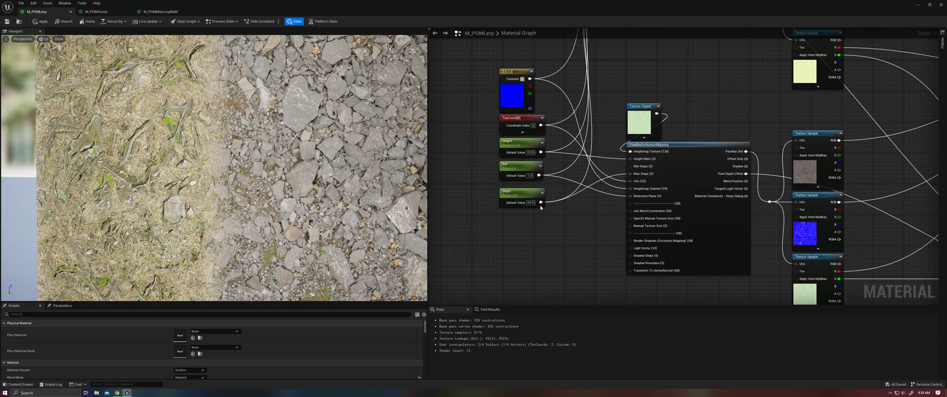
{"action": "left_click", "coordinate": [529, 175]}
{"action": "type", "text": "0.5"}
{"action": "key", "text": "Return"}
{"action": "scroll", "coordinate": [357, 202], "scroll_direction": "down", "scroll_amount": 2}
- Disconnect the lowest Lerp node from the material output's Pixel Depth Offset
{"action": "right_click_drag", "start_coordinate": [732, 219], "coordinate": [486, 206]}
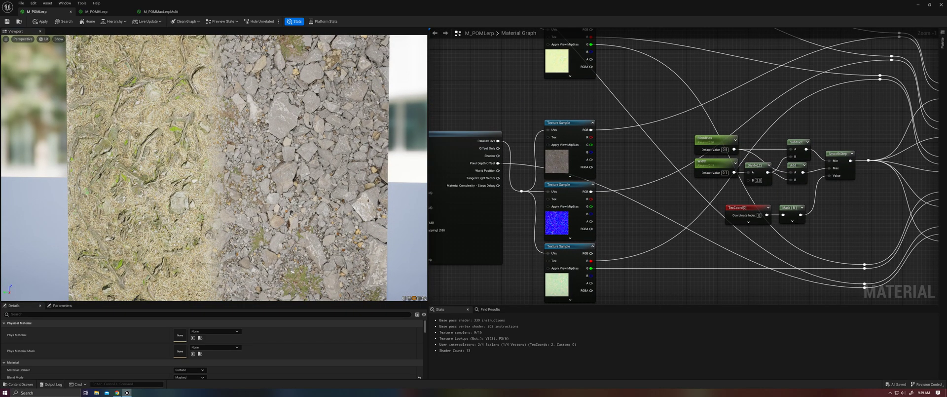
{"action": "right_click_drag", "start_coordinate": [838, 207], "coordinate": [543, 205]}
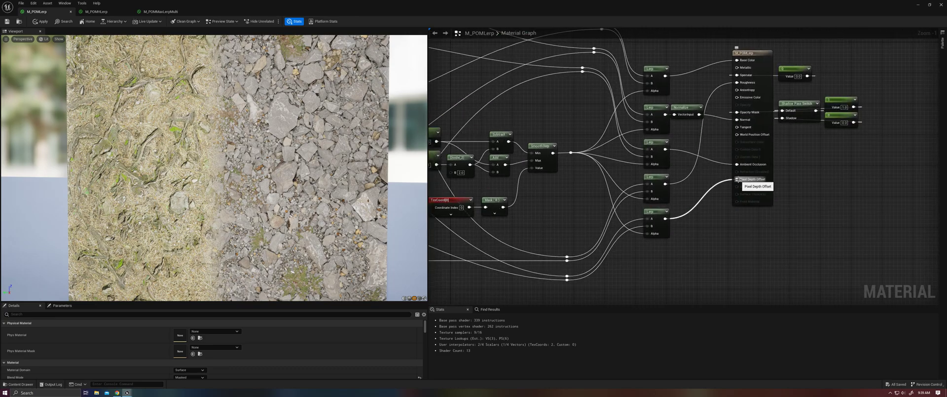
{"action": "left_click", "coordinate": [737, 179], "text": "alt"}
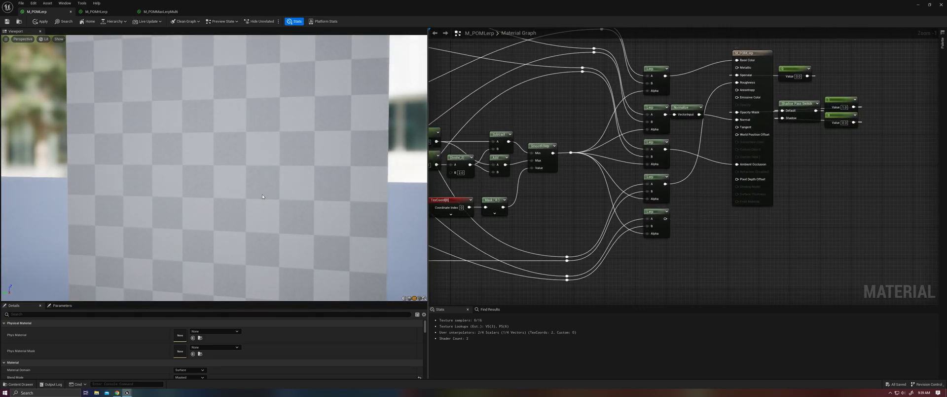
- Inspect the layer transition on the preview plane without pixel depth offset, dismissing the mail notification
{"action": "mouse_move", "coordinate": [237, 189]}
{"action": "left_mouse_down"}
{"action": "mouse_move", "coordinate": [276, 222]}
{"action": "mouse_move", "coordinate": [246, 217]}
{"action": "mouse_move", "coordinate": [236, 189]}
{"action": "left_mouse_up"}
{"action": "left_click_drag", "start_coordinate": [265, 210], "coordinate": [265, 210]}
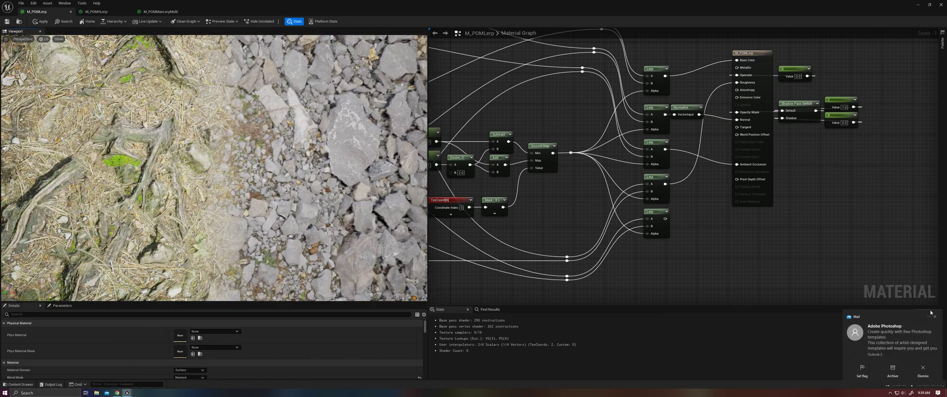
{"action": "left_click", "coordinate": [936, 317]}
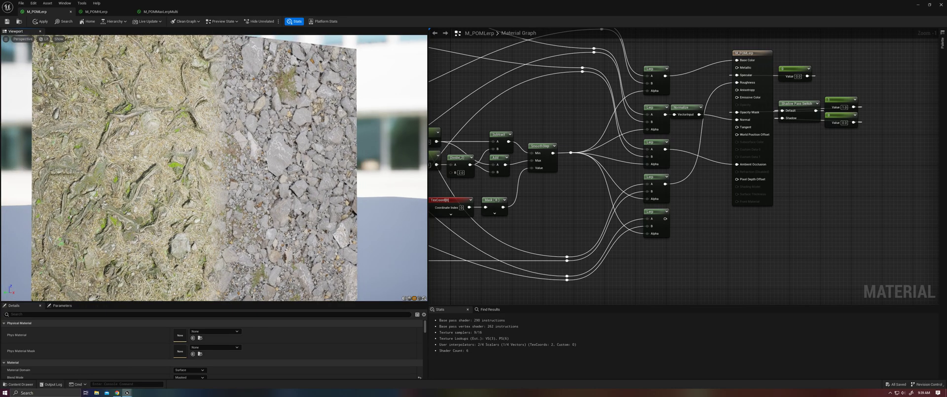
{"action": "right_click_drag", "start_coordinate": [529, 208], "coordinate": [550, 208]}
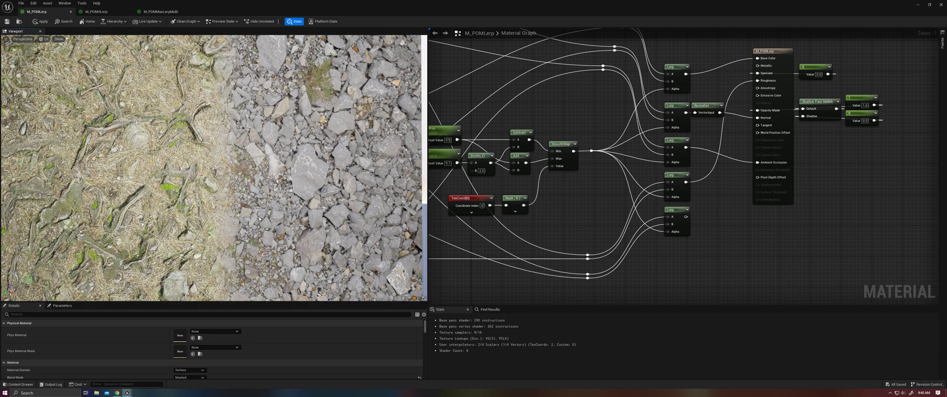
{"action": "right_click_drag", "start_coordinate": [214, 168], "coordinate": [215, 151]}
{"action": "left_click_drag", "start_coordinate": [214, 168], "coordinate": [308, 165]}
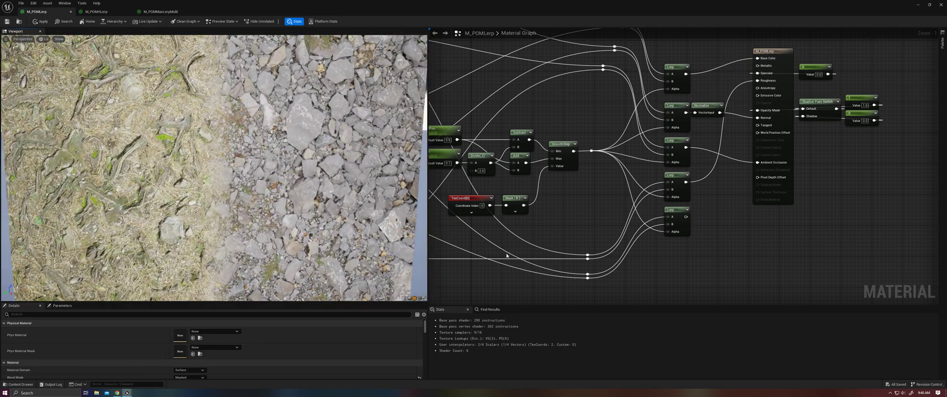
- Examine the blend mask nodes, from the blend position and width parameters through to SmoothStep
{"action": "right_click_drag", "start_coordinate": [511, 256], "coordinate": [562, 245]}
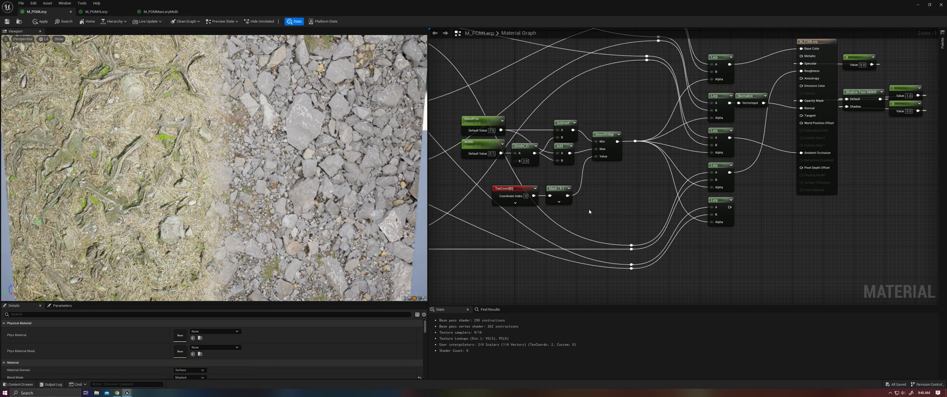
{"action": "right_click_drag", "start_coordinate": [649, 205], "coordinate": [725, 237]}
{"action": "scroll", "coordinate": [725, 237], "scroll_direction": "down", "scroll_amount": 1}
{"action": "right_click_drag", "start_coordinate": [646, 230], "coordinate": [702, 235]}
{"action": "scroll", "coordinate": [702, 235], "scroll_direction": "down", "scroll_amount": 1}
{"action": "right_click", "coordinate": [610, 203]}
{"action": "left_click", "coordinate": [618, 190]}
{"action": "scroll", "coordinate": [631, 196], "scroll_direction": "up", "scroll_amount": 2}
{"action": "right_click_drag", "start_coordinate": [644, 209], "coordinate": [589, 196]}
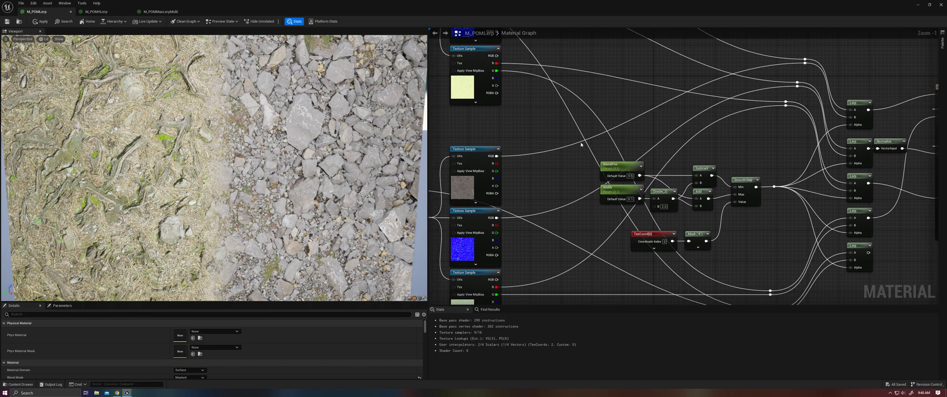
{"action": "left_click_drag", "start_coordinate": [583, 147], "coordinate": [736, 206]}
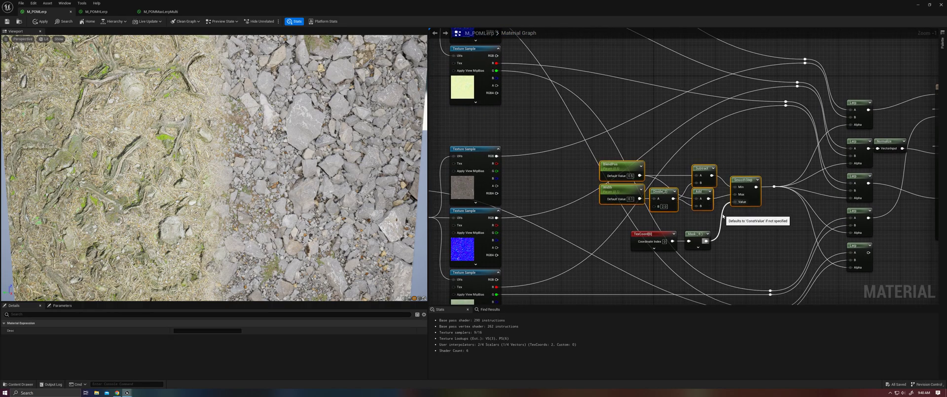
{"action": "left_click", "coordinate": [785, 234]}
- Examine the five Lerp nodes that combine the two layers, and the texture samples feeding them
{"action": "right_click_drag", "start_coordinate": [786, 234], "coordinate": [731, 224]}
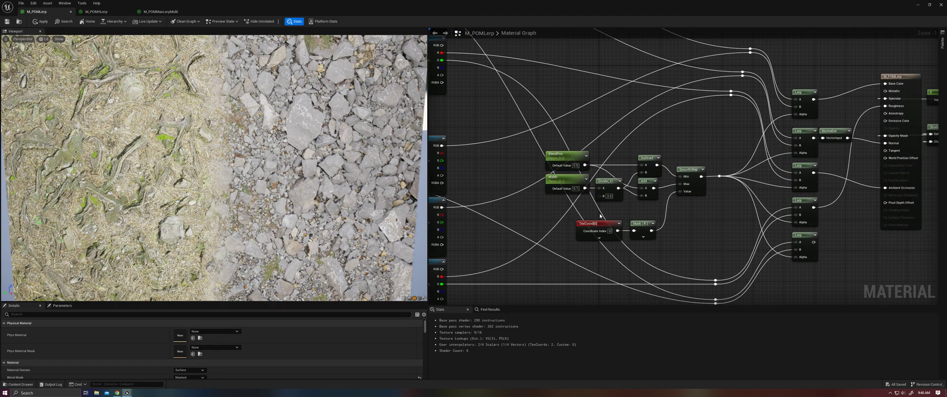
{"action": "right_click_drag", "start_coordinate": [764, 63], "coordinate": [689, 99]}
{"action": "left_click_drag", "start_coordinate": [709, 217], "coordinate": [729, 286]}
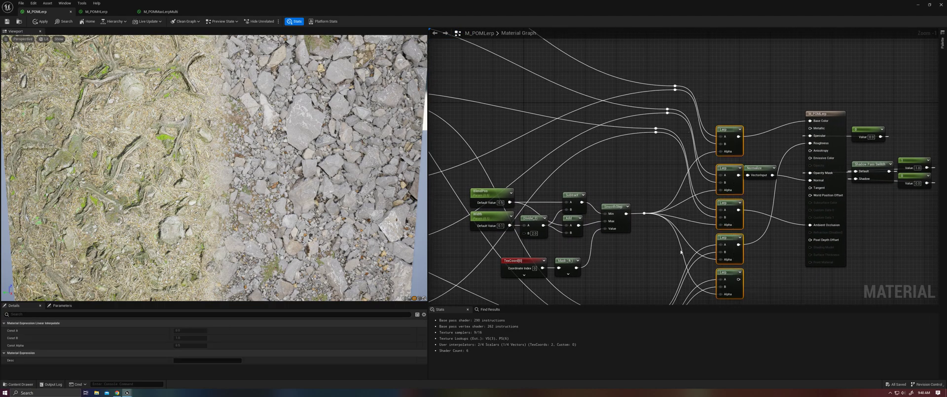
{"action": "left_click_drag", "start_coordinate": [675, 249], "coordinate": [718, 260]}
{"action": "right_click_drag", "start_coordinate": [645, 157], "coordinate": [756, 118]}
{"action": "right_click_drag", "start_coordinate": [797, 207], "coordinate": [789, 173]}
{"action": "right_click_drag", "start_coordinate": [703, 202], "coordinate": [902, 250]}
{"action": "left_click", "coordinate": [516, 116]}
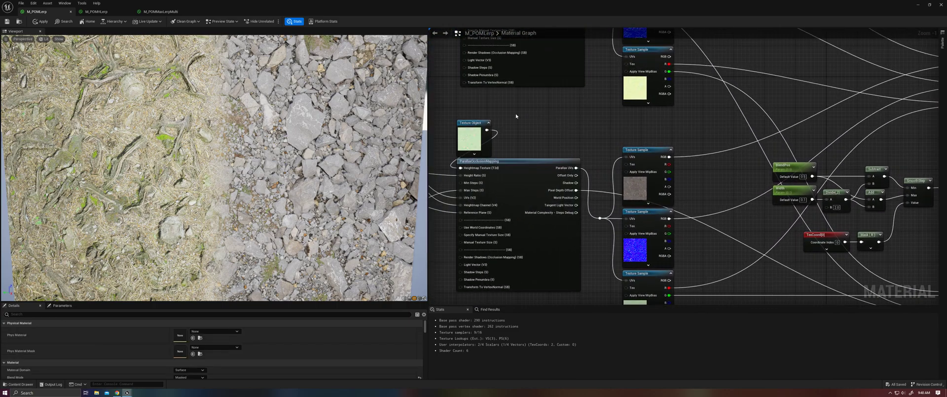
- Switch to the M_POMHLerp material and look over its preview and node graph
{"action": "left_click", "coordinate": [99, 11]}
{"action": "scroll", "coordinate": [281, 171], "scroll_direction": "down", "scroll_amount": 5}
{"action": "left_click_drag", "start_coordinate": [282, 171], "coordinate": [341, 173]}
{"action": "scroll", "coordinate": [282, 171], "scroll_direction": "up", "scroll_amount": 4}
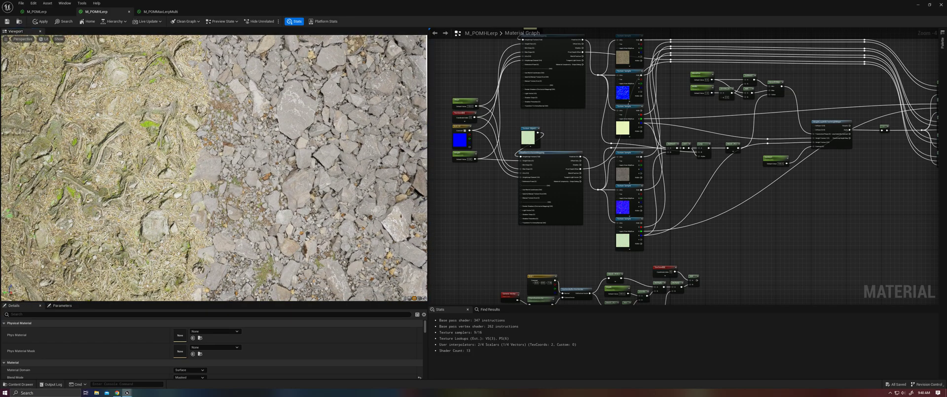
{"action": "right_click_drag", "start_coordinate": [761, 218], "coordinate": [760, 271]}
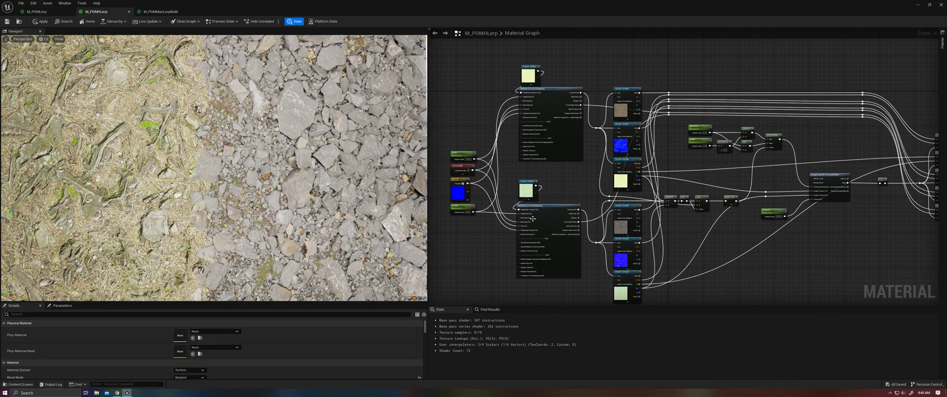
- Examine the node chain from the height texture samples and SmoothStep to the HeightLerpWithTwoHeightMaps node and its Contrast parameter
{"action": "scroll", "coordinate": [487, 202], "scroll_direction": "up", "scroll_amount": 2}
{"action": "right_click_drag", "start_coordinate": [626, 188], "coordinate": [565, 222]}
{"action": "right_click_drag", "start_coordinate": [641, 250], "coordinate": [441, 231]}
{"action": "right_click_drag", "start_coordinate": [739, 180], "coordinate": [646, 173]}
{"action": "scroll", "coordinate": [647, 173], "scroll_direction": "up", "scroll_amount": 1}
{"action": "scroll", "coordinate": [646, 173], "scroll_direction": "up", "scroll_amount": 1}
{"action": "left_click", "coordinate": [605, 173]}
{"action": "left_click", "coordinate": [584, 152]}
{"action": "right_click_drag", "start_coordinate": [571, 194], "coordinate": [799, 168]}
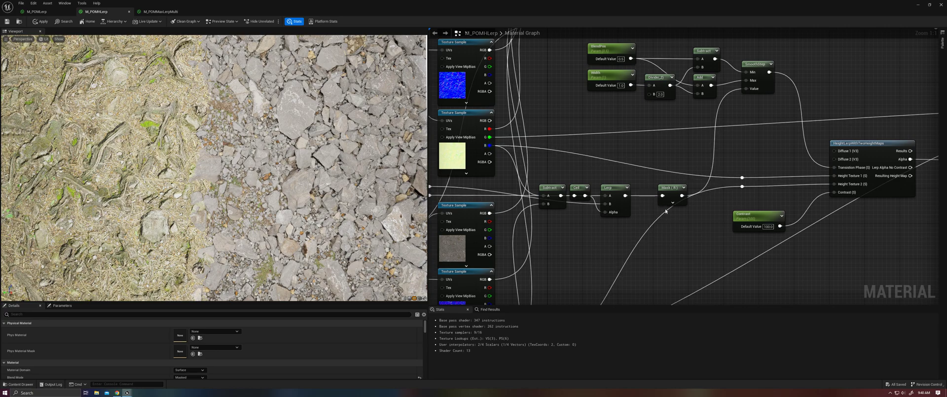
{"action": "right_click_drag", "start_coordinate": [745, 205], "coordinate": [664, 176]}
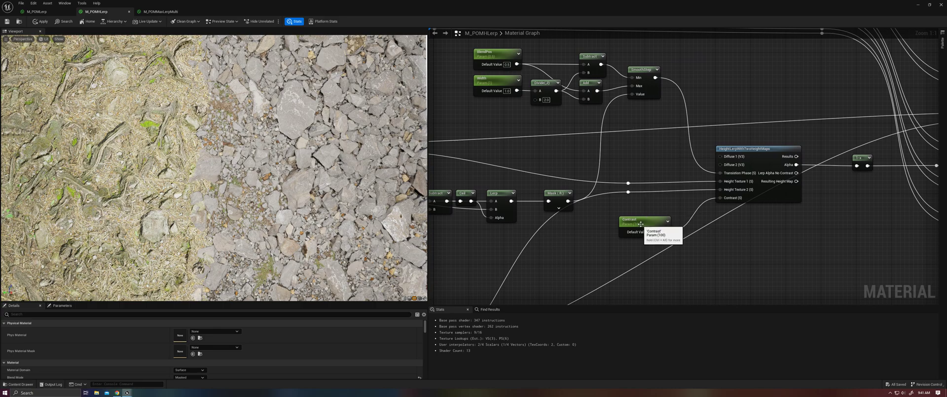
{"action": "right_click_drag", "start_coordinate": [617, 242], "coordinate": [712, 226]}
- Inspect the M_POMHLerp layer transition up close and compare it with the preview of the M_POMLerp material
{"action": "scroll", "coordinate": [265, 210], "scroll_direction": "up", "scroll_amount": 5}
{"action": "left_click_drag", "start_coordinate": [265, 209], "coordinate": [236, 191]}
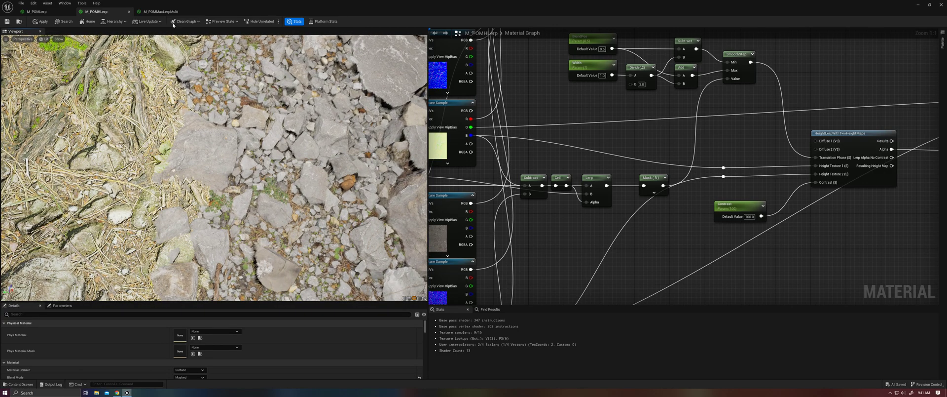
{"action": "left_click", "coordinate": [50, 13]}
{"action": "scroll", "coordinate": [234, 134], "scroll_direction": "up", "scroll_amount": 5}
{"action": "left_click_drag", "start_coordinate": [235, 134], "coordinate": [243, 172]}
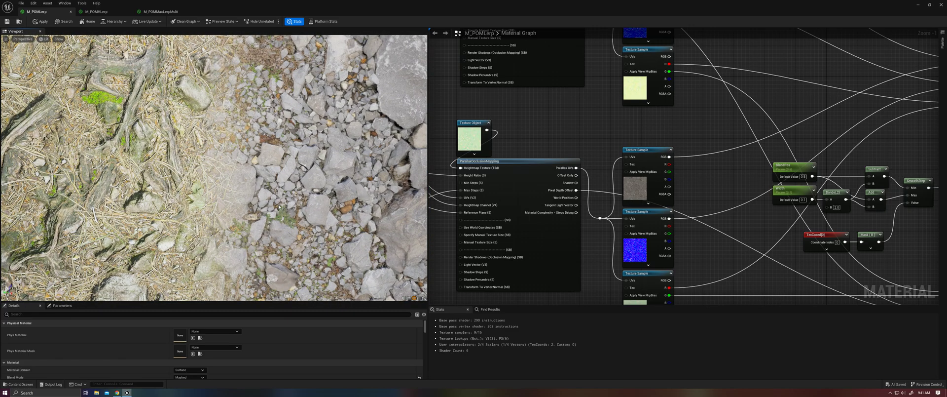
{"action": "scroll", "coordinate": [279, 207], "scroll_direction": "down", "scroll_amount": 5}
{"action": "scroll", "coordinate": [207, 158], "scroll_direction": "up", "scroll_amount": 5}
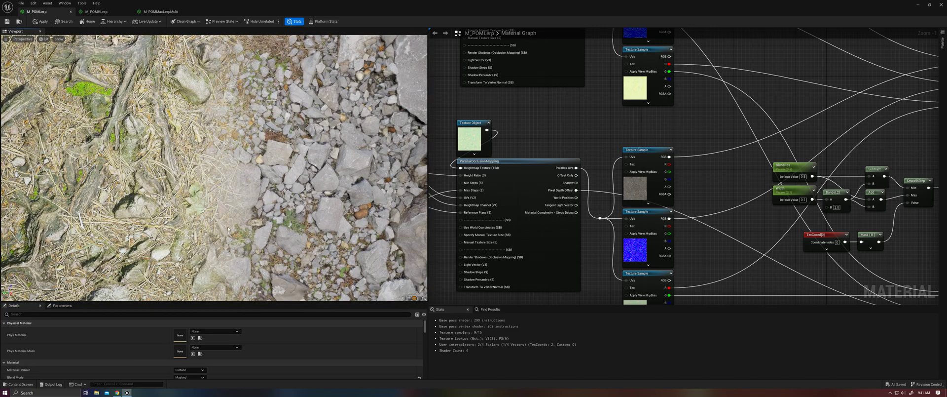
- Return to the M_POMHLerp material and inspect its layer transition both up close and from further away
{"action": "left_click", "coordinate": [92, 11]}
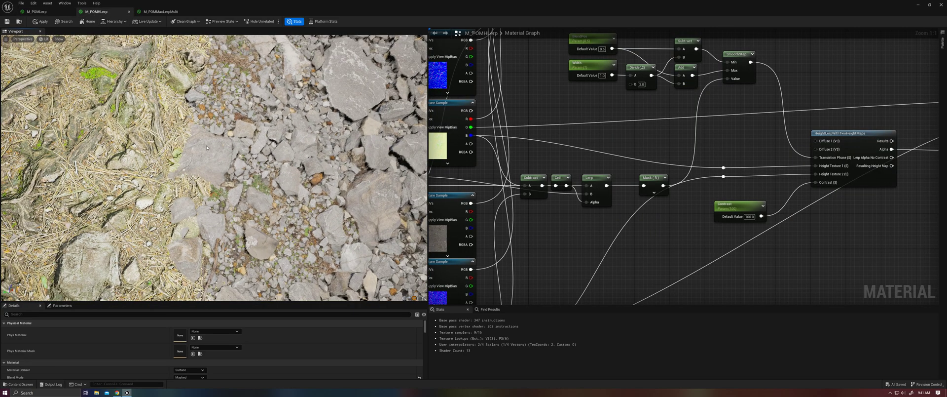
{"action": "left_click_drag", "start_coordinate": [220, 150], "coordinate": [237, 168]}
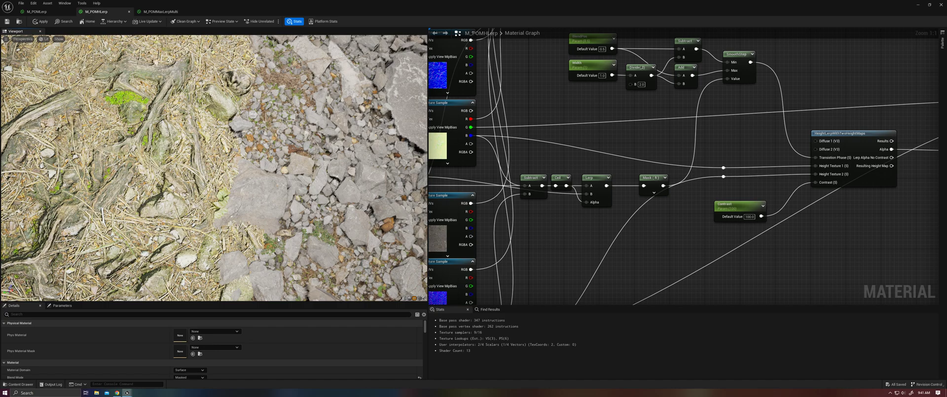
{"action": "left_click_drag", "start_coordinate": [230, 207], "coordinate": [215, 178]}
{"action": "right_click_drag", "start_coordinate": [215, 168], "coordinate": [215, 212]}
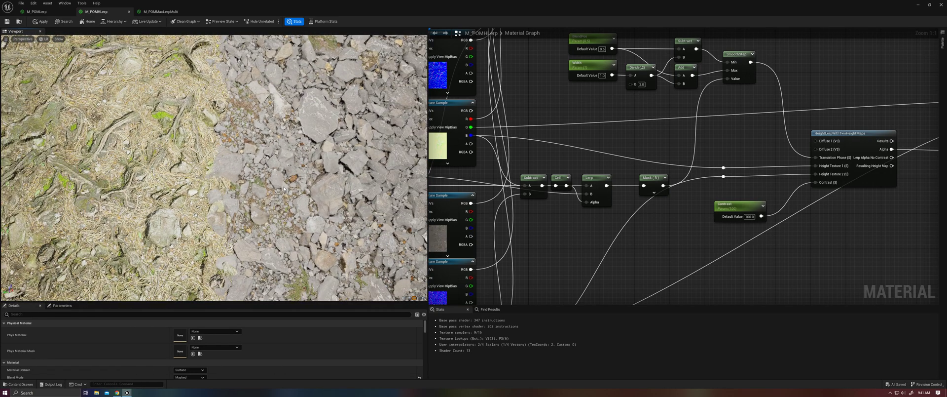
{"action": "scroll", "coordinate": [274, 182], "scroll_direction": "down", "scroll_amount": 5}
{"action": "left_click_drag", "start_coordinate": [274, 182], "coordinate": [271, 212]}
- Examine the Subtract, Ceil, Lerp and Mask (R) nodes that combine the two parallax layers ahead of SmoothStep
{"action": "right_click_drag", "start_coordinate": [602, 245], "coordinate": [639, 262]}
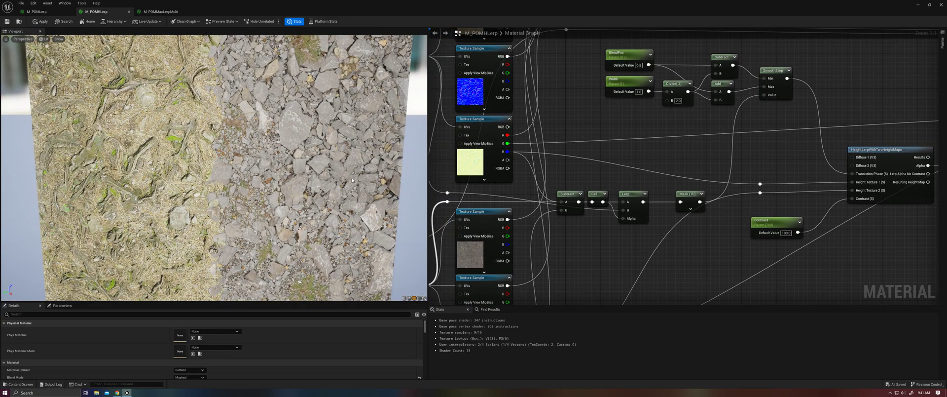
{"action": "right_click_drag", "start_coordinate": [562, 159], "coordinate": [608, 233]}
{"action": "right_click_drag", "start_coordinate": [296, 182], "coordinate": [296, 229]}
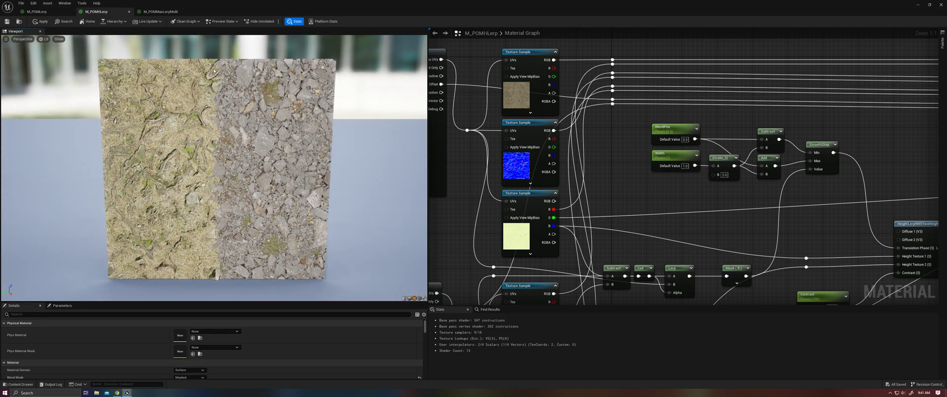
{"action": "right_click_drag", "start_coordinate": [687, 208], "coordinate": [763, 109]}
{"action": "right_click_drag", "start_coordinate": [806, 168], "coordinate": [800, 184]}
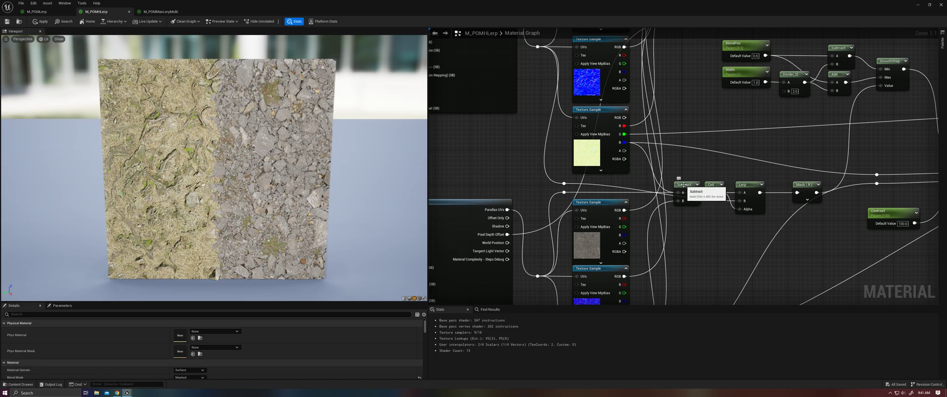
- Preview the Ceil node's output on the plane and look at the resulting mask from an angle
{"action": "right_click", "coordinate": [713, 185]}
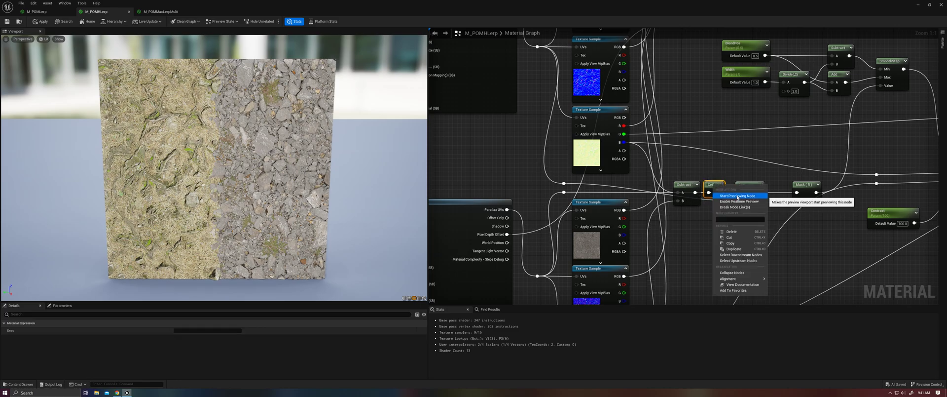
{"action": "left_click", "coordinate": [735, 200]}
{"action": "scroll", "coordinate": [217, 167], "scroll_direction": "up", "scroll_amount": 5}
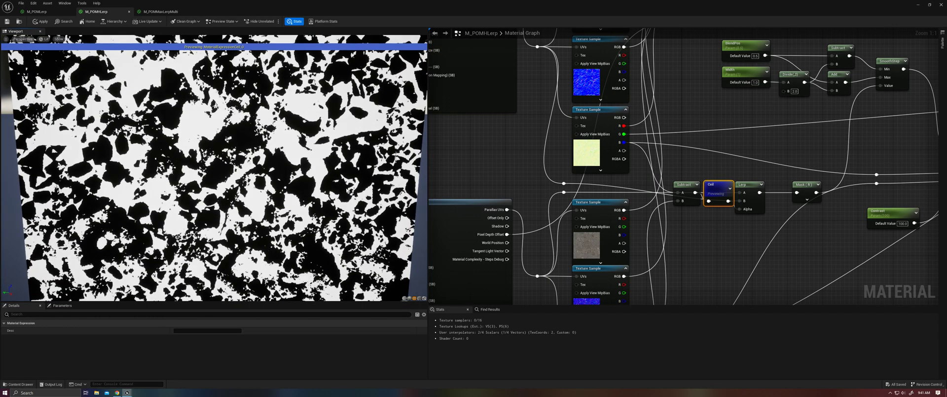
{"action": "left_click_drag", "start_coordinate": [217, 168], "coordinate": [246, 135]}
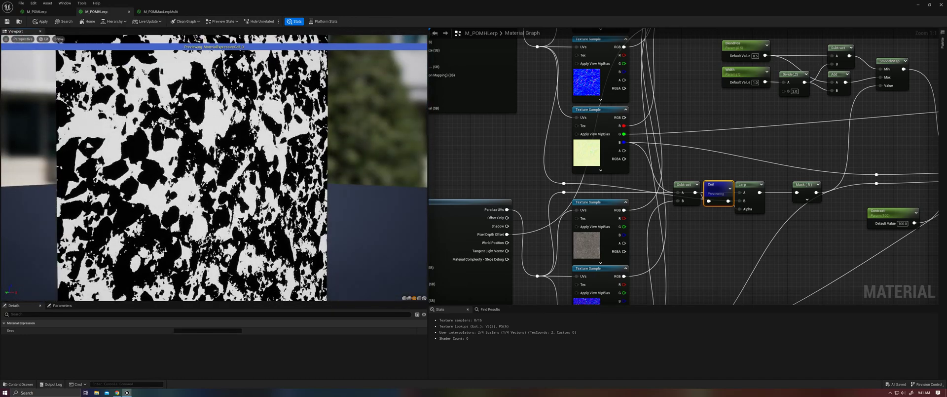
- Preview the output of the Subtract node that feeds Ceil and inspect it on the plane
{"action": "right_click_drag", "start_coordinate": [680, 250], "coordinate": [598, 198]}
{"action": "right_click", "coordinate": [627, 145]}
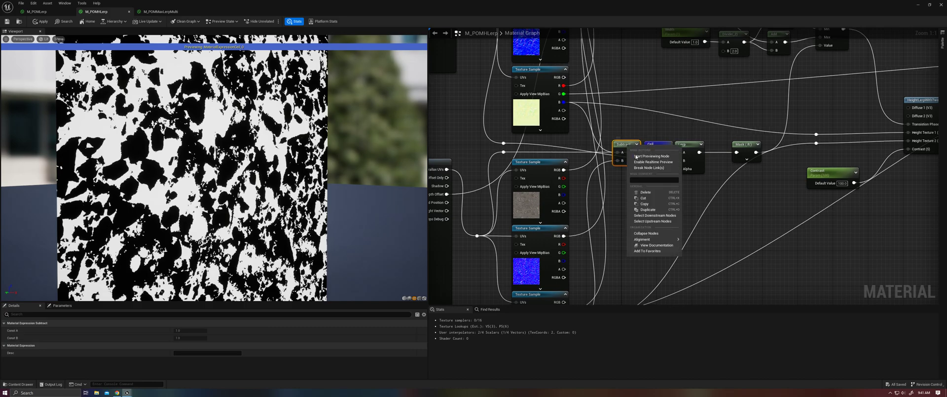
{"action": "left_click", "coordinate": [645, 157]}
{"action": "mouse_move", "coordinate": [279, 192]}
{"action": "left_mouse_down"}
{"action": "mouse_move", "coordinate": [291, 193]}
{"action": "mouse_move", "coordinate": [197, 192]}
{"action": "mouse_move", "coordinate": [261, 192]}
{"action": "left_mouse_up"}
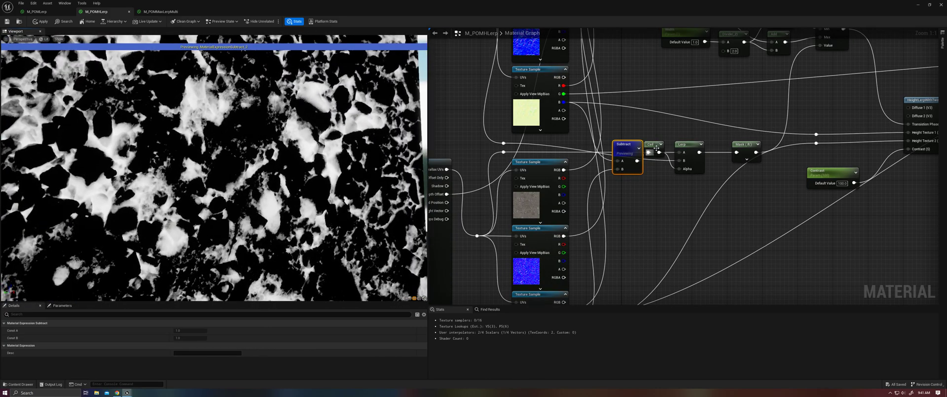
- Preview the Ceil node once more for comparison with Subtract, and stop previewing it
{"action": "right_click", "coordinate": [653, 146]}
{"action": "left_click", "coordinate": [667, 197]}
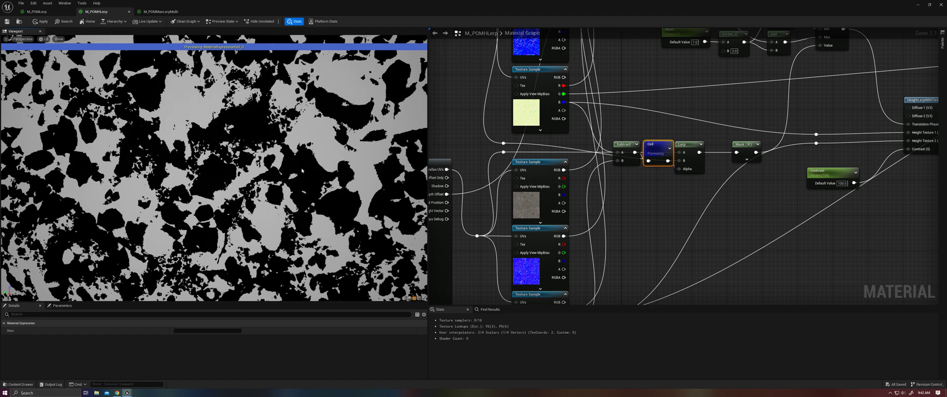
{"action": "right_click", "coordinate": [653, 145]}
{"action": "left_click", "coordinate": [673, 154]}
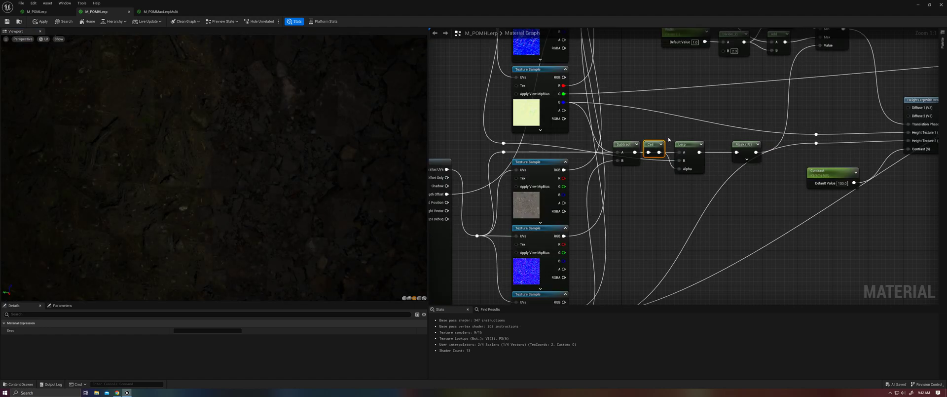
- Preview the output of the Lerp node driven by Ceil, and stop previewing it
{"action": "right_click", "coordinate": [687, 148]}
{"action": "left_click", "coordinate": [707, 157]}
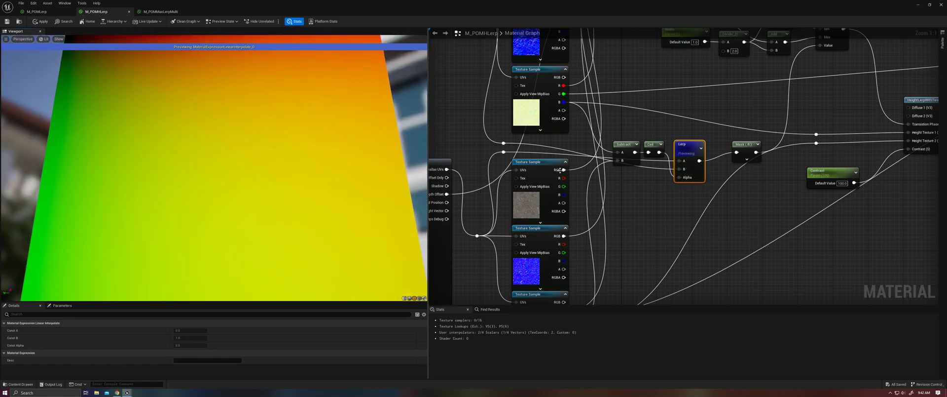
{"action": "right_click", "coordinate": [685, 150]}
{"action": "left_click", "coordinate": [706, 159]}
{"action": "left_click", "coordinate": [745, 146]}
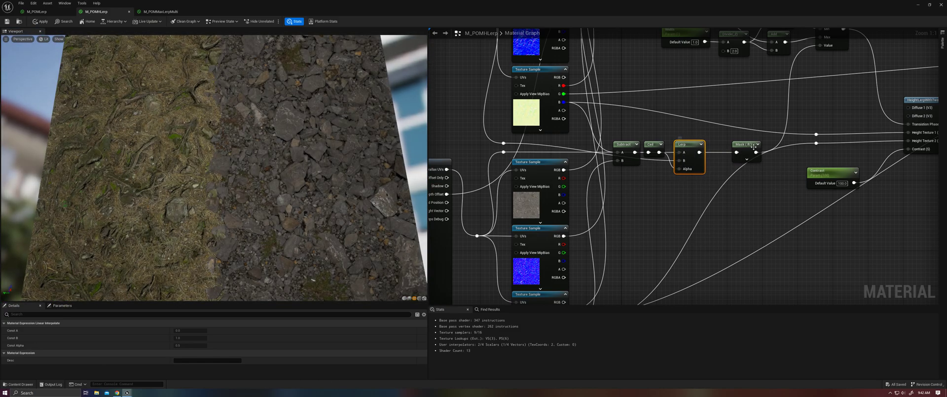
{"action": "right_click", "coordinate": [745, 148]}
{"action": "left_click", "coordinate": [760, 158]}
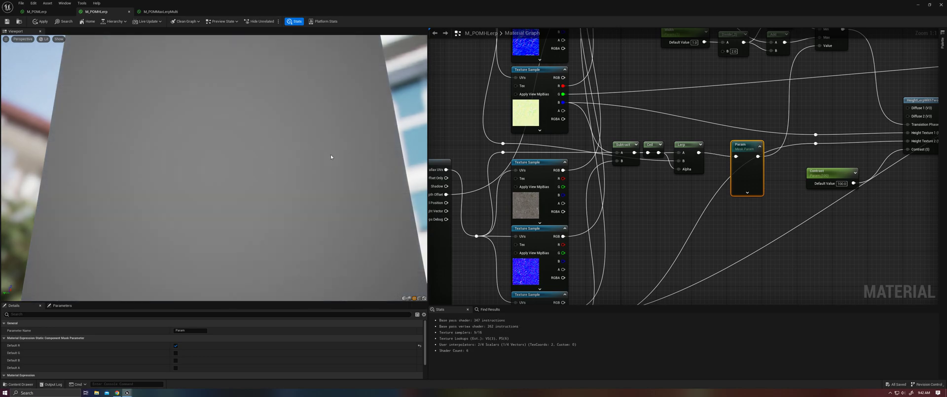
{"action": "right_click", "coordinate": [749, 146]}
{"action": "left_click", "coordinate": [731, 129]}
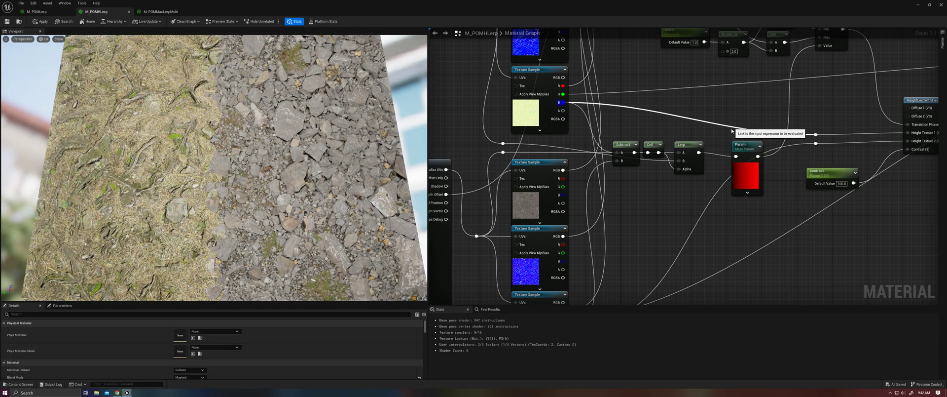
{"action": "key", "text": "ctrl+z"}
{"action": "right_click", "coordinate": [745, 144]}
- Preview the SmoothStep node's output and examine the blend gradient on the plane
{"action": "right_click_drag", "start_coordinate": [777, 101], "coordinate": [708, 204]}
{"action": "right_click", "coordinate": [756, 135]}
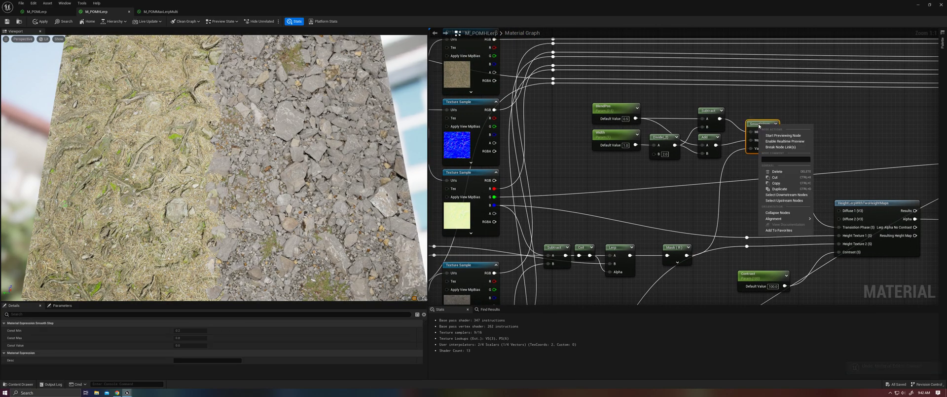
{"action": "left_click", "coordinate": [775, 137]}
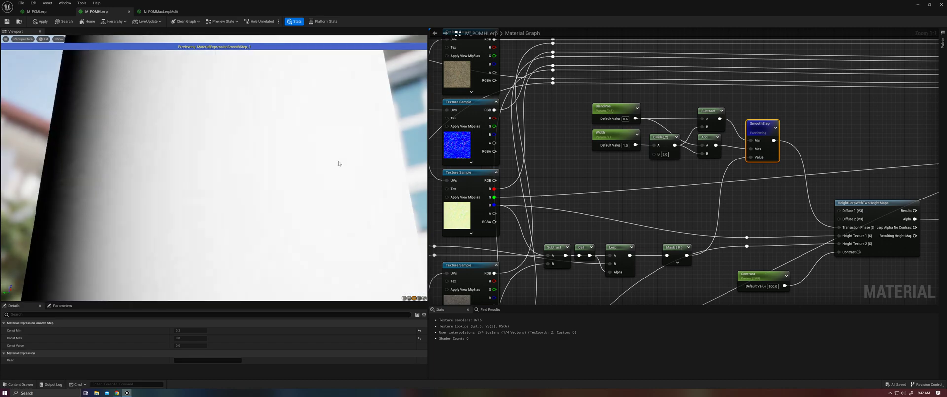
{"action": "left_click_drag", "start_coordinate": [247, 171], "coordinate": [300, 196]}
{"action": "right_click_drag", "start_coordinate": [703, 159], "coordinate": [587, 145]}
{"action": "left_click_drag", "start_coordinate": [296, 199], "coordinate": [336, 200]}
{"action": "left_click_drag", "start_coordinate": [214, 167], "coordinate": [222, 187]}
{"action": "left_click_drag", "start_coordinate": [281, 200], "coordinate": [227, 155]}
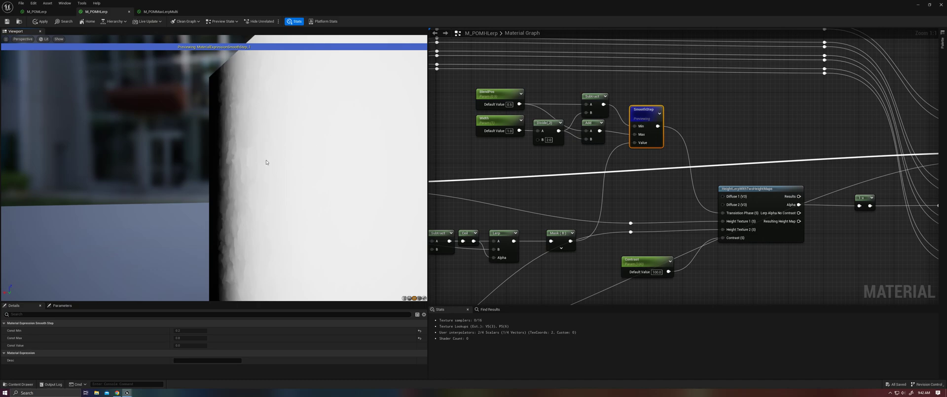
- Inspect the SmoothStep gradient close up and from grazing angles on both sides of the plane
{"action": "right_click_drag", "start_coordinate": [350, 165], "coordinate": [350, 193]}
{"action": "middle_click_drag", "start_coordinate": [351, 192], "coordinate": [351, 163]}
{"action": "right_click_drag", "start_coordinate": [351, 163], "coordinate": [351, 155]}
{"action": "left_click_drag", "start_coordinate": [214, 167], "coordinate": [241, 167]}
{"action": "left_click_drag", "start_coordinate": [304, 167], "coordinate": [186, 294]}
{"action": "left_click_drag", "start_coordinate": [256, 179], "coordinate": [163, 179]}
{"action": "scroll", "coordinate": [254, 175], "scroll_direction": "up", "scroll_amount": 3}
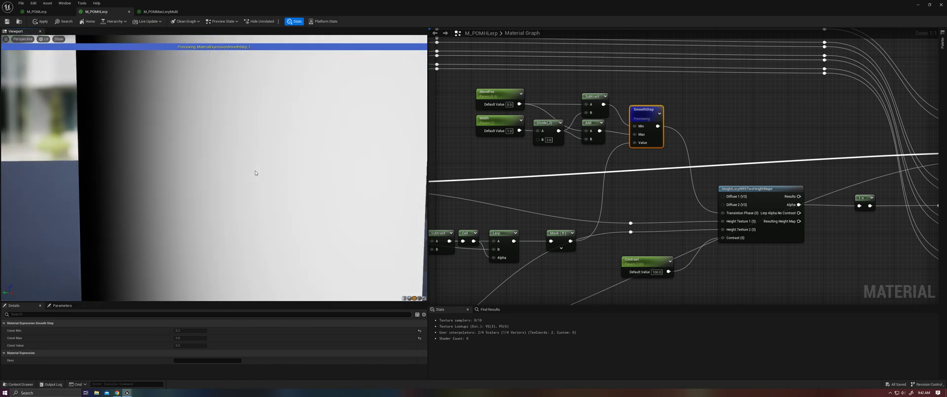
{"action": "left_click_drag", "start_coordinate": [253, 173], "coordinate": [382, 174]}
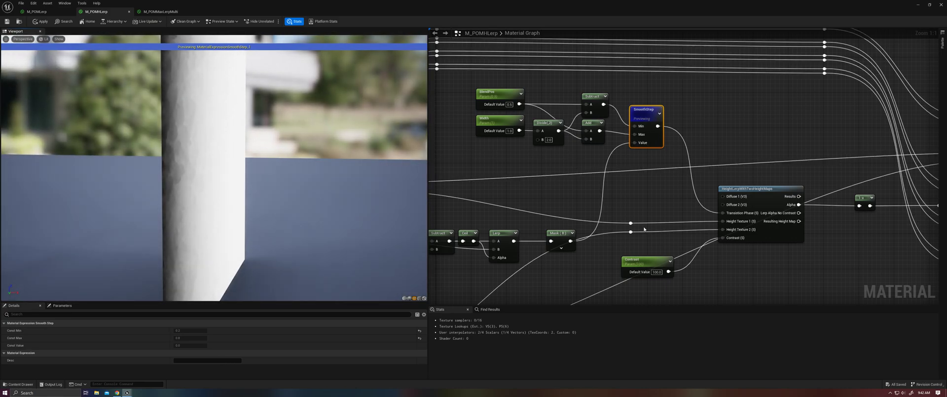
- Preview the HeightLerpWithTwoHeightMaps node's output on the plane, and stop previewing it
{"action": "right_click_drag", "start_coordinate": [642, 232], "coordinate": [620, 193]}
{"action": "right_click", "coordinate": [723, 147]}
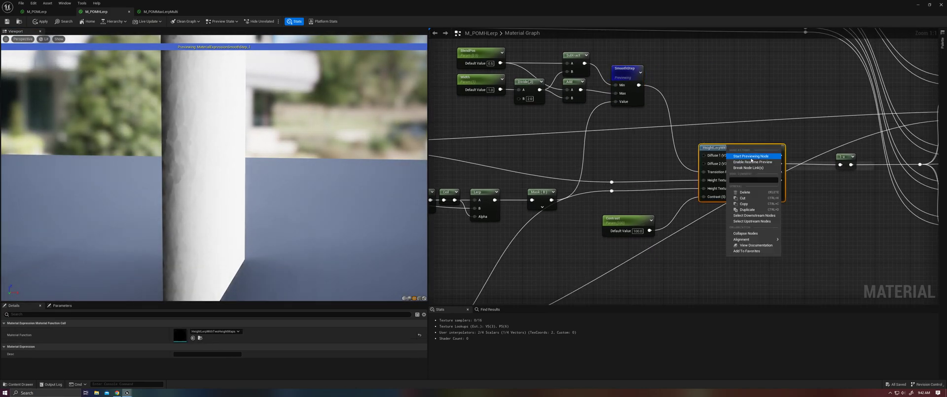
{"action": "left_click", "coordinate": [740, 158]}
{"action": "left_click_drag", "start_coordinate": [262, 174], "coordinate": [94, 175]}
{"action": "right_click", "coordinate": [724, 147]}
{"action": "left_click", "coordinate": [740, 157]}
- Inspect the full material's layer transition close up, from a grazing angle on the grass side and from the front
{"action": "mouse_move", "coordinate": [254, 175]}
{"action": "left_mouse_down"}
{"action": "mouse_move", "coordinate": [237, 173]}
{"action": "mouse_move", "coordinate": [259, 171]}
{"action": "left_mouse_up"}
{"action": "scroll", "coordinate": [237, 170], "scroll_direction": "up", "scroll_amount": 5}
{"action": "middle_click_drag", "start_coordinate": [259, 171], "coordinate": [259, 192]}
{"action": "scroll", "coordinate": [259, 192], "scroll_direction": "up", "scroll_amount": 2}
{"action": "mouse_move", "coordinate": [259, 192]}
{"action": "left_mouse_down"}
{"action": "mouse_move", "coordinate": [242, 189]}
{"action": "mouse_move", "coordinate": [249, 181]}
{"action": "left_mouse_up"}
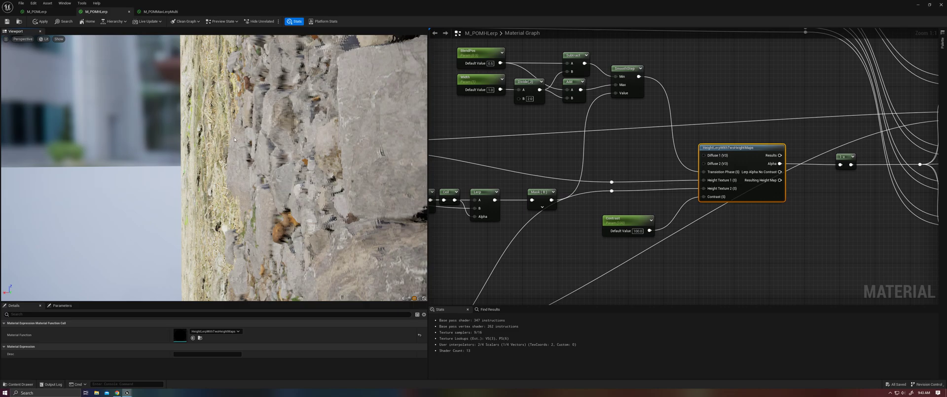
{"action": "left_click_drag", "start_coordinate": [269, 188], "coordinate": [367, 190]}
{"action": "left_click_drag", "start_coordinate": [242, 181], "coordinate": [235, 178]}
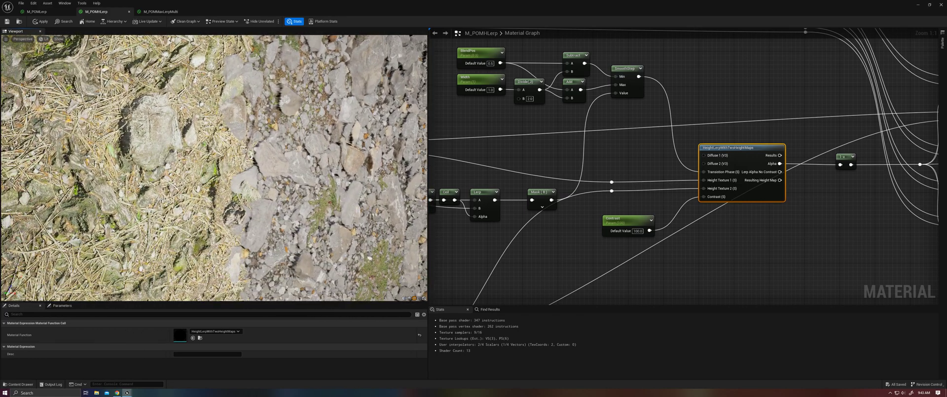
- Check the layer transition from a grazing angle on the opposite side, and return to a frontal view
{"action": "left_click_drag", "start_coordinate": [215, 167], "coordinate": [324, 159]}
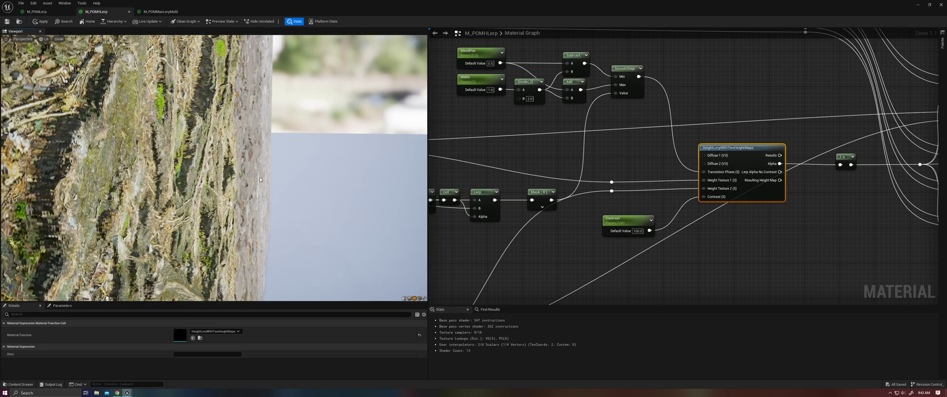
{"action": "left_click_drag", "start_coordinate": [234, 171], "coordinate": [245, 169]}
{"action": "scroll", "coordinate": [235, 171], "scroll_direction": "down", "scroll_amount": 5}
{"action": "scroll", "coordinate": [235, 171], "scroll_direction": "up", "scroll_amount": 5}
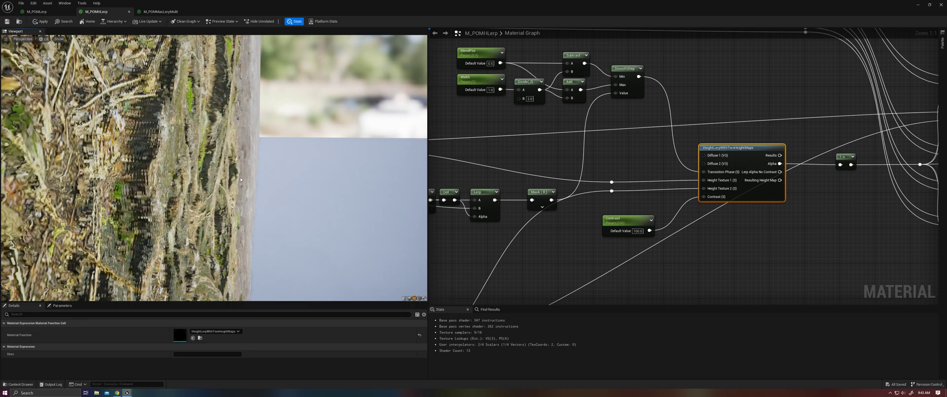
{"action": "left_click_drag", "start_coordinate": [255, 190], "coordinate": [190, 195]}
- Insert a One Minus (1-x) node between the Ceil output and the Lerp node's Alpha input
{"action": "right_click_drag", "start_coordinate": [518, 197], "coordinate": [562, 158]}
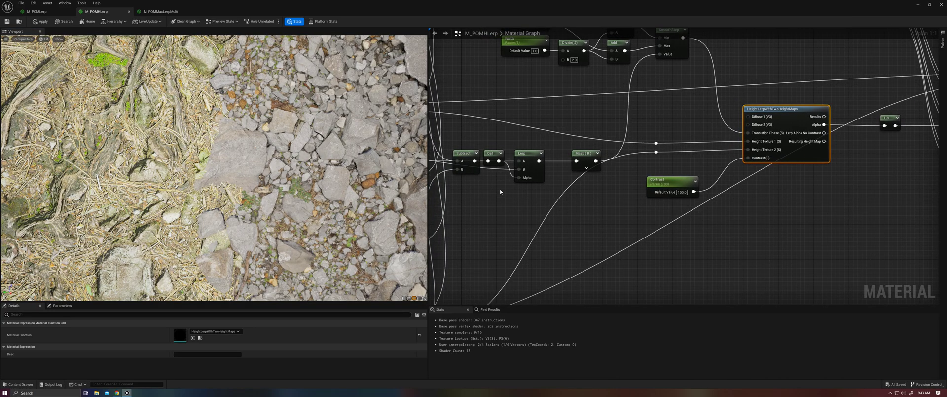
{"action": "left_click", "coordinate": [499, 188]}
{"action": "left_click_drag", "start_coordinate": [499, 161], "coordinate": [519, 178]}
{"action": "left_click", "coordinate": [486, 198]}
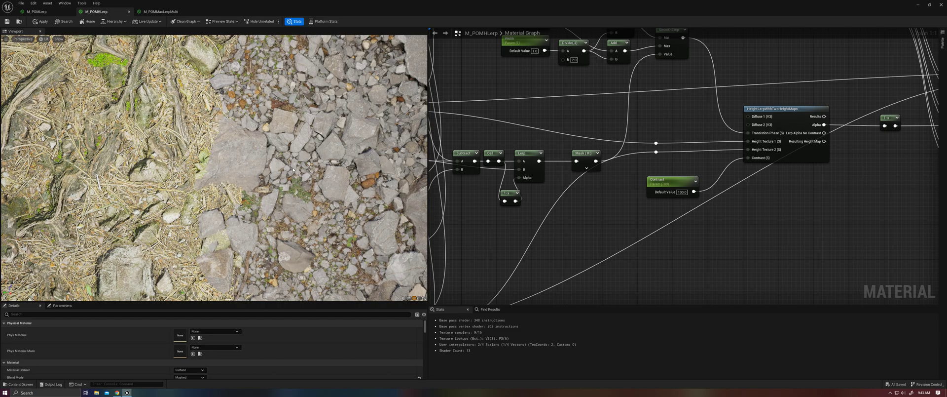
- Reconnect the Ceil output directly to the Lerp node's Alpha input and delete the One Minus (1-x) node below it
{"action": "mouse_move", "coordinate": [292, 169]}
{"action": "right_mouse_down"}
{"action": "mouse_move", "coordinate": [287, 153]}
{"action": "mouse_move", "coordinate": [303, 168]}
{"action": "right_mouse_up"}
{"action": "left_click_drag", "start_coordinate": [303, 168], "coordinate": [293, 170]}
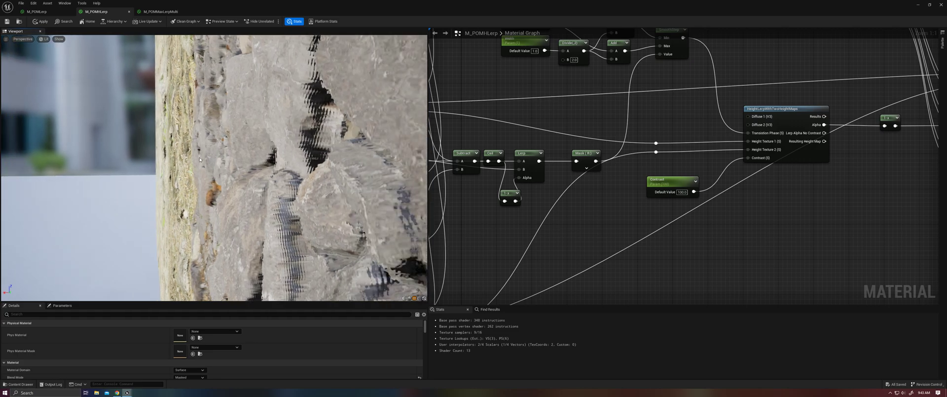
{"action": "mouse_move", "coordinate": [192, 175]}
{"action": "left_mouse_down"}
{"action": "mouse_move", "coordinate": [267, 178]}
{"action": "mouse_move", "coordinate": [193, 175]}
{"action": "left_mouse_up"}
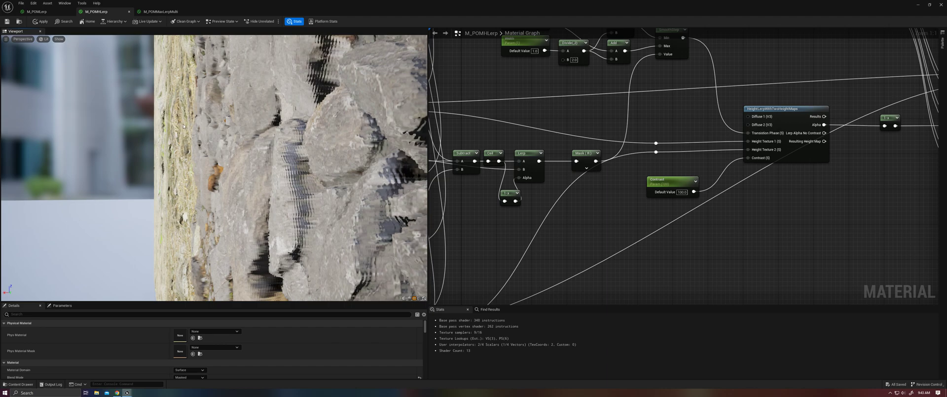
{"action": "left_click_drag", "start_coordinate": [499, 161], "coordinate": [520, 178]}
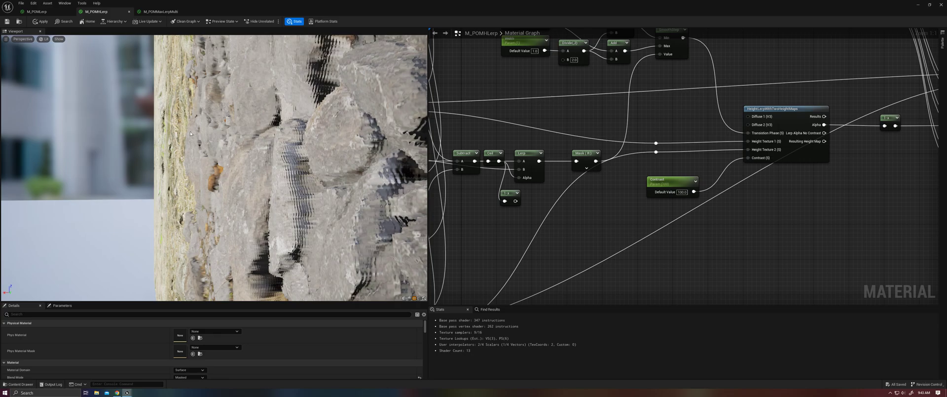
{"action": "scroll", "coordinate": [200, 124], "scroll_direction": "down", "scroll_amount": 5}
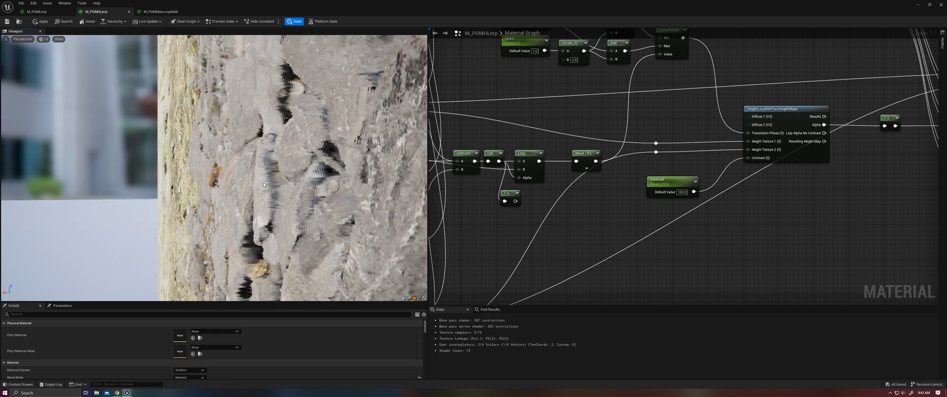
{"action": "left_click_drag", "start_coordinate": [199, 125], "coordinate": [265, 185]}
{"action": "left_click", "coordinate": [507, 193]}
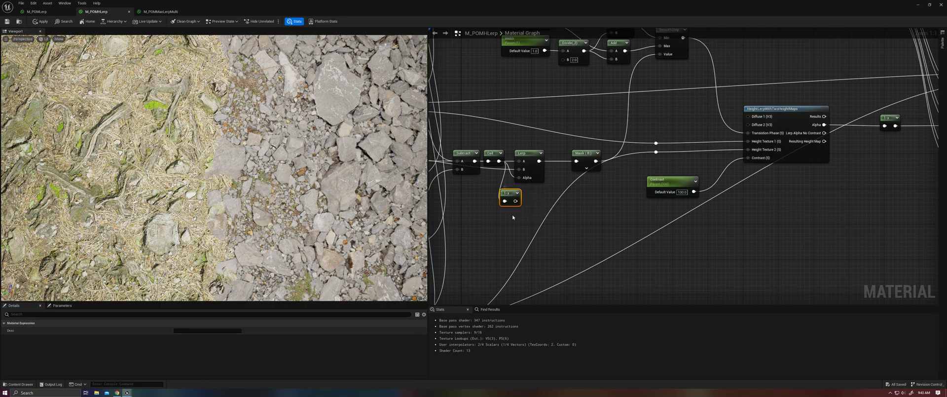
{"action": "key", "text": "Delete"}
- Add a Frac node, feed the reflection-vector chain's final Add output into it, and connect it to Emissive Color
{"action": "right_click_drag", "start_coordinate": [483, 250], "coordinate": [588, 160]}
{"action": "scroll", "coordinate": [587, 160], "scroll_direction": "down", "scroll_amount": 4}
{"action": "right_click_drag", "start_coordinate": [621, 213], "coordinate": [669, 153]}
{"action": "scroll", "coordinate": [610, 152], "scroll_direction": "up", "scroll_amount": 3}
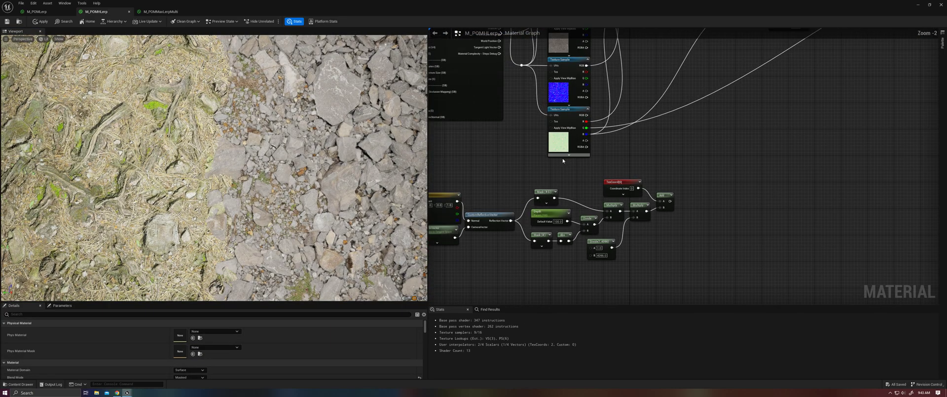
{"action": "right_click_drag", "start_coordinate": [538, 176], "coordinate": [580, 185]}
{"action": "scroll", "coordinate": [661, 171], "scroll_direction": "down", "scroll_amount": 2}
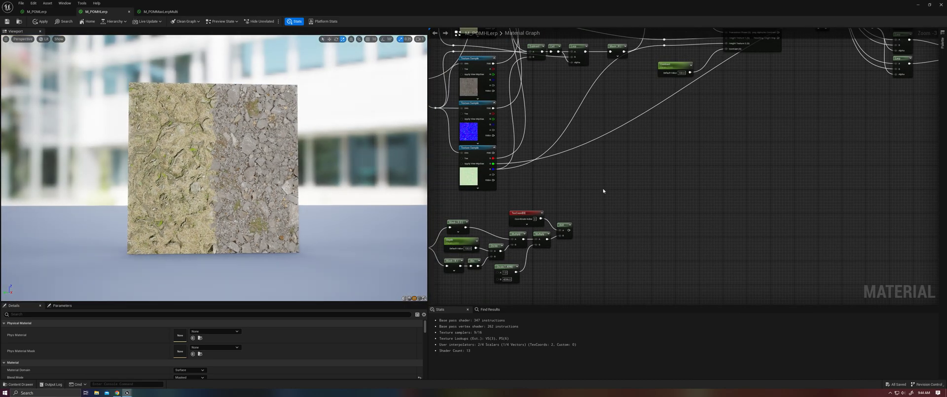
{"action": "right_click", "coordinate": [635, 197]}
{"action": "type", "text": "frac"}
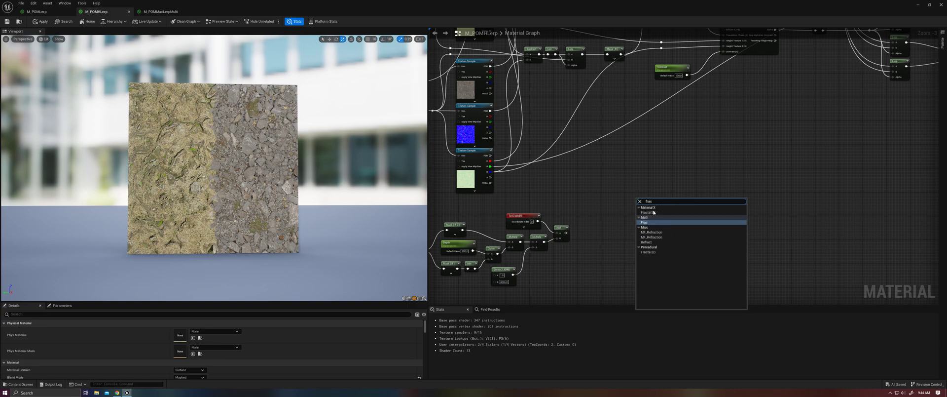
{"action": "left_click", "coordinate": [655, 223]}
{"action": "right_click_drag", "start_coordinate": [618, 216], "coordinate": [527, 271]}
{"action": "scroll", "coordinate": [477, 286], "scroll_direction": "down", "scroll_amount": 1}
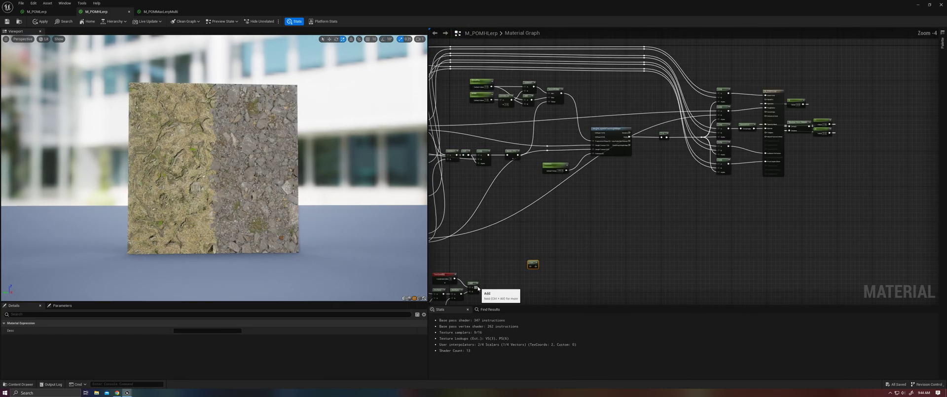
{"action": "left_click_drag", "start_coordinate": [476, 287], "coordinate": [767, 117]}
- Insert a Multiply node with B set to 10 between the Add node and the Frac node
{"action": "right_click_drag", "start_coordinate": [516, 293], "coordinate": [629, 193]}
{"action": "scroll", "coordinate": [622, 191], "scroll_direction": "up", "scroll_amount": 3}
{"action": "left_click", "coordinate": [602, 188]}
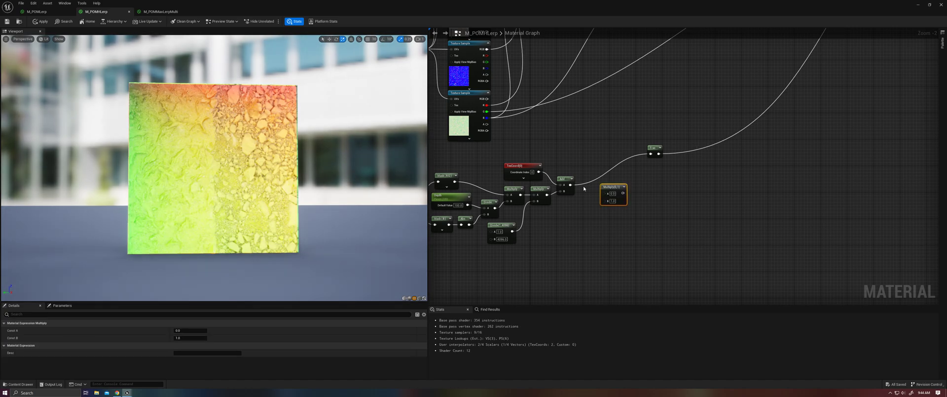
{"action": "left_click_drag", "start_coordinate": [570, 185], "coordinate": [651, 154]}
{"action": "left_click", "coordinate": [613, 200]}
{"action": "type", "text": "10"}
{"action": "key", "text": "Return"}
{"action": "left_click", "coordinate": [643, 205]}
- Inspect the repeated UV grid on the plane from a grazing angle and close up at the layer boundary
{"action": "scroll", "coordinate": [198, 203], "scroll_direction": "up", "scroll_amount": 5}
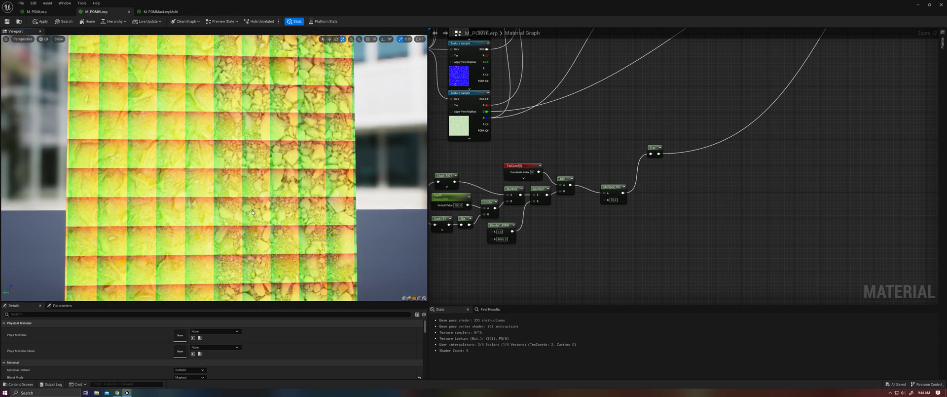
{"action": "left_click_drag", "start_coordinate": [198, 204], "coordinate": [239, 222]}
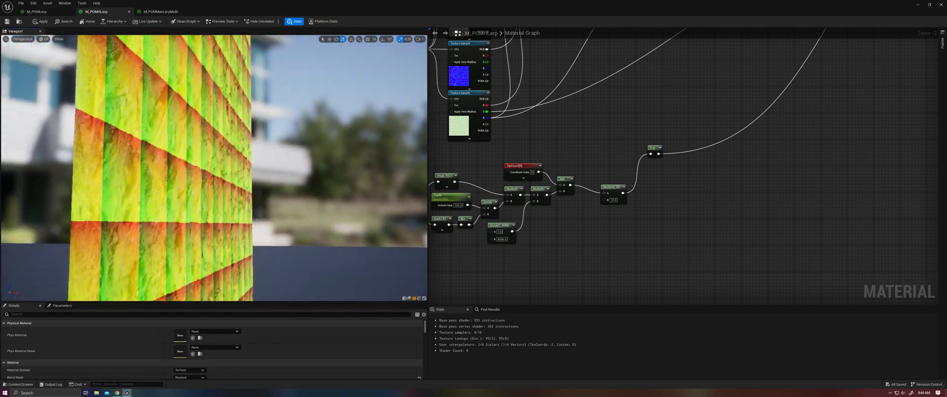
{"action": "right_click_drag", "start_coordinate": [239, 222], "coordinate": [237, 197]}
{"action": "left_click_drag", "start_coordinate": [237, 198], "coordinate": [264, 190]}
{"action": "left_click_drag", "start_coordinate": [155, 167], "coordinate": [179, 167]}
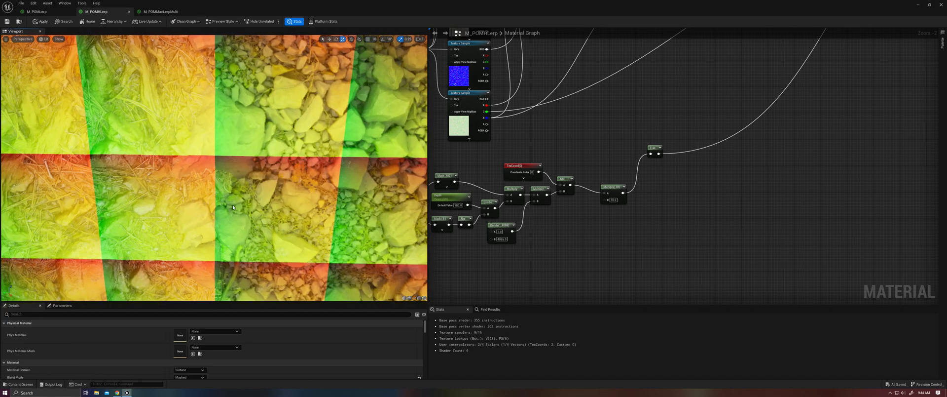
- Feed the TexCoord directly into the Multiply node for comparison, and reconnect the Add output in its place
{"action": "left_click_drag", "start_coordinate": [538, 173], "coordinate": [603, 192]}
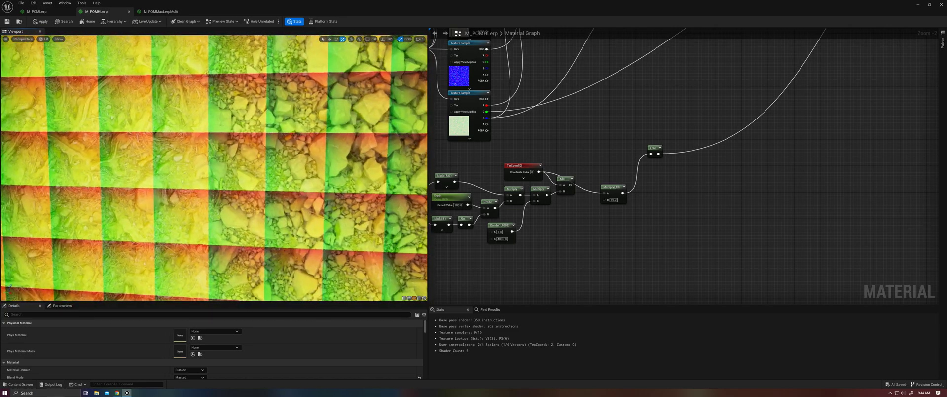
{"action": "left_click_drag", "start_coordinate": [570, 185], "coordinate": [604, 194]}
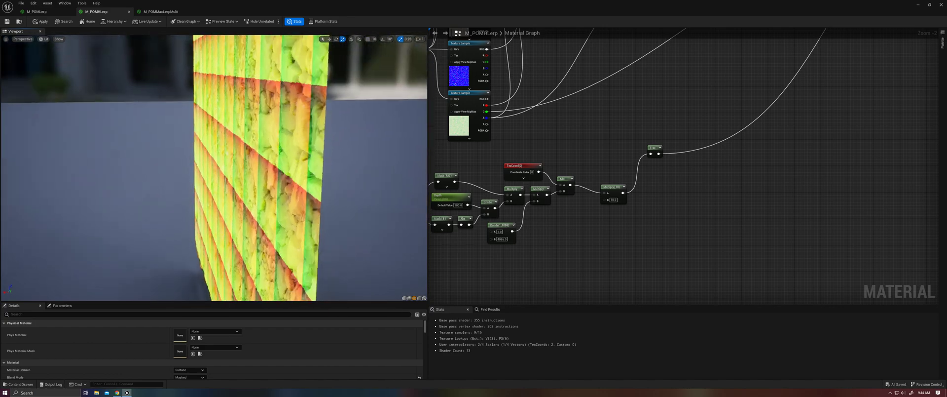
- Inspect the UV grid from several angles and locate the parallax occlusion mapping node's Parallax UVs output for comparison
{"action": "left_click_drag", "start_coordinate": [342, 184], "coordinate": [150, 136]}
{"action": "left_click_drag", "start_coordinate": [302, 165], "coordinate": [215, 142]}
{"action": "right_click_drag", "start_coordinate": [497, 120], "coordinate": [606, 253]}
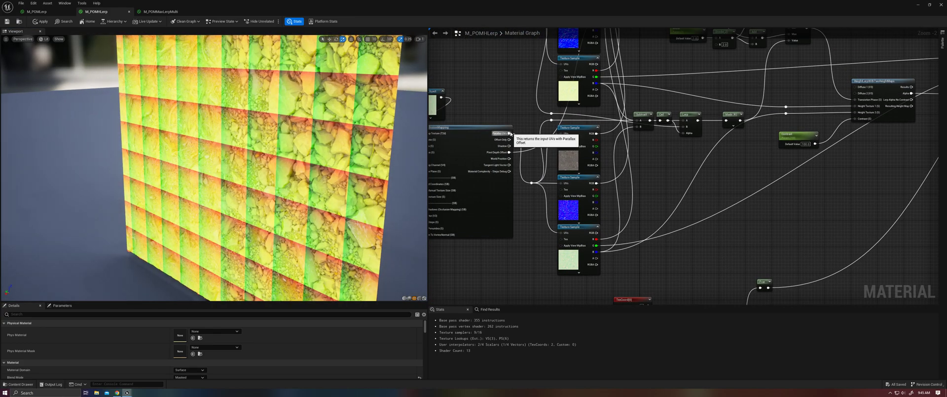
{"action": "left_click_drag", "start_coordinate": [284, 279], "coordinate": [392, 268]}
{"action": "left_click_drag", "start_coordinate": [103, 158], "coordinate": [227, 179]}
{"action": "left_click_drag", "start_coordinate": [267, 272], "coordinate": [582, 304]}
{"action": "right_click_drag", "start_coordinate": [540, 277], "coordinate": [583, 133]}
- Examine the node chain from Camera Vector to Add that offsets the UVs, together with the grid on the plane
{"action": "left_click_drag", "start_coordinate": [477, 145], "coordinate": [822, 225]}
{"action": "left_click", "coordinate": [788, 223]}
{"action": "scroll", "coordinate": [787, 223], "scroll_direction": "up", "scroll_amount": 1}
{"action": "right_click_drag", "start_coordinate": [723, 242], "coordinate": [773, 240]}
{"action": "scroll", "coordinate": [773, 240], "scroll_direction": "up", "scroll_amount": 1}
{"action": "scroll", "coordinate": [771, 241], "scroll_direction": "down", "scroll_amount": 1}
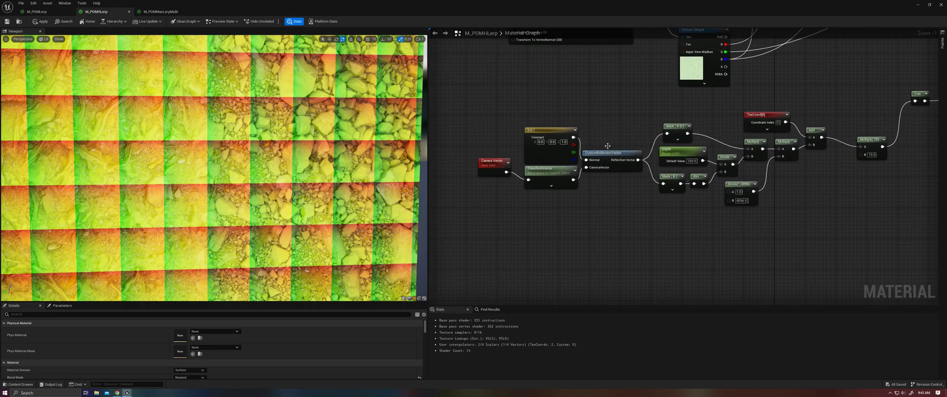
{"action": "mouse_move", "coordinate": [276, 172]}
{"action": "left_mouse_down"}
{"action": "mouse_move", "coordinate": [365, 158]}
{"action": "mouse_move", "coordinate": [277, 183]}
{"action": "mouse_move", "coordinate": [202, 161]}
{"action": "mouse_move", "coordinate": [276, 187]}
{"action": "mouse_move", "coordinate": [274, 168]}
{"action": "left_mouse_up"}
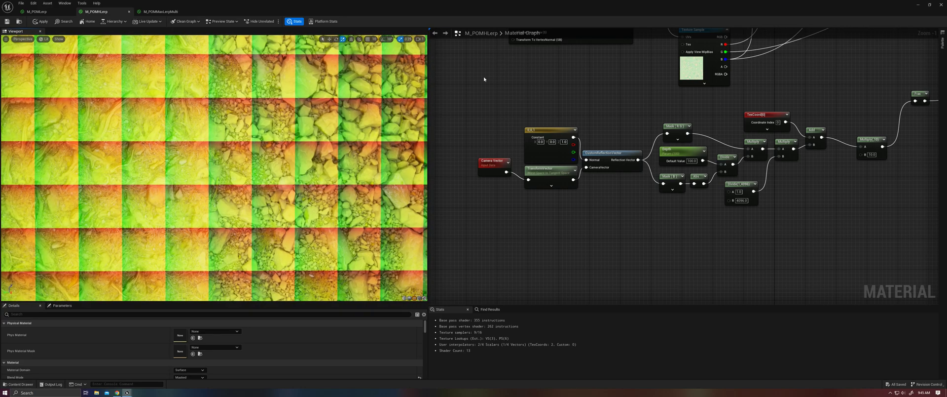
{"action": "left_click_drag", "start_coordinate": [478, 83], "coordinate": [820, 218]}
{"action": "left_click", "coordinate": [552, 222]}
{"action": "right_click_drag", "start_coordinate": [336, 193], "coordinate": [335, 199]}
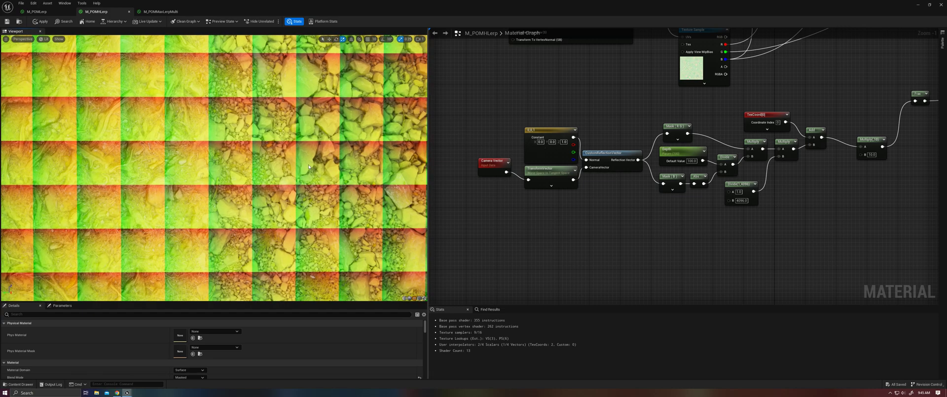
{"action": "left_click_drag", "start_coordinate": [316, 169], "coordinate": [263, 171]}
- Review the offset chain's reflection vector and depth division nodes, and compare the grid from grazing and frontal views
{"action": "left_click_drag", "start_coordinate": [454, 119], "coordinate": [846, 223]}
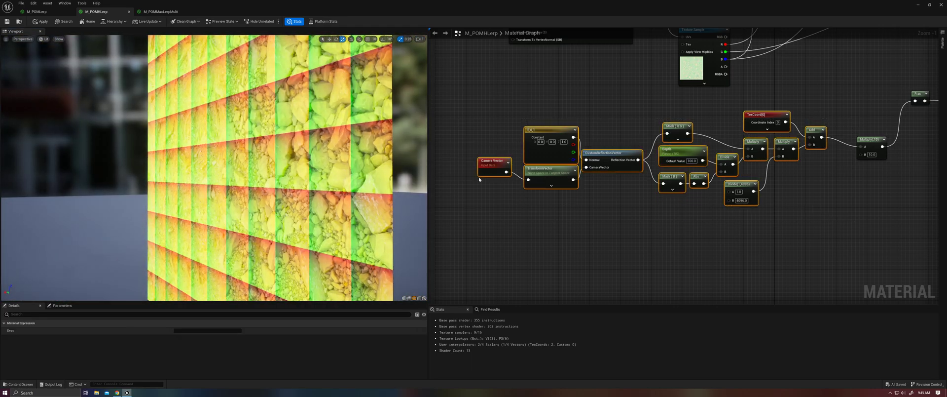
{"action": "left_click", "coordinate": [627, 199]}
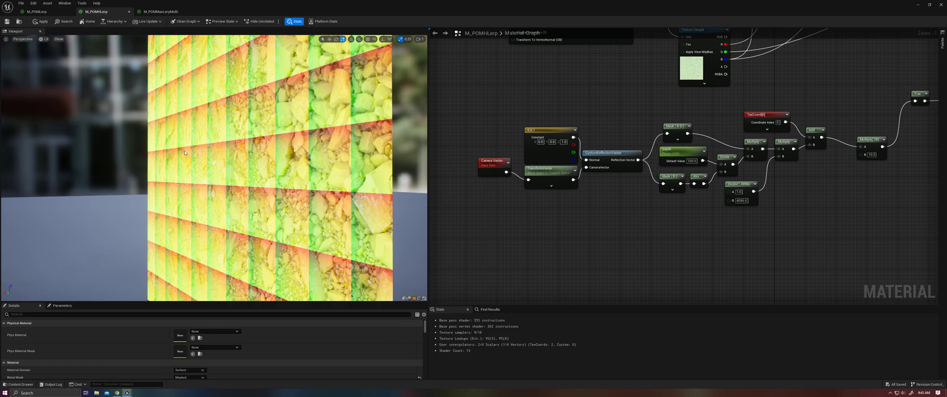
{"action": "left_click_drag", "start_coordinate": [323, 164], "coordinate": [563, 141]}
{"action": "left_click_drag", "start_coordinate": [671, 178], "coordinate": [816, 211]}
{"action": "left_click", "coordinate": [612, 211]}
{"action": "right_click_drag", "start_coordinate": [766, 139], "coordinate": [643, 162]}
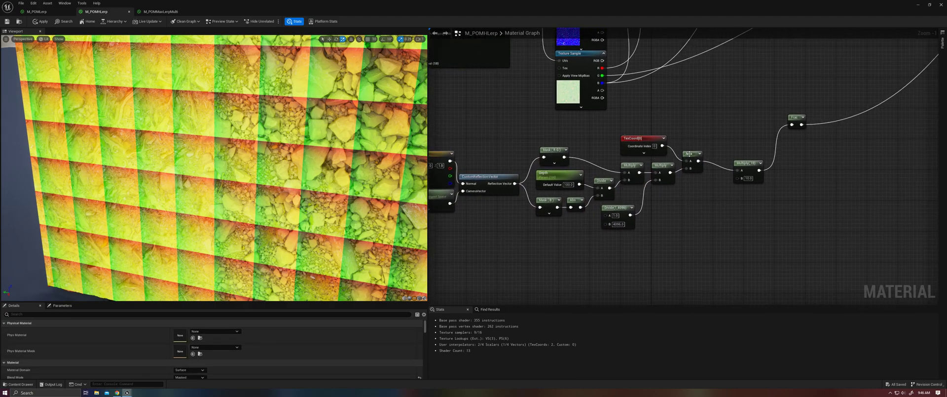
{"action": "mouse_move", "coordinate": [214, 167]}
{"action": "left_mouse_down"}
{"action": "mouse_move", "coordinate": [207, 161]}
{"action": "mouse_move", "coordinate": [262, 140]}
{"action": "mouse_move", "coordinate": [257, 178]}
{"action": "mouse_move", "coordinate": [212, 202]}
{"action": "mouse_move", "coordinate": [247, 168]}
{"action": "mouse_move", "coordinate": [210, 165]}
{"action": "left_mouse_up"}
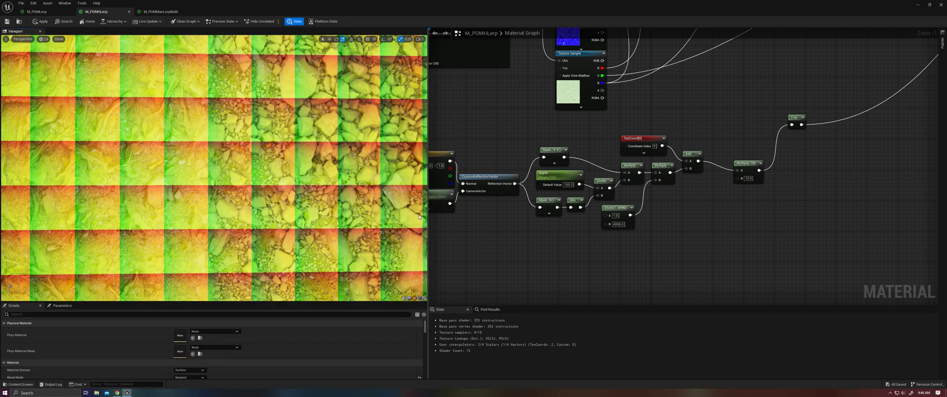
{"action": "right_click_drag", "start_coordinate": [487, 234], "coordinate": [594, 232]}
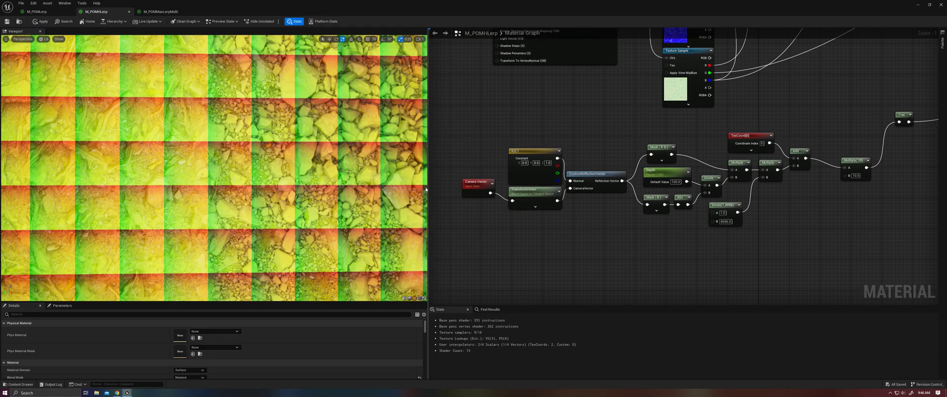
{"action": "scroll", "coordinate": [367, 194], "scroll_direction": "down", "scroll_amount": 5}
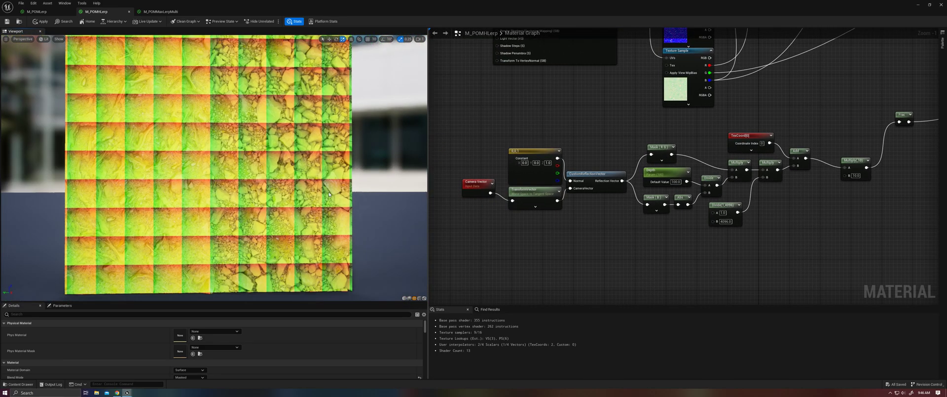
- Feed the offset UVs from the Add node into the Mask (R) node, and disconnect Frac from Emissive Color
{"action": "right_click_drag", "start_coordinate": [814, 112], "coordinate": [599, 189]}
{"action": "scroll", "coordinate": [596, 202], "scroll_direction": "down", "scroll_amount": 3}
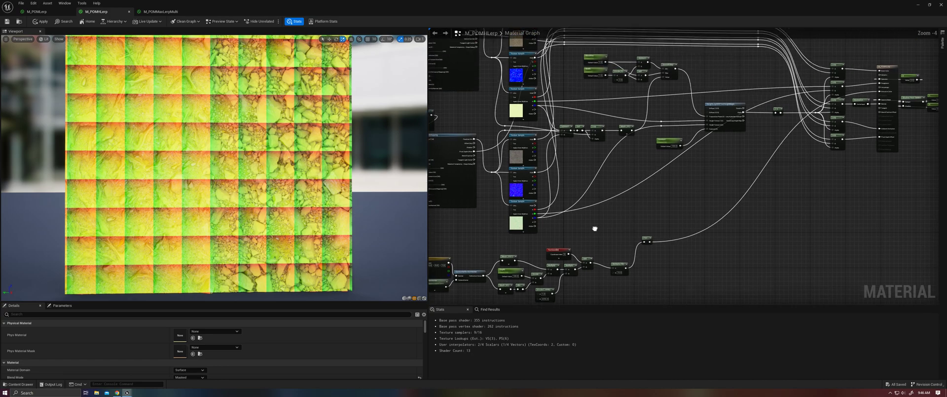
{"action": "left_click_drag", "start_coordinate": [590, 273], "coordinate": [621, 144]}
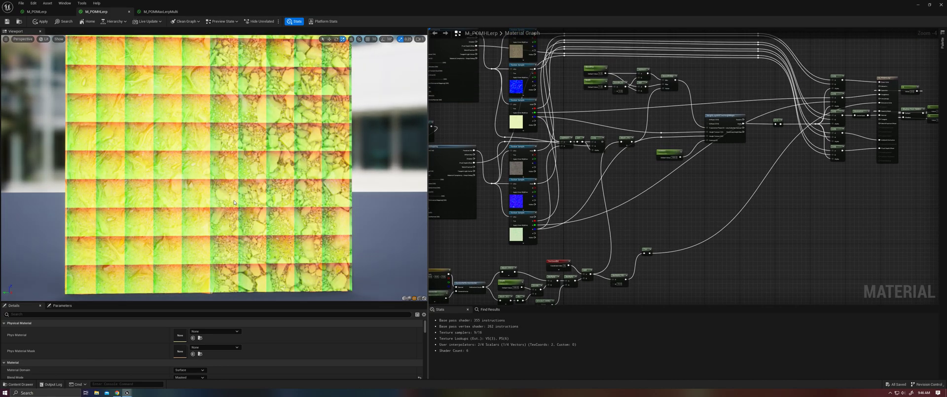
{"action": "right_click_drag", "start_coordinate": [875, 112], "coordinate": [747, 136]}
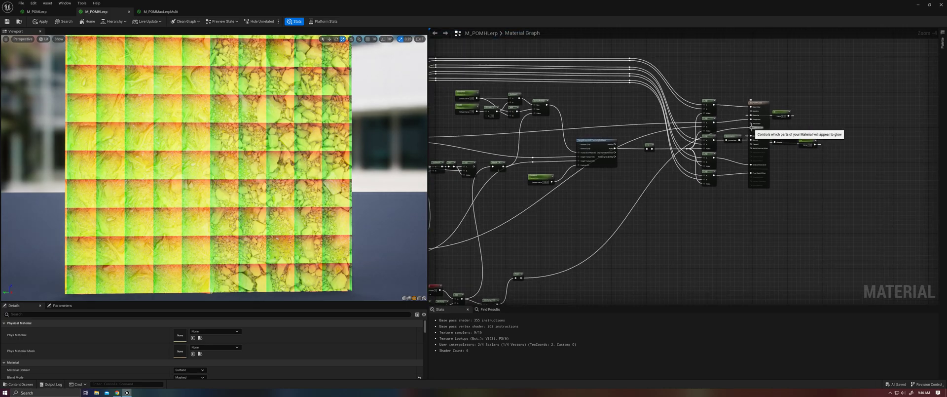
{"action": "left_click", "coordinate": [751, 128], "text": "alt"}
- Inspect the grass-to-rock transition close up from changing angles with the offset UVs driving the mask
{"action": "scroll", "coordinate": [214, 176], "scroll_direction": "up", "scroll_amount": 6}
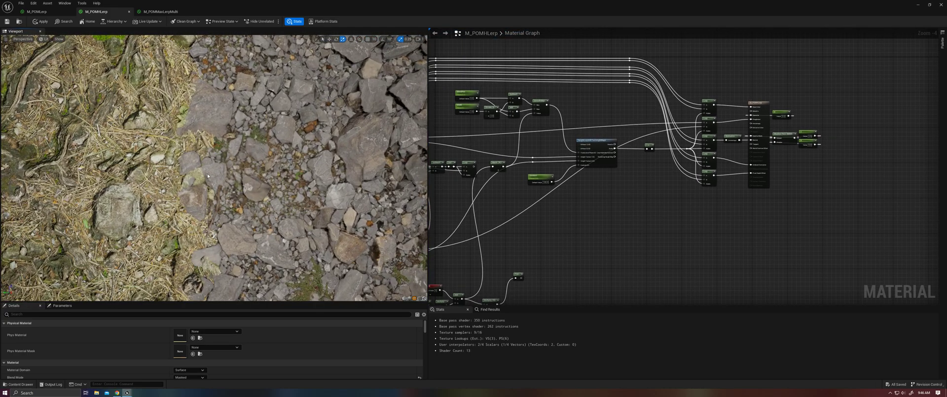
{"action": "middle_click_drag", "start_coordinate": [214, 176], "coordinate": [235, 227]}
{"action": "mouse_move", "coordinate": [214, 176]}
{"action": "left_mouse_down"}
{"action": "mouse_move", "coordinate": [337, 168]}
{"action": "mouse_move", "coordinate": [209, 171]}
{"action": "mouse_move", "coordinate": [229, 173]}
{"action": "left_mouse_up"}
{"action": "left_click_drag", "start_coordinate": [165, 172], "coordinate": [148, 175]}
{"action": "left_click_drag", "start_coordinate": [214, 168], "coordinate": [130, 170]}
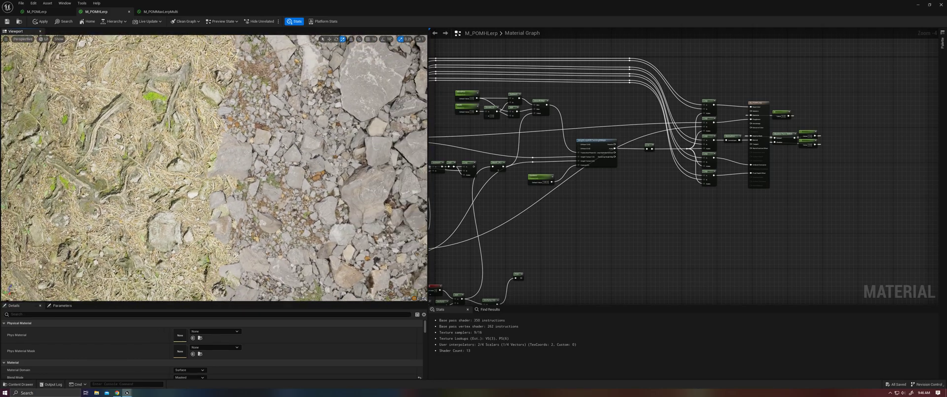
{"action": "mouse_move", "coordinate": [215, 167]}
{"action": "left_mouse_down"}
{"action": "mouse_move", "coordinate": [296, 170]}
{"action": "mouse_move", "coordinate": [227, 167]}
{"action": "left_mouse_up"}
- Review the offset chain's connection to the blend mask, the tilted plane, and the HeightLerpWithTwoHeightMaps node's Alpha output
{"action": "right_click_drag", "start_coordinate": [535, 229], "coordinate": [604, 127]}
{"action": "right_click_drag", "start_coordinate": [500, 182], "coordinate": [556, 198]}
{"action": "right_click_drag", "start_coordinate": [448, 200], "coordinate": [504, 221]}
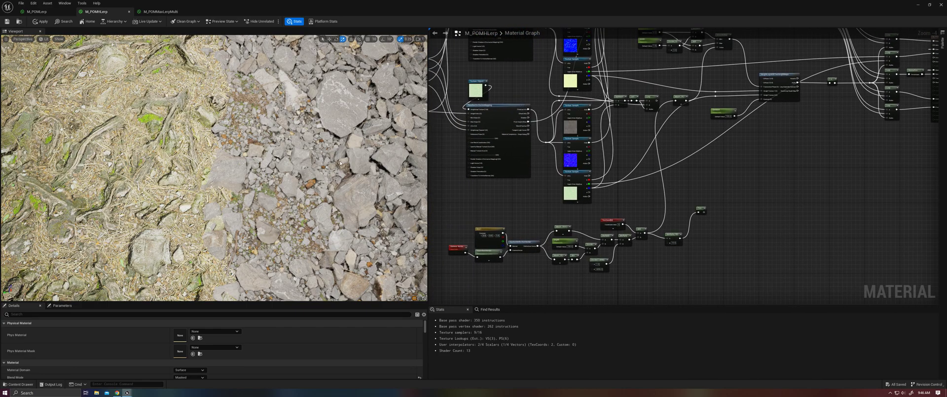
{"action": "right_click_drag", "start_coordinate": [420, 169], "coordinate": [420, 222]}
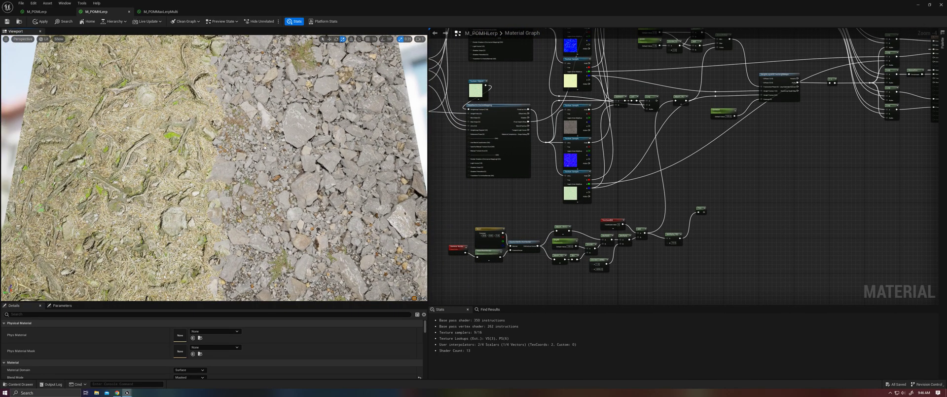
{"action": "middle_click_drag", "start_coordinate": [298, 155], "coordinate": [311, 190]}
{"action": "scroll", "coordinate": [297, 155], "scroll_direction": "up", "scroll_amount": 3}
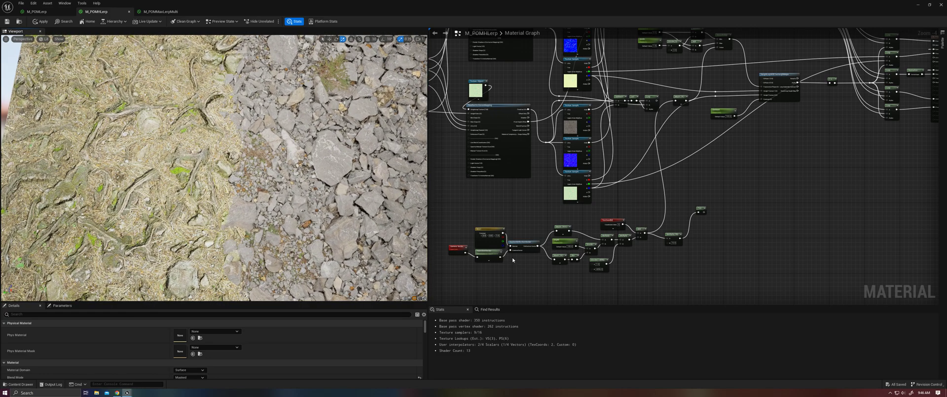
{"action": "right_click_drag", "start_coordinate": [512, 257], "coordinate": [494, 216]}
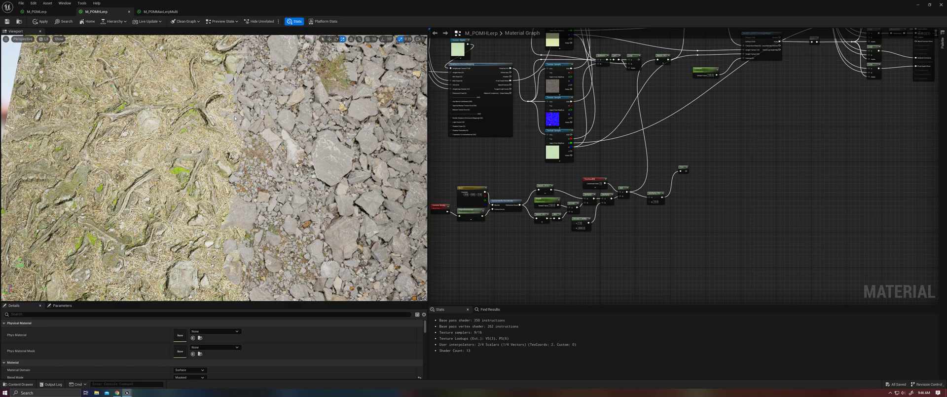
{"action": "right_click_drag", "start_coordinate": [214, 98], "coordinate": [214, 139]}
{"action": "right_click_drag", "start_coordinate": [754, 87], "coordinate": [658, 254]}
{"action": "scroll", "coordinate": [687, 225], "scroll_direction": "up", "scroll_amount": 3}
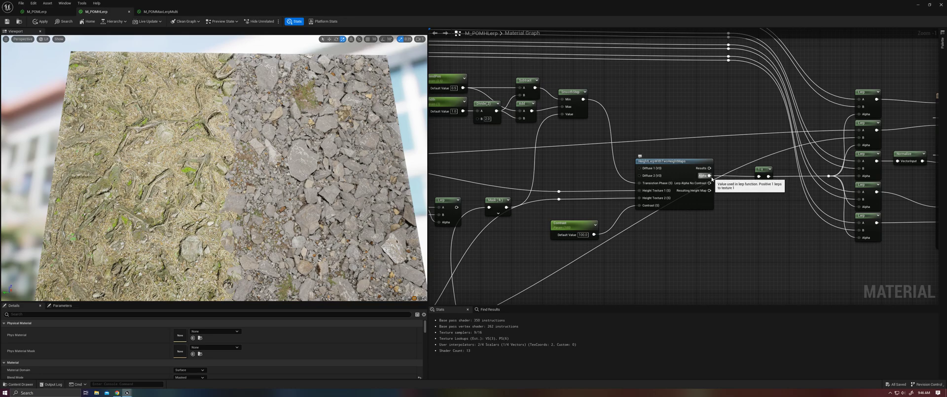
- Review how the HeightLerpWithTwoHeightMaps Alpha feeds the Lerp nodes, and examine the Shadow Pass Switch and its constants at Opacity Mask
{"action": "left_click", "coordinate": [641, 161]}
{"action": "right_click_drag", "start_coordinate": [725, 217], "coordinate": [630, 230]}
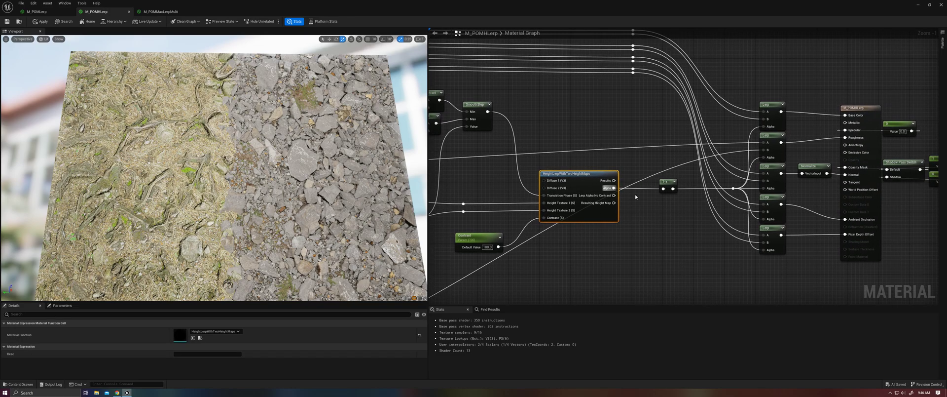
{"action": "left_click", "coordinate": [716, 165]}
{"action": "right_click_drag", "start_coordinate": [787, 241], "coordinate": [717, 249]}
{"action": "right_click_drag", "start_coordinate": [683, 153], "coordinate": [631, 152]}
{"action": "left_click_drag", "start_coordinate": [625, 81], "coordinate": [678, 239]}
{"action": "left_click", "coordinate": [804, 193]}
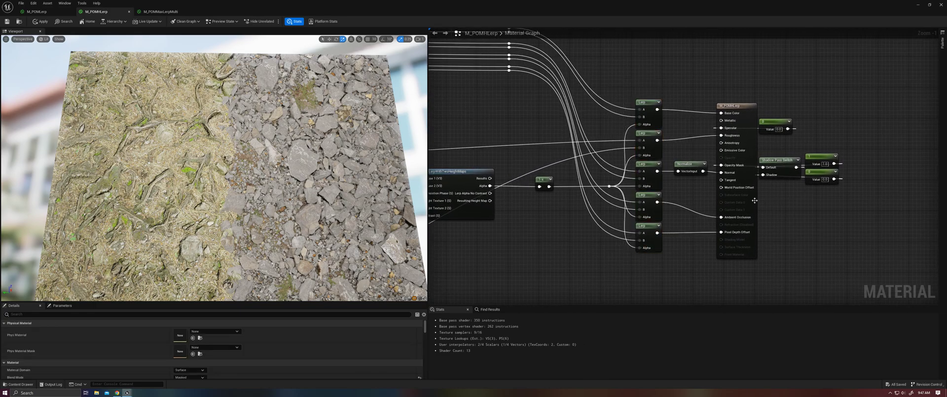
{"action": "left_click_drag", "start_coordinate": [771, 145], "coordinate": [867, 189]}
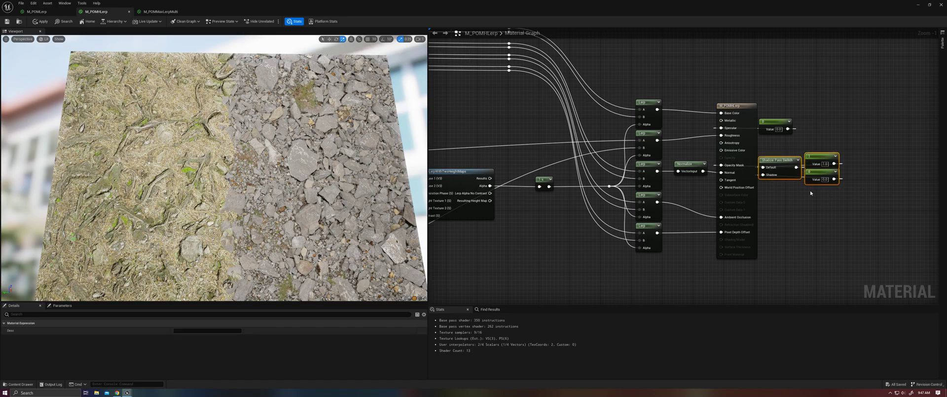
{"action": "left_click", "coordinate": [711, 197]}
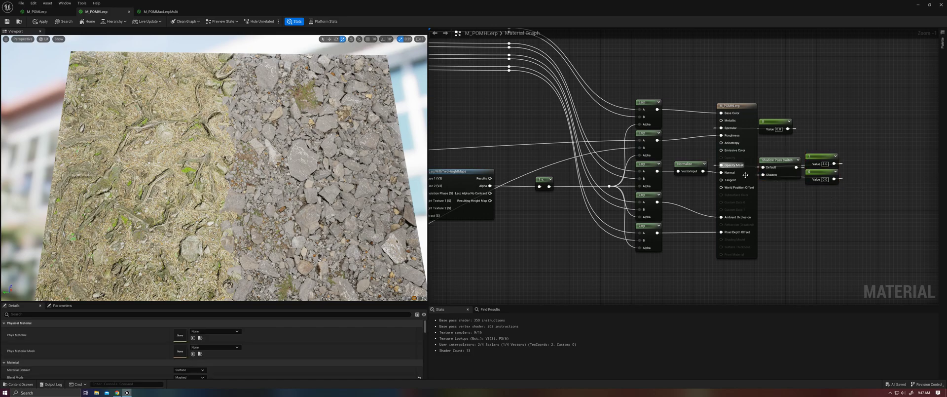
- Disconnect Opacity Mask to compare the surface without the Shadow Pass Switch, and reconnect the switch output to it
{"action": "left_click", "coordinate": [721, 165], "text": "alt"}
{"action": "left_click_drag", "start_coordinate": [306, 173], "coordinate": [291, 197]}
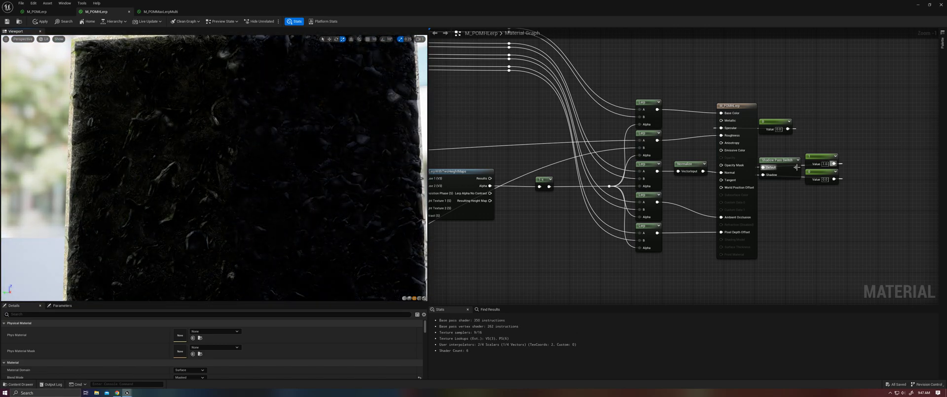
{"action": "left_click_drag", "start_coordinate": [796, 167], "coordinate": [721, 165]}
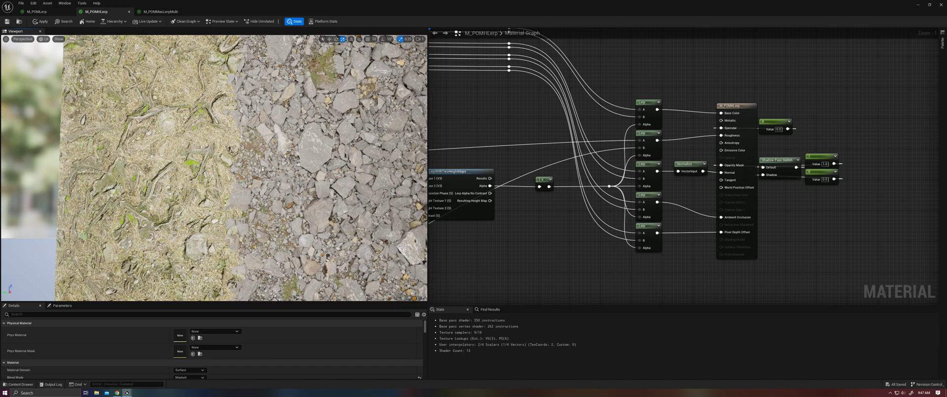
{"action": "middle_click_drag", "start_coordinate": [262, 169], "coordinate": [210, 164]}
{"action": "left_click_drag", "start_coordinate": [209, 165], "coordinate": [232, 175]}
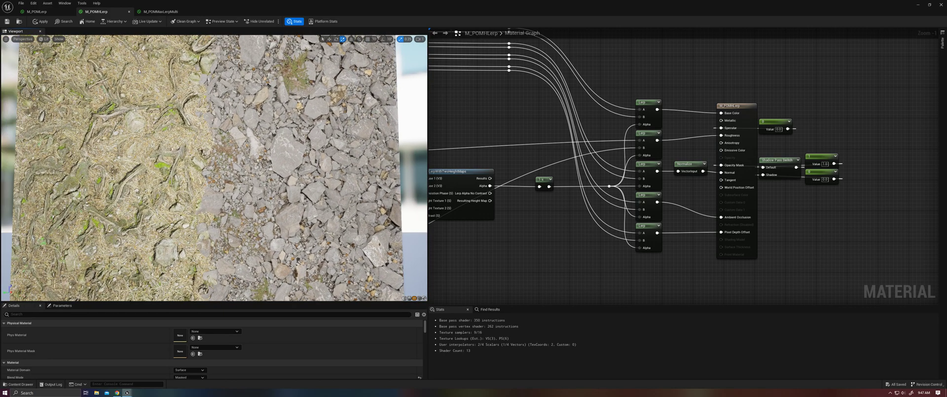
- Switch to the M_POMMaxLerpMulti material and look over its rock patch and parallax occlusion mapping nodes
{"action": "left_click", "coordinate": [159, 11]}
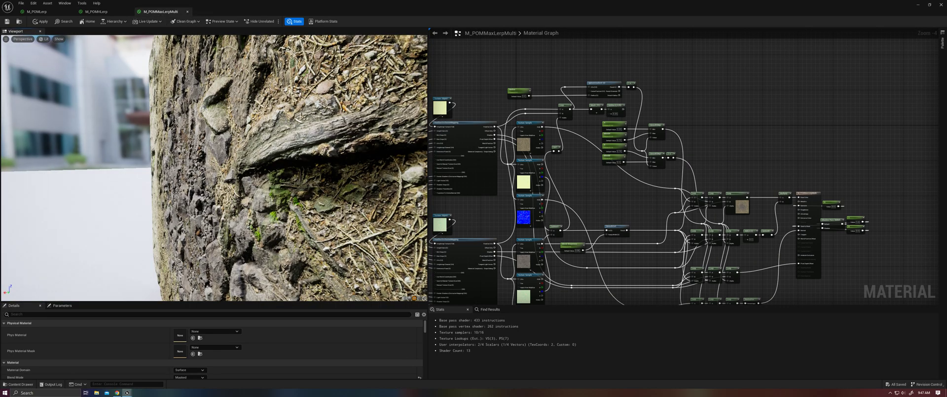
{"action": "left_click_drag", "start_coordinate": [197, 150], "coordinate": [315, 152]}
{"action": "scroll", "coordinate": [198, 150], "scroll_direction": "up", "scroll_amount": 5}
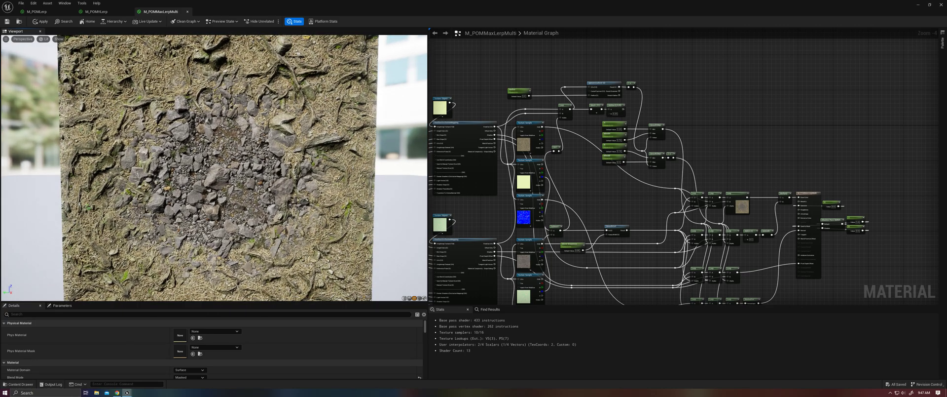
{"action": "scroll", "coordinate": [197, 150], "scroll_direction": "up", "scroll_amount": 2}
{"action": "left_click_drag", "start_coordinate": [197, 150], "coordinate": [197, 154]}
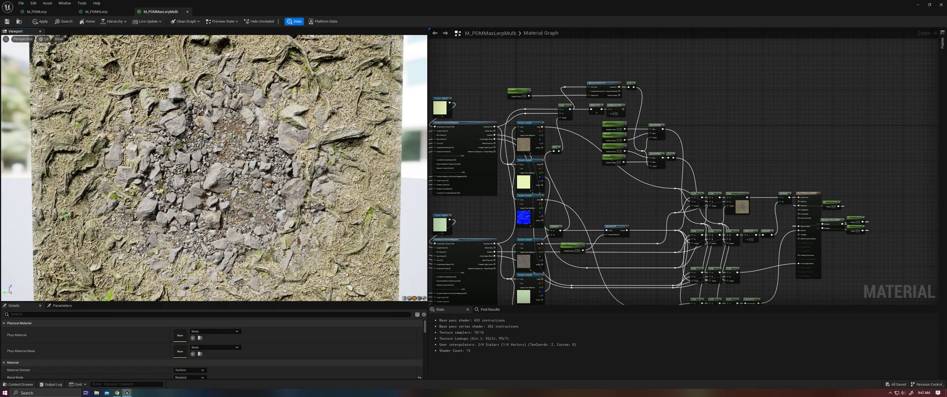
{"action": "right_click_drag", "start_coordinate": [522, 215], "coordinate": [659, 177]}
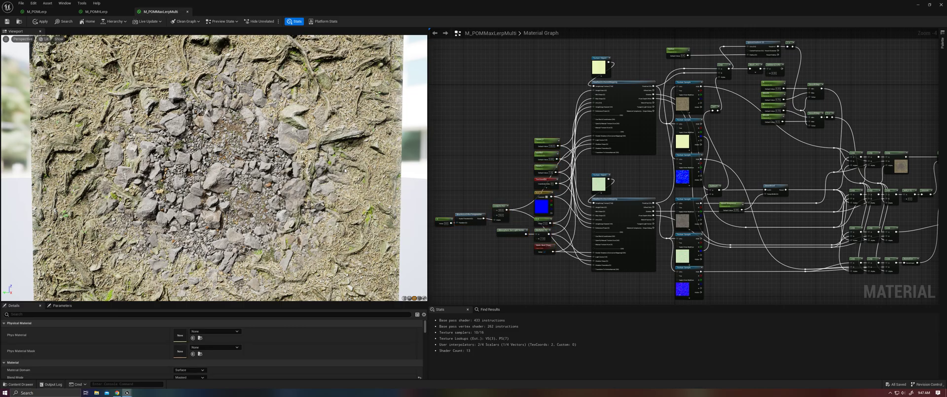
- Rotate the preview light across a close-up of the rock patch
{"action": "scroll", "coordinate": [321, 110], "scroll_direction": "up", "scroll_amount": 3}
{"action": "key", "text": "l"}
{"action": "left_click_drag", "start_coordinate": [322, 109], "coordinate": [365, 142]}
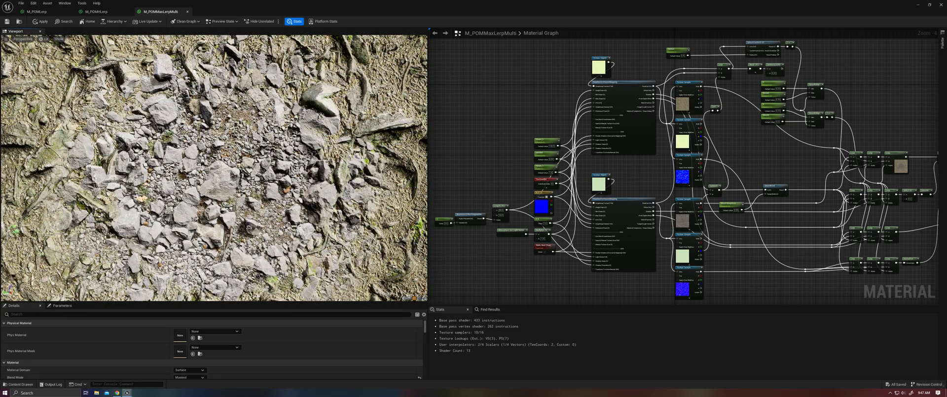
- Review the Subtract, Blend Sharpness and SmoothCeil nodes, and examine the whole plane under changing view and lighting
{"action": "scroll", "coordinate": [374, 141], "scroll_direction": "down", "scroll_amount": 5}
{"action": "right_click_drag", "start_coordinate": [701, 179], "coordinate": [589, 193]}
{"action": "scroll", "coordinate": [592, 193], "scroll_direction": "up", "scroll_amount": 3}
{"action": "scroll", "coordinate": [214, 170], "scroll_direction": "up", "scroll_amount": 3}
{"action": "scroll", "coordinate": [202, 222], "scroll_direction": "up", "scroll_amount": 3}
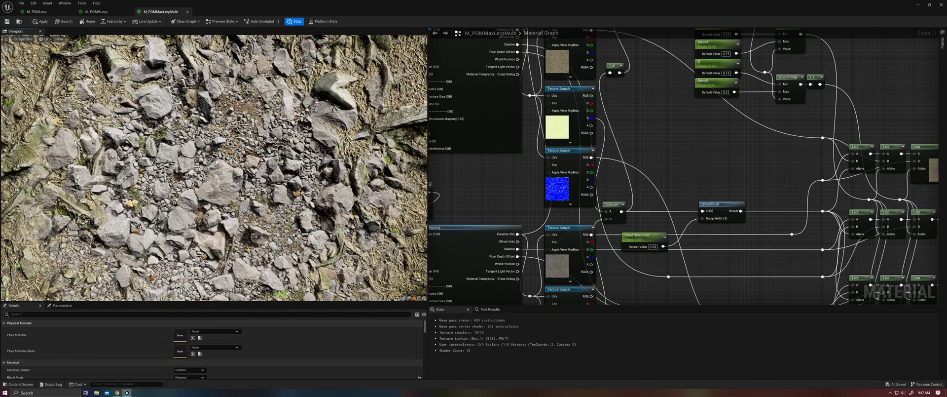
{"action": "scroll", "coordinate": [230, 209], "scroll_direction": "down", "scroll_amount": 5}
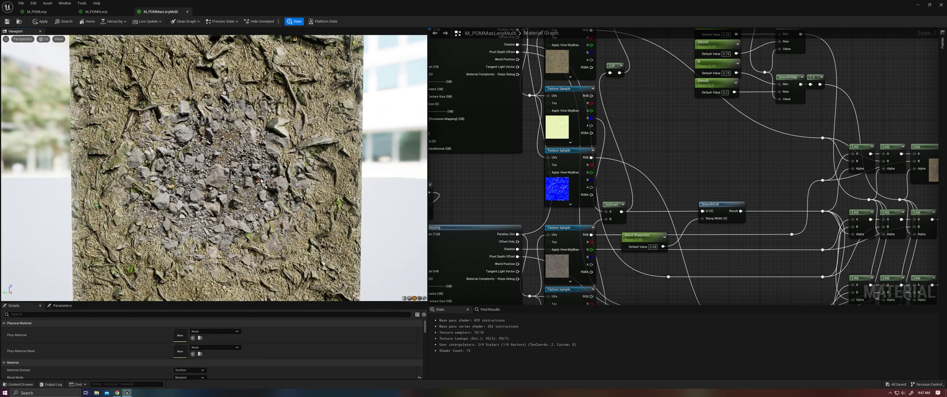
{"action": "left_click_drag", "start_coordinate": [261, 181], "coordinate": [265, 207]}
{"action": "left_click_drag", "start_coordinate": [308, 128], "coordinate": [312, 171]}
{"action": "left_click_drag", "start_coordinate": [194, 186], "coordinate": [181, 113]}
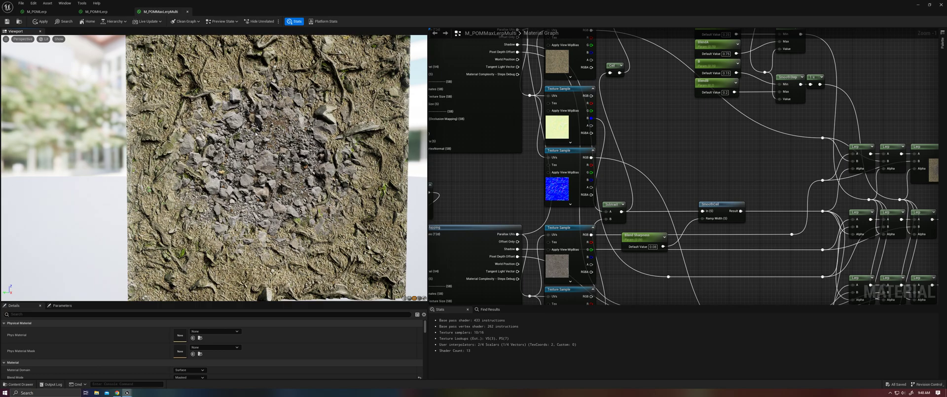
- Set the preview viewport to Unlit shading and close in on the rocks
{"action": "left_click", "coordinate": [44, 38]}
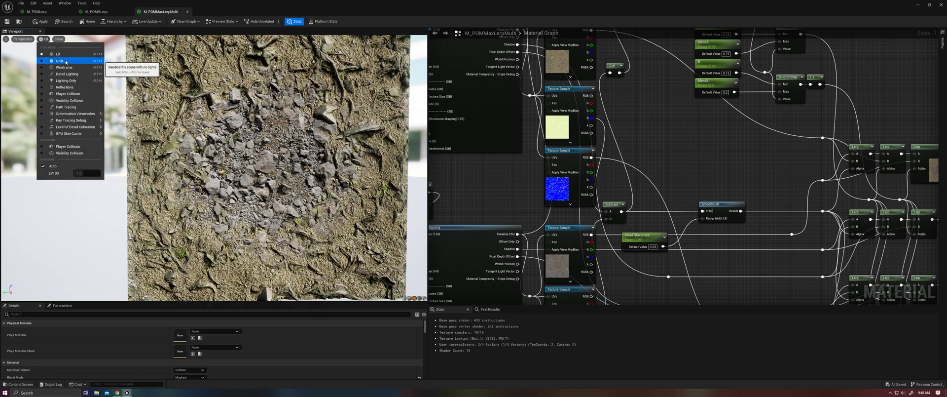
{"action": "left_click", "coordinate": [55, 59]}
{"action": "scroll", "coordinate": [312, 141], "scroll_direction": "up", "scroll_amount": 10}
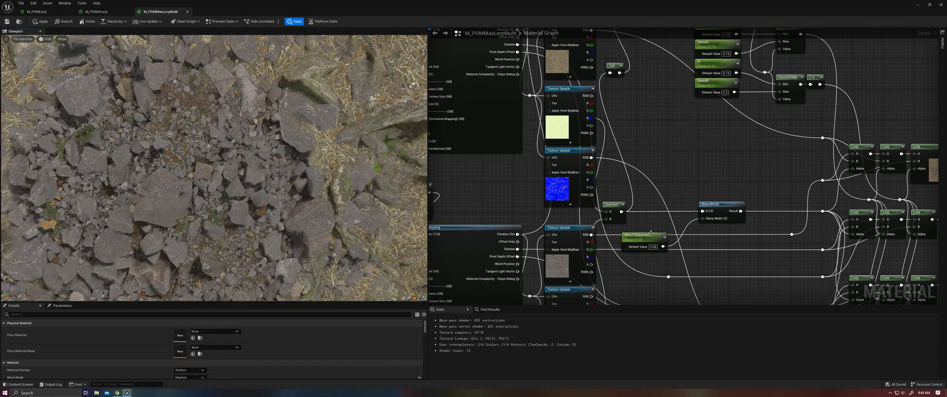
- Preview the Subtract node between the two height samples, followed by the SmoothCeil node's blend mask
{"action": "right_click_drag", "start_coordinate": [655, 233], "coordinate": [573, 192]}
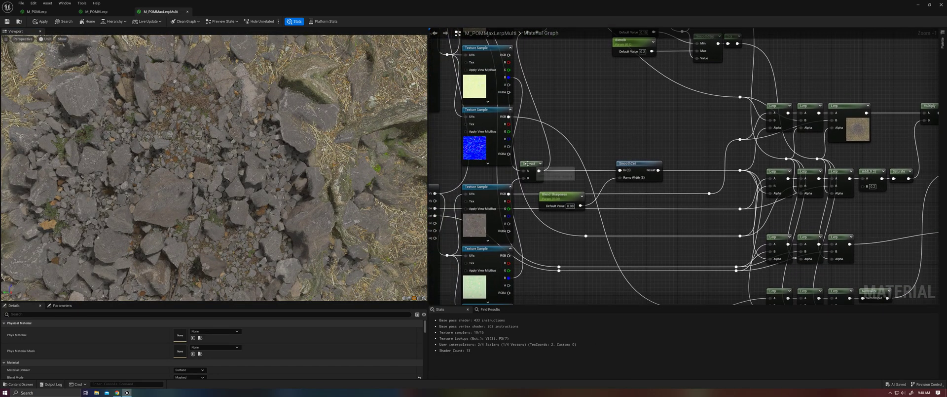
{"action": "right_click", "coordinate": [528, 163]}
{"action": "left_click", "coordinate": [550, 181]}
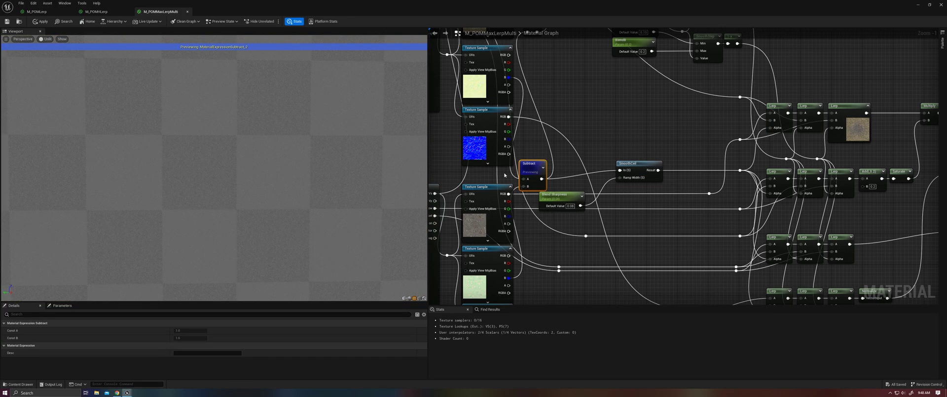
{"action": "right_click", "coordinate": [641, 173]}
{"action": "left_click", "coordinate": [659, 178]}
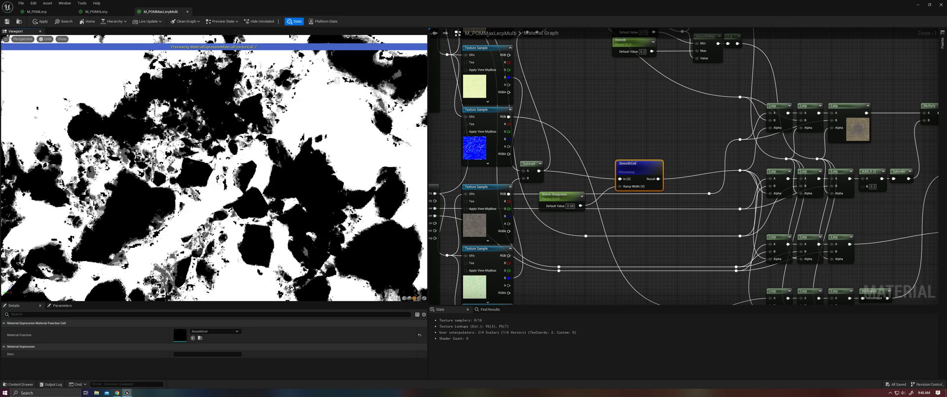
- Inspect the SmoothCeil blend mask up close and stop previewing the node
{"action": "middle_click_drag", "start_coordinate": [286, 94], "coordinate": [217, 116]}
{"action": "scroll", "coordinate": [287, 94], "scroll_direction": "up", "scroll_amount": 3}
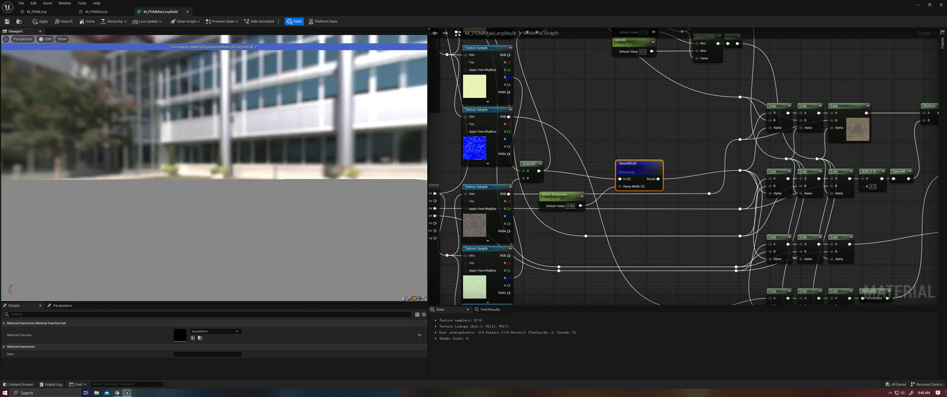
{"action": "scroll", "coordinate": [286, 93], "scroll_direction": "down", "scroll_amount": 1}
{"action": "right_click_drag", "start_coordinate": [276, 136], "coordinate": [276, 129]}
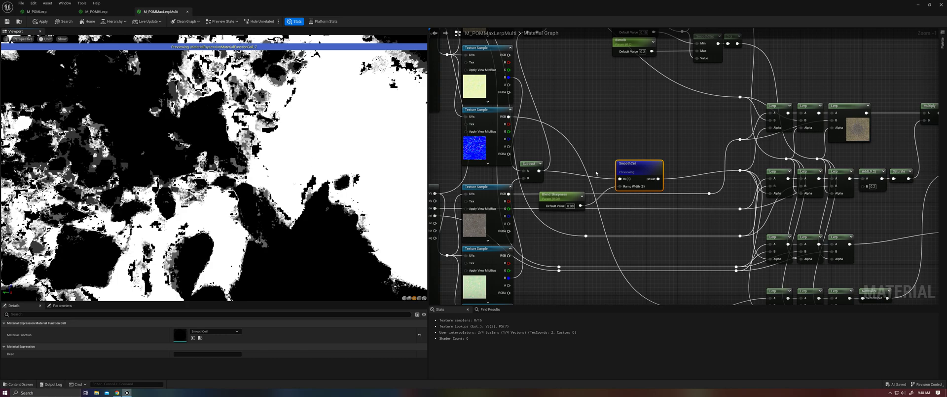
{"action": "right_click", "coordinate": [641, 164]}
{"action": "left_click", "coordinate": [656, 178]}
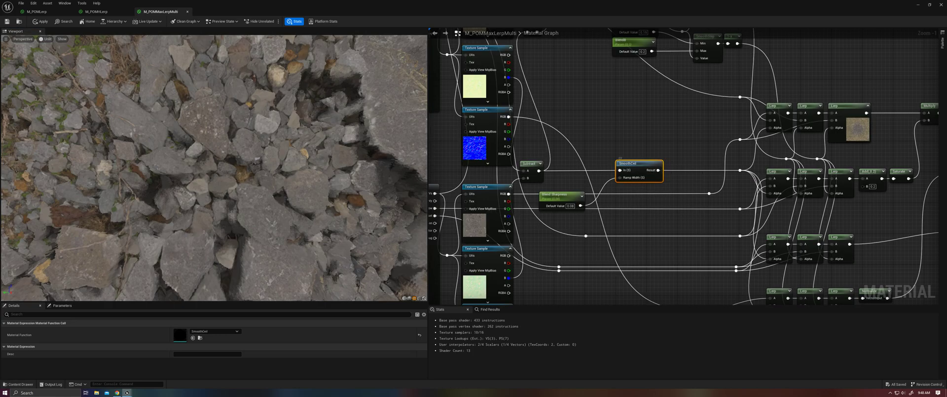
- Preview the first Lerp node of the Base Color chain
{"action": "right_click_drag", "start_coordinate": [628, 171], "coordinate": [487, 172]}
{"action": "right_click", "coordinate": [638, 111]}
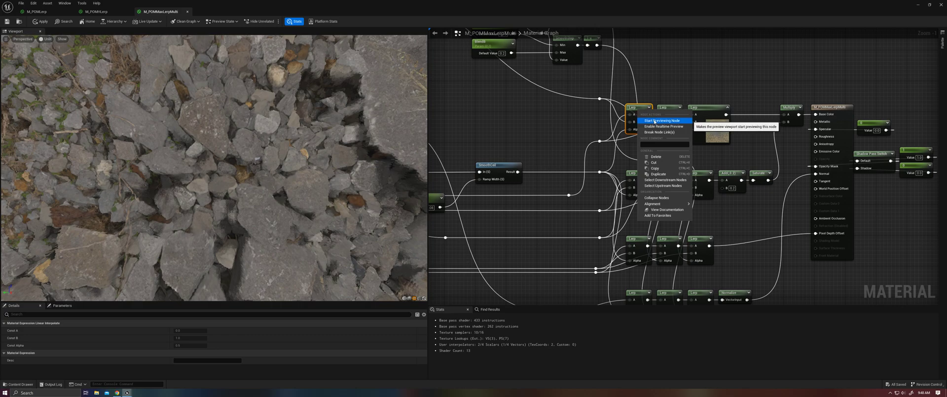
{"action": "left_click", "coordinate": [570, 128]}
{"action": "right_click_drag", "start_coordinate": [568, 136], "coordinate": [619, 141]}
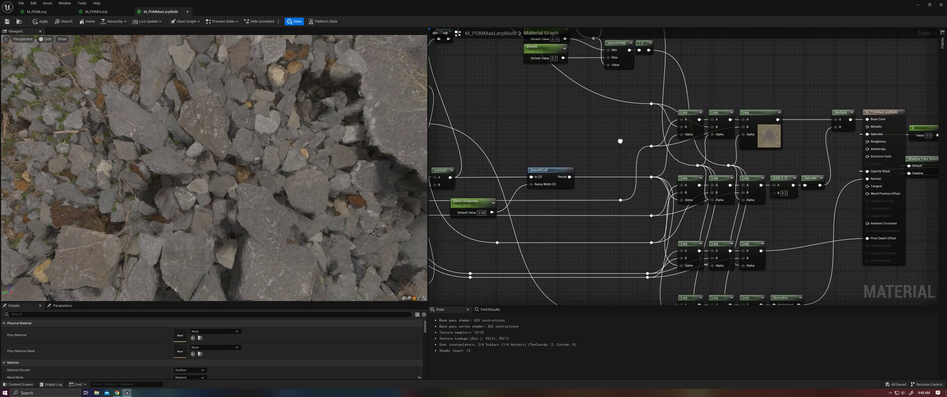
{"action": "right_click", "coordinate": [693, 114]}
{"action": "left_click", "coordinate": [705, 126]}
{"action": "scroll", "coordinate": [258, 164], "scroll_direction": "down", "scroll_amount": 5}
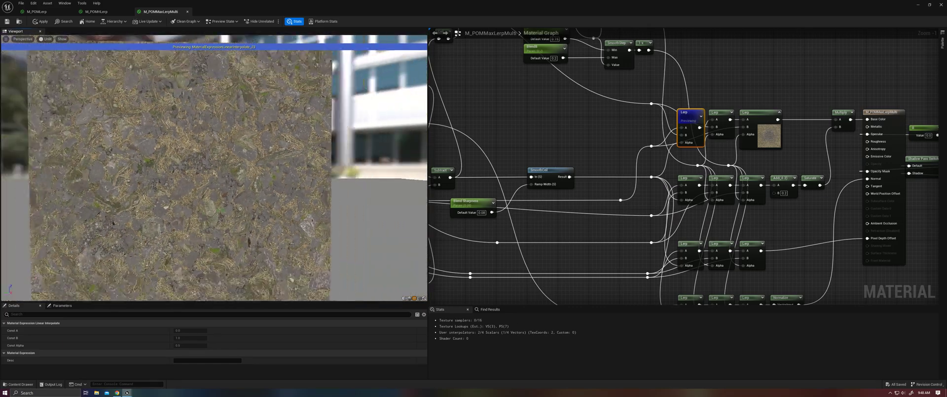
- Inspect the previewed Lerp's rock and grass intersections up close and from several angles
{"action": "right_click_drag", "start_coordinate": [38, 45], "coordinate": [50, 59]}
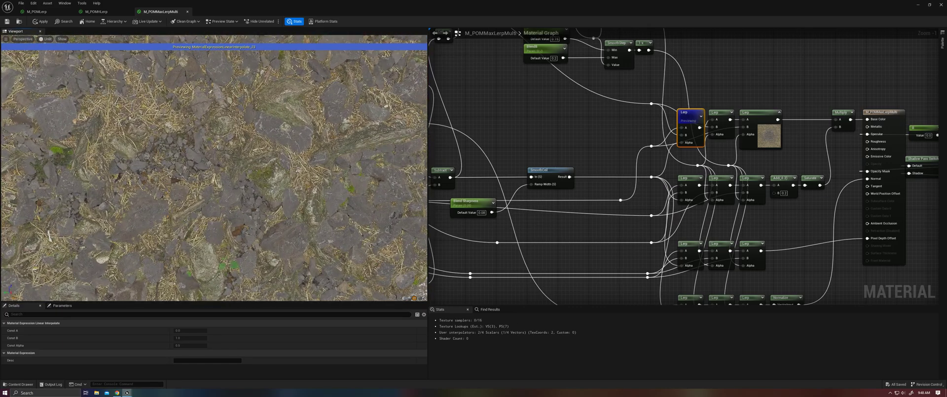
{"action": "middle_click_drag", "start_coordinate": [183, 153], "coordinate": [208, 112]}
{"action": "right_click_drag", "start_coordinate": [183, 154], "coordinate": [183, 217]}
{"action": "left_click_drag", "start_coordinate": [183, 153], "coordinate": [207, 138]}
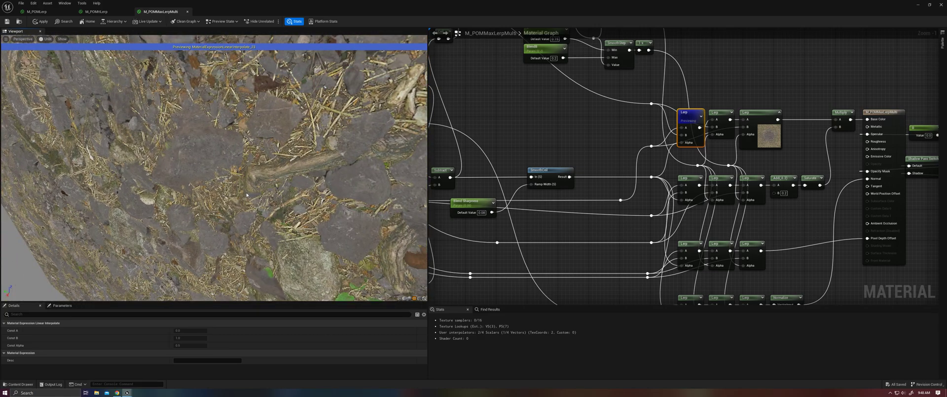
{"action": "left_click_drag", "start_coordinate": [246, 195], "coordinate": [185, 225]}
{"action": "left_click_drag", "start_coordinate": [265, 200], "coordinate": [214, 185]}
{"action": "left_click_drag", "start_coordinate": [284, 162], "coordinate": [286, 167]}
{"action": "right_click_drag", "start_coordinate": [284, 162], "coordinate": [284, 198]}
{"action": "left_click_drag", "start_coordinate": [285, 162], "coordinate": [277, 163]}
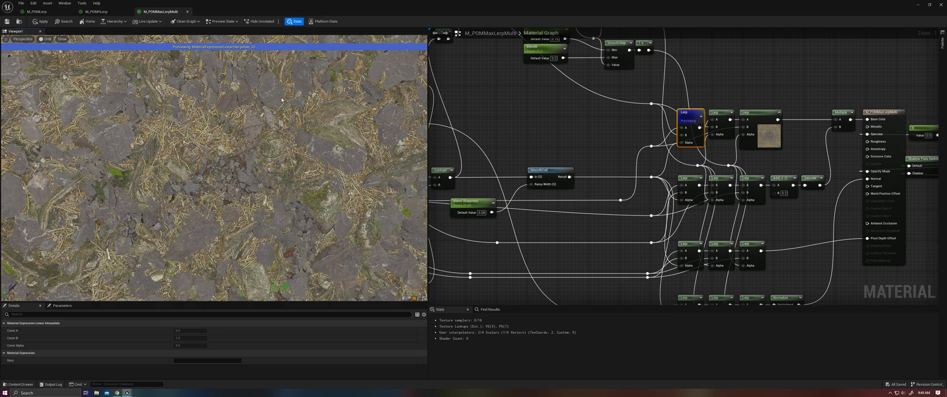
- Return to the M_POMHLerp material and inspect the grass-to-rock transition up close and from grazing angles
{"action": "left_click", "coordinate": [98, 11]}
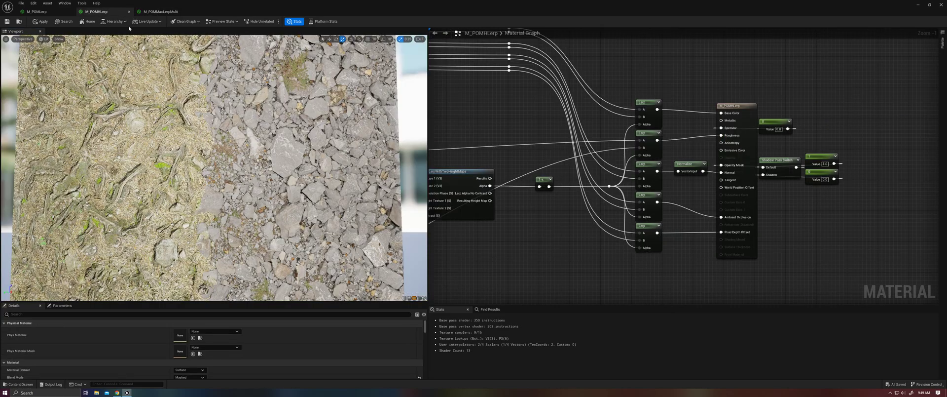
{"action": "left_click_drag", "start_coordinate": [223, 161], "coordinate": [231, 157]}
{"action": "scroll", "coordinate": [231, 156], "scroll_direction": "up", "scroll_amount": 6}
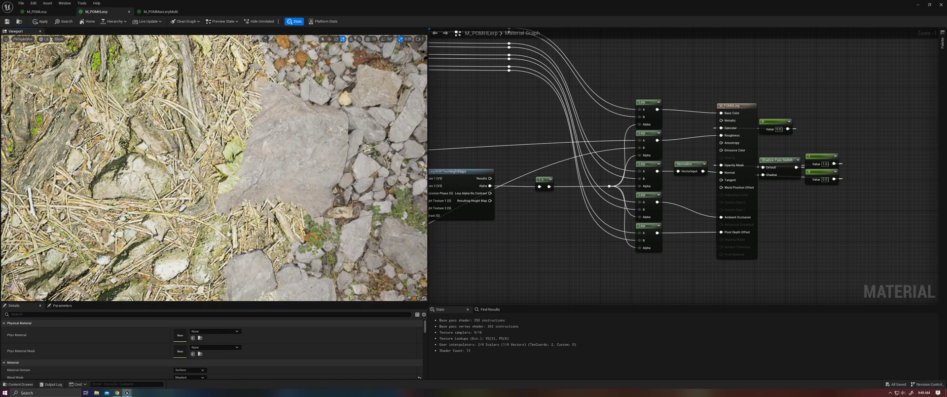
{"action": "scroll", "coordinate": [223, 160], "scroll_direction": "up", "scroll_amount": 6}
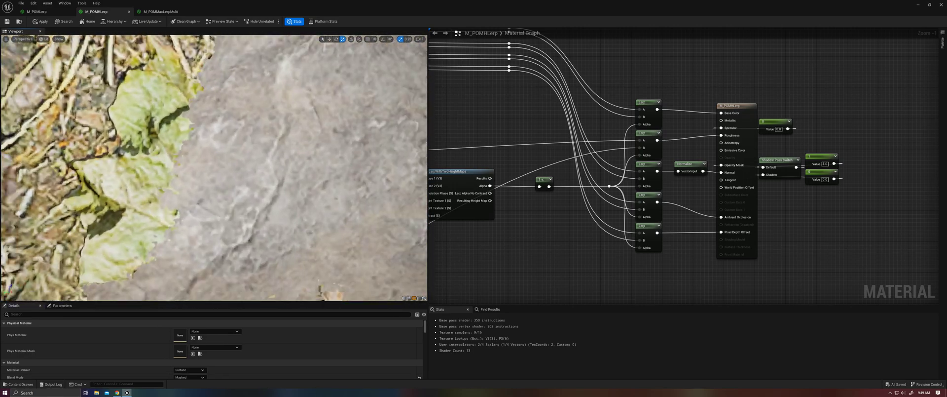
{"action": "scroll", "coordinate": [264, 203], "scroll_direction": "down", "scroll_amount": 8}
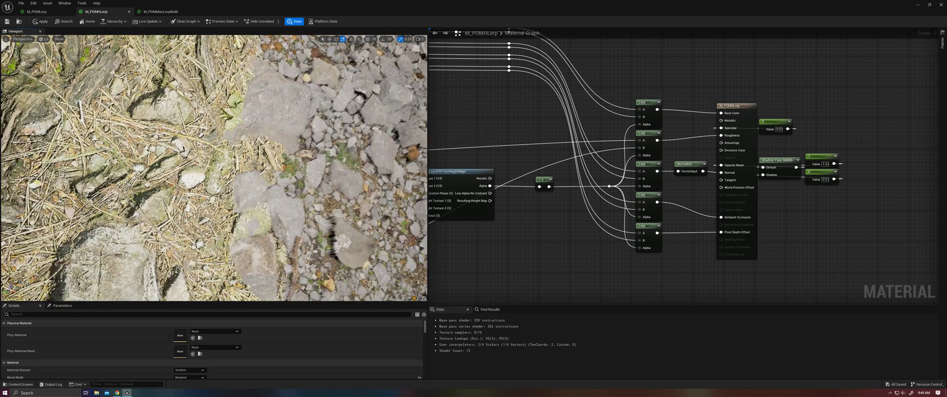
{"action": "left_click_drag", "start_coordinate": [265, 203], "coordinate": [211, 102]}
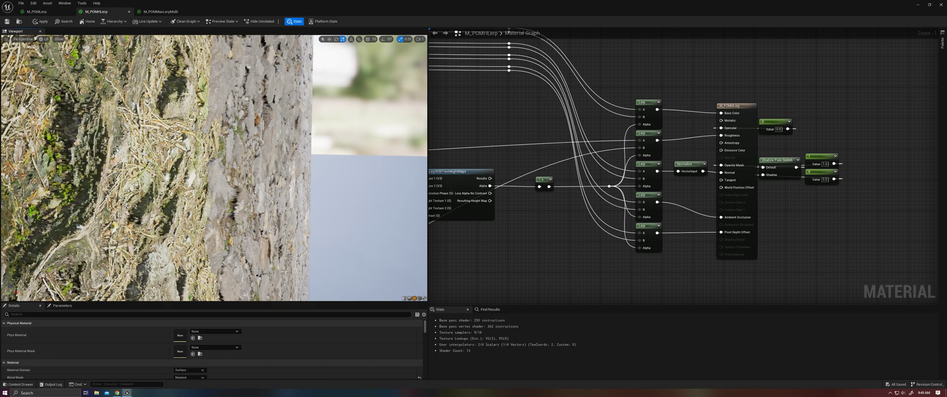
{"action": "left_click_drag", "start_coordinate": [208, 116], "coordinate": [148, 119]}
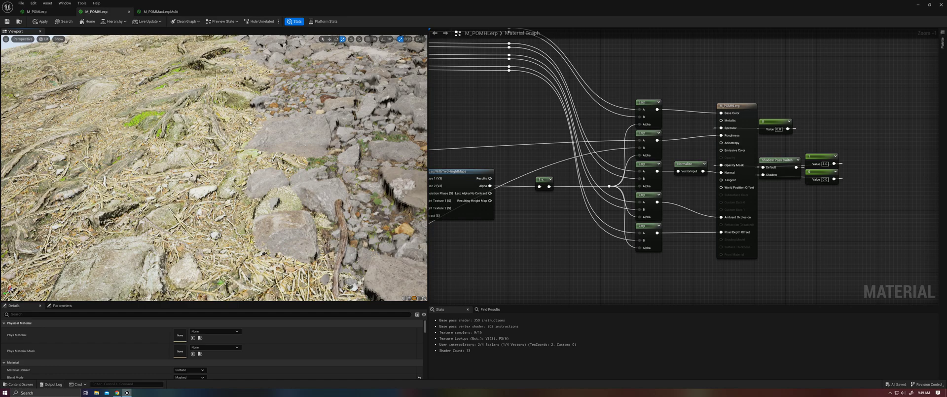
- Switch to the M_POMMaxLerpMulti material and inspect the previewed Lerp's rock and grass blend up close and across the plane
{"action": "left_click_drag", "start_coordinate": [254, 149], "coordinate": [170, 156]}
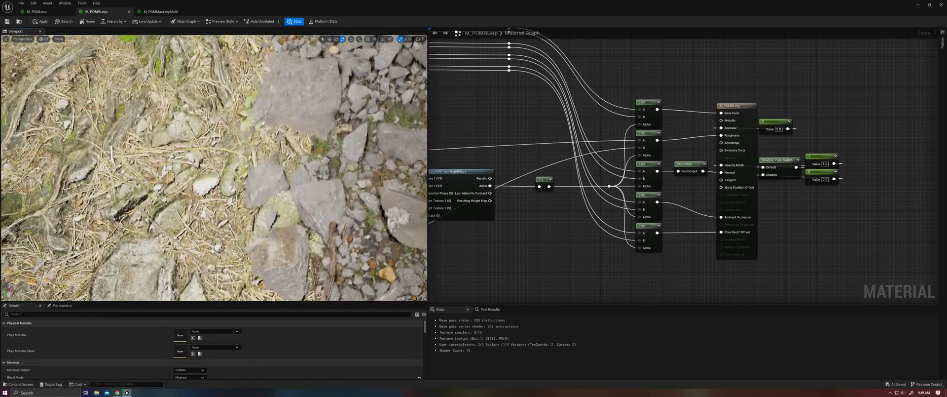
{"action": "left_click", "coordinate": [147, 12]}
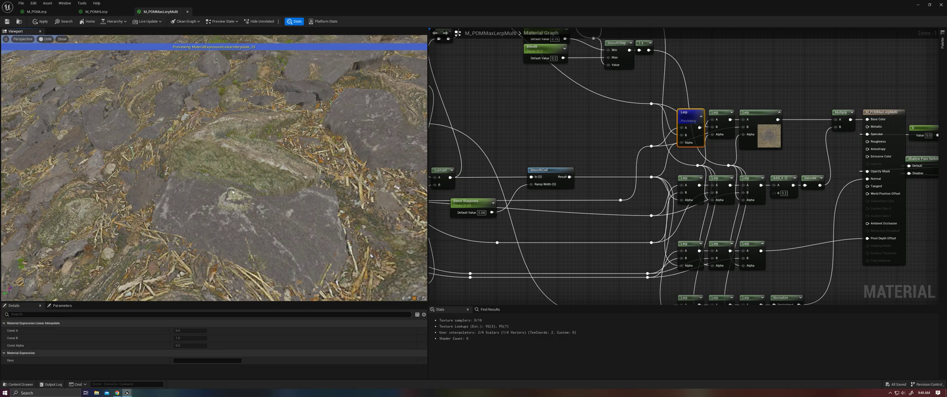
{"action": "left_click_drag", "start_coordinate": [293, 201], "coordinate": [313, 211]}
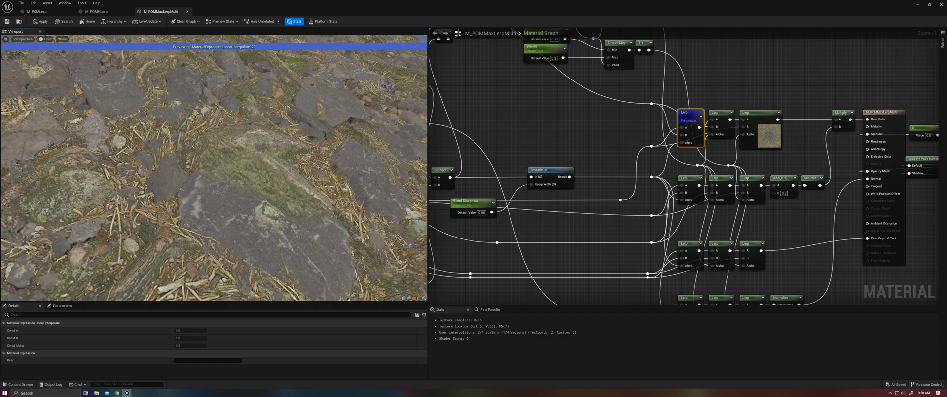
{"action": "scroll", "coordinate": [314, 211], "scroll_direction": "down", "scroll_amount": 10}
{"action": "left_click_drag", "start_coordinate": [313, 210], "coordinate": [295, 244]}
{"action": "scroll", "coordinate": [252, 178], "scroll_direction": "up", "scroll_amount": 10}
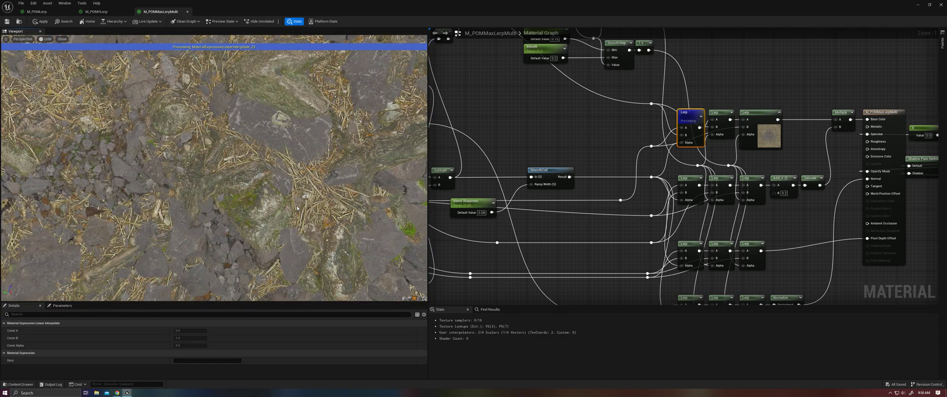
{"action": "scroll", "coordinate": [300, 208], "scroll_direction": "down", "scroll_amount": 3}
{"action": "left_click_drag", "start_coordinate": [299, 208], "coordinate": [300, 194]}
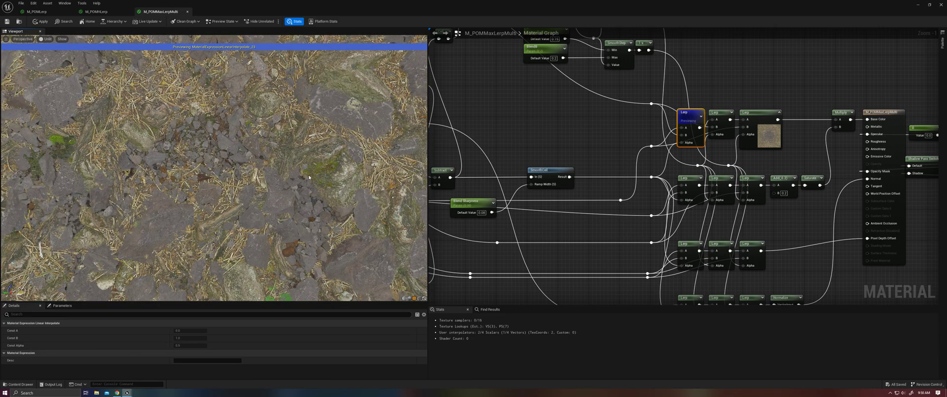
{"action": "scroll", "coordinate": [310, 175], "scroll_direction": "down", "scroll_amount": 6}
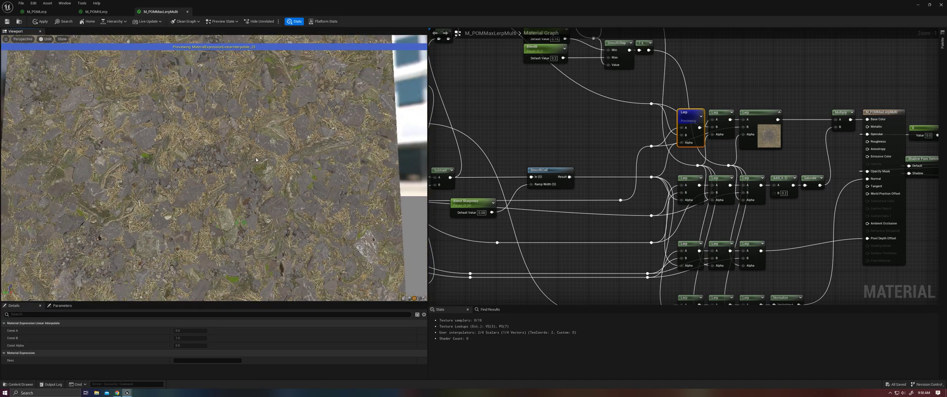
{"action": "mouse_move", "coordinate": [256, 159]}
{"action": "left_mouse_down"}
{"action": "mouse_move", "coordinate": [236, 165]}
{"action": "mouse_move", "coordinate": [288, 179]}
{"action": "mouse_move", "coordinate": [252, 170]}
{"action": "left_mouse_up"}
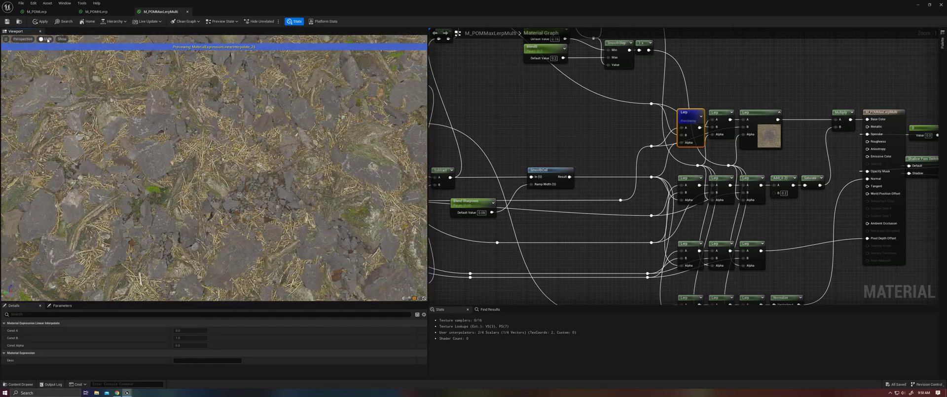
- Set the viewport to Lit shading and stop previewing the first Lerp of the Base Color chain
{"action": "left_click", "coordinate": [57, 54]}
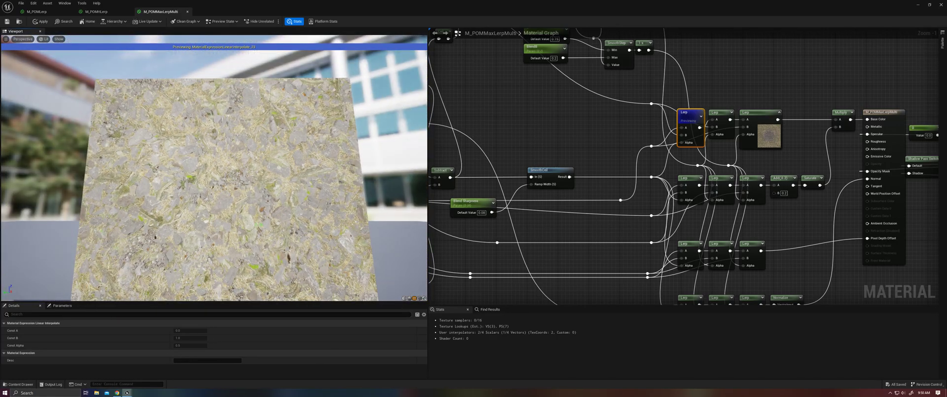
{"action": "right_click", "coordinate": [689, 118]}
{"action": "left_click", "coordinate": [711, 125]}
- Inspect the lit material's rock patch and its transition into the root-covered ground from several angles and distances
{"action": "left_click_drag", "start_coordinate": [302, 191], "coordinate": [308, 188]}
{"action": "left_click_drag", "start_coordinate": [322, 150], "coordinate": [286, 149]}
{"action": "left_click_drag", "start_coordinate": [285, 186], "coordinate": [289, 192]}
{"action": "middle_click_drag", "start_coordinate": [285, 185], "coordinate": [269, 150]}
{"action": "scroll", "coordinate": [284, 186], "scroll_direction": "up", "scroll_amount": 2}
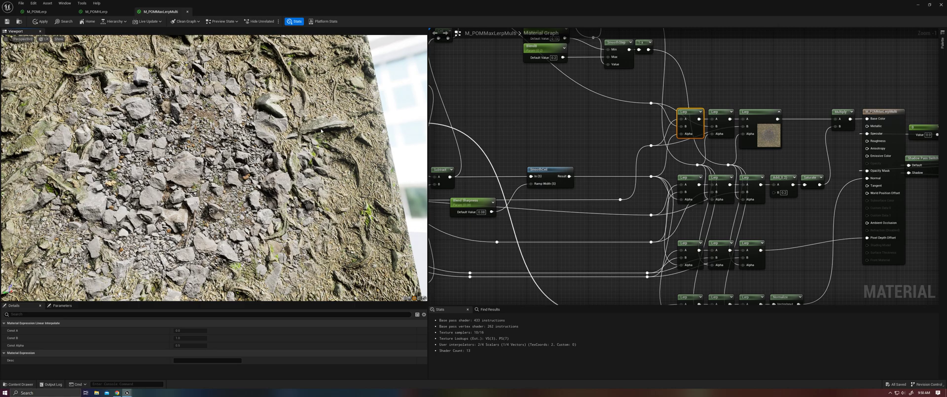
{"action": "left_click_drag", "start_coordinate": [329, 140], "coordinate": [358, 152]}
{"action": "middle_click_drag", "start_coordinate": [330, 140], "coordinate": [311, 181]}
{"action": "scroll", "coordinate": [245, 176], "scroll_direction": "up", "scroll_amount": 3}
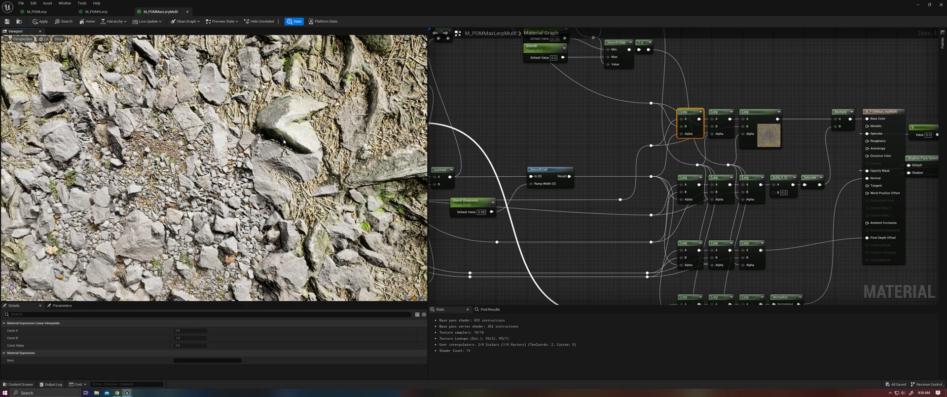
{"action": "middle_click_drag", "start_coordinate": [244, 148], "coordinate": [214, 222]}
{"action": "scroll", "coordinate": [226, 185], "scroll_direction": "down", "scroll_amount": 3}
{"action": "left_click_drag", "start_coordinate": [319, 145], "coordinate": [316, 146]}
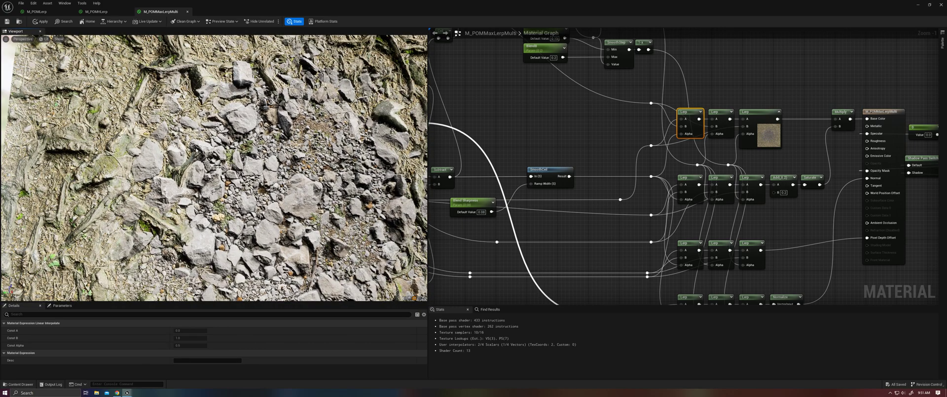
- Compare M_POMHLerp's grass-to-rock transition with M_POMMaxLerpMulti's rock patch, inspecting the latter up close and from farther away
{"action": "left_click", "coordinate": [102, 12]}
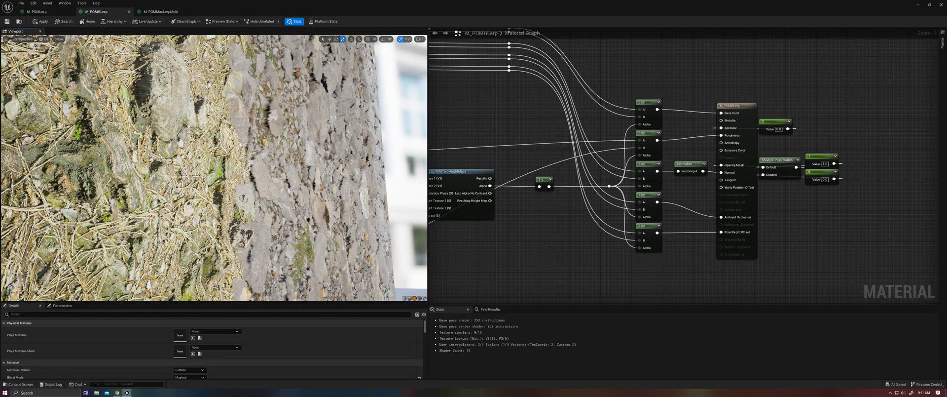
{"action": "left_click", "coordinate": [161, 11]}
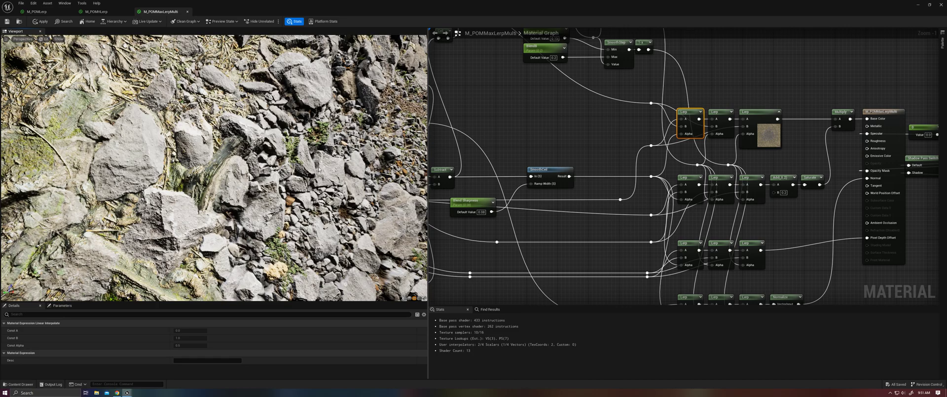
{"action": "mouse_move", "coordinate": [214, 167]}
{"action": "right_mouse_down"}
{"action": "mouse_move", "coordinate": [214, 119]}
{"action": "mouse_move", "coordinate": [214, 165]}
{"action": "right_mouse_up"}
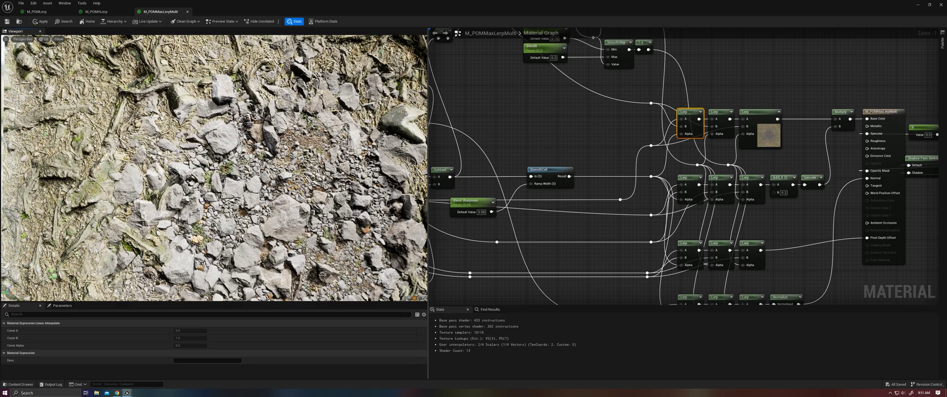
{"action": "left_click_drag", "start_coordinate": [212, 168], "coordinate": [316, 191]}
{"action": "scroll", "coordinate": [289, 174], "scroll_direction": "down", "scroll_amount": 5}
{"action": "scroll", "coordinate": [317, 191], "scroll_direction": "up", "scroll_amount": 5}
{"action": "scroll", "coordinate": [317, 191], "scroll_direction": "down", "scroll_amount": 5}
- Preview the SphereGradient-2D node on the plane and view the whole circular mask
{"action": "right_click_drag", "start_coordinate": [537, 106], "coordinate": [533, 239]}
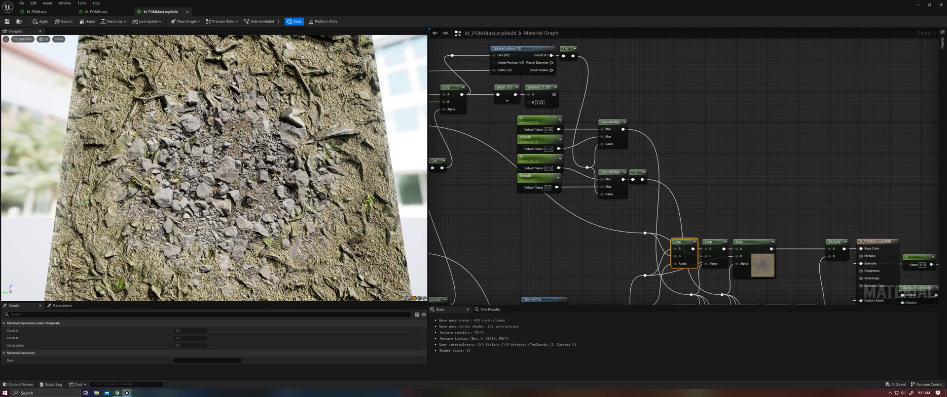
{"action": "right_click_drag", "start_coordinate": [538, 105], "coordinate": [616, 200]}
{"action": "right_click", "coordinate": [598, 136]}
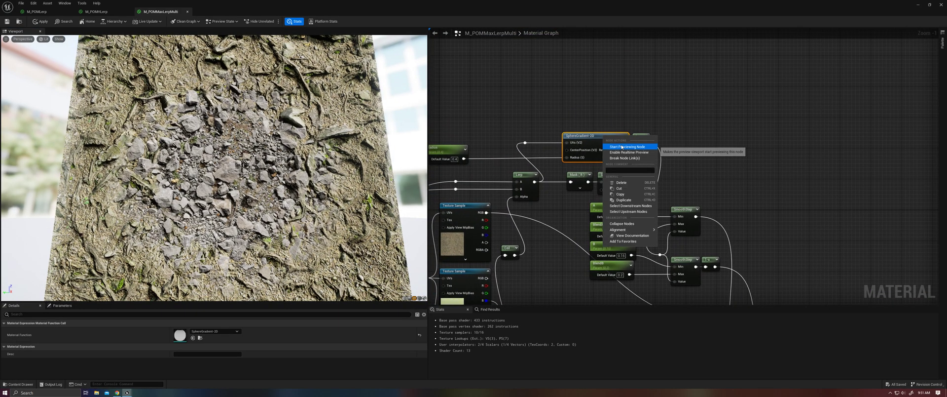
{"action": "left_click", "coordinate": [619, 149]}
{"action": "scroll", "coordinate": [345, 160], "scroll_direction": "down", "scroll_amount": 5}
{"action": "left_click_drag", "start_coordinate": [346, 160], "coordinate": [288, 173]}
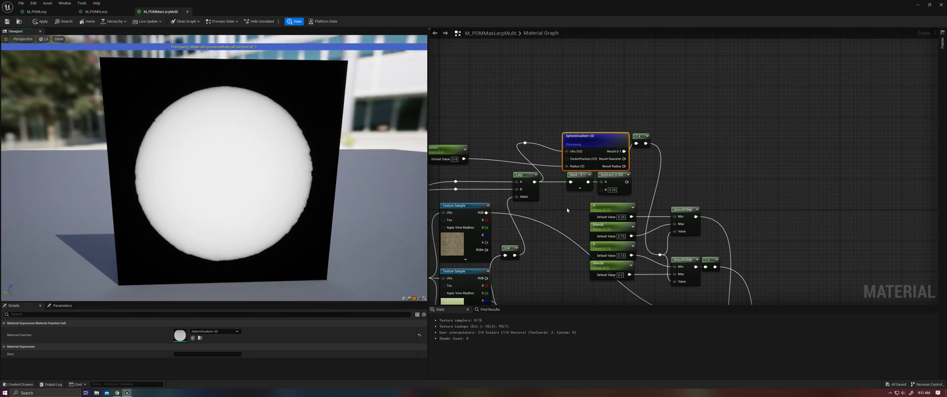
- Examine the sphere gradient's mask edge and its UV inputs, and stop previewing the node
{"action": "right_click_drag", "start_coordinate": [571, 211], "coordinate": [639, 159]}
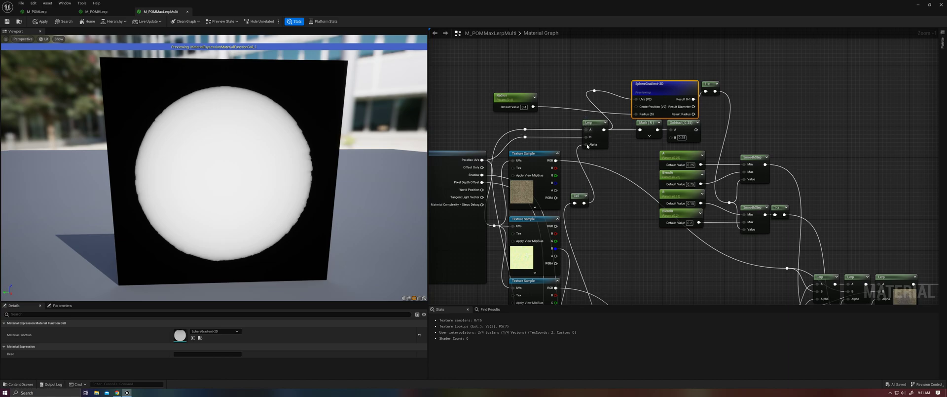
{"action": "scroll", "coordinate": [271, 179], "scroll_direction": "up", "scroll_amount": 5}
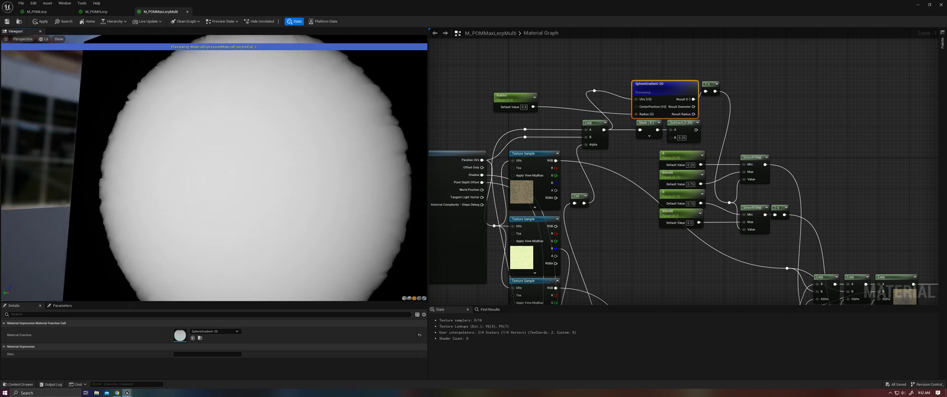
{"action": "mouse_move", "coordinate": [271, 180]}
{"action": "left_mouse_down"}
{"action": "mouse_move", "coordinate": [192, 181]}
{"action": "mouse_move", "coordinate": [247, 190]}
{"action": "mouse_move", "coordinate": [314, 182]}
{"action": "mouse_move", "coordinate": [323, 166]}
{"action": "mouse_move", "coordinate": [315, 145]}
{"action": "mouse_move", "coordinate": [270, 179]}
{"action": "left_mouse_up"}
{"action": "right_click", "coordinate": [659, 86]}
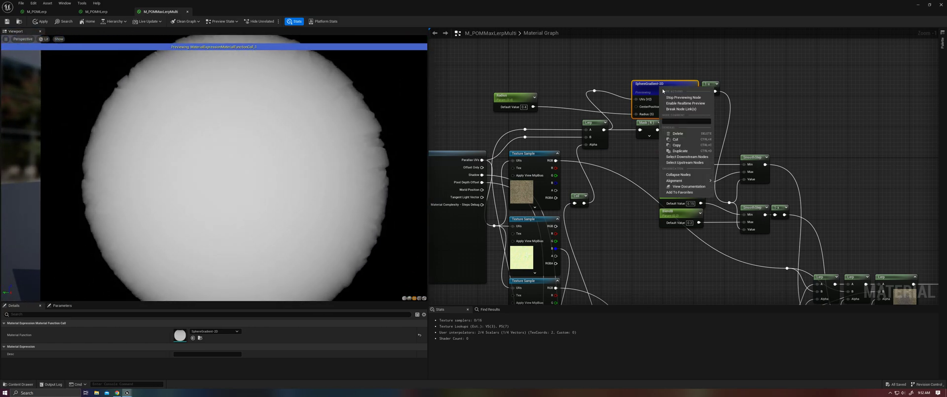
{"action": "left_click", "coordinate": [683, 97]}
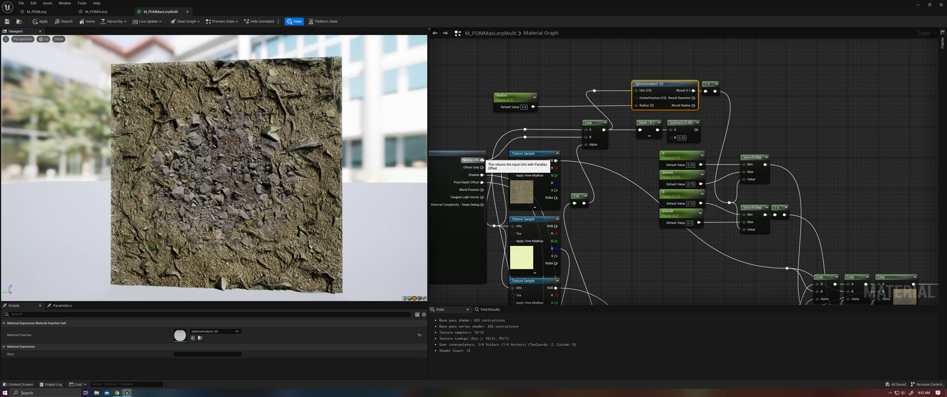
- Select the two reroute nodes feeding the UV Lerp's A and B inputs and inspect the rock patch's border
{"action": "left_click_drag", "start_coordinate": [516, 122], "coordinate": [531, 142]}
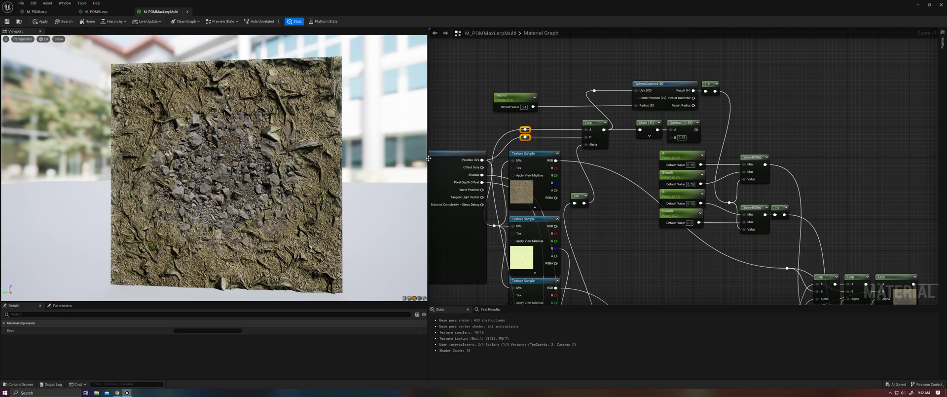
{"action": "right_click_drag", "start_coordinate": [345, 168], "coordinate": [380, 185]}
{"action": "left_click_drag", "start_coordinate": [346, 167], "coordinate": [306, 173]}
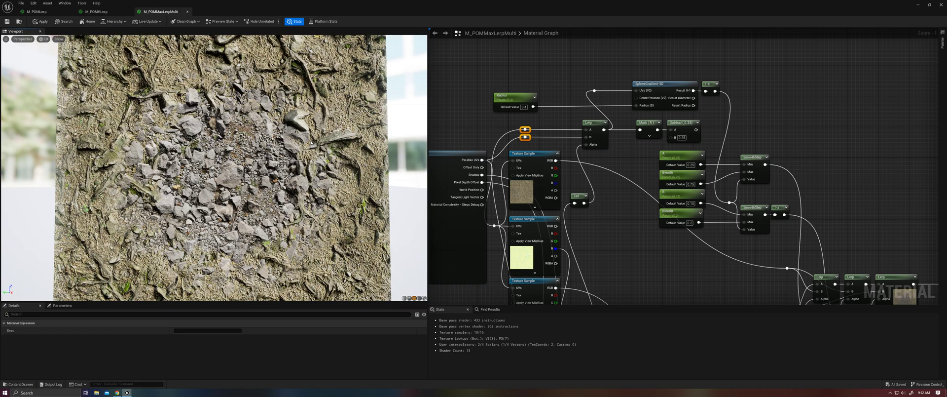
{"action": "right_click_drag", "start_coordinate": [215, 168], "coordinate": [235, 180]}
{"action": "mouse_move", "coordinate": [235, 180]}
{"action": "left_mouse_down"}
{"action": "mouse_move", "coordinate": [316, 195]}
{"action": "mouse_move", "coordinate": [305, 180]}
{"action": "mouse_move", "coordinate": [245, 182]}
{"action": "left_mouse_up"}
- Lower the Radius parameter's default value to about 0.2 and inspect the rock patch up close
{"action": "left_click", "coordinate": [622, 140]}
{"action": "scroll", "coordinate": [373, 97], "scroll_direction": "down", "scroll_amount": 4}
{"action": "left_click", "coordinate": [529, 100]}
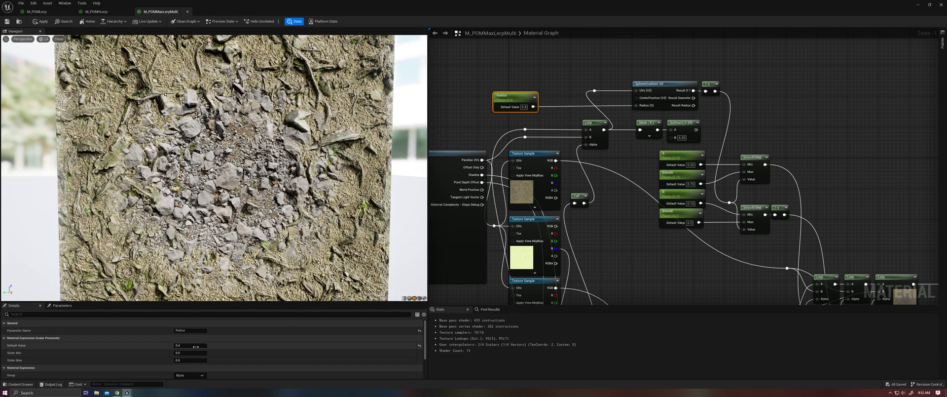
{"action": "left_click_drag", "start_coordinate": [186, 345], "coordinate": [193, 346]}
{"action": "scroll", "coordinate": [217, 197], "scroll_direction": "up", "scroll_amount": 6}
{"action": "left_click_drag", "start_coordinate": [217, 197], "coordinate": [212, 178]}
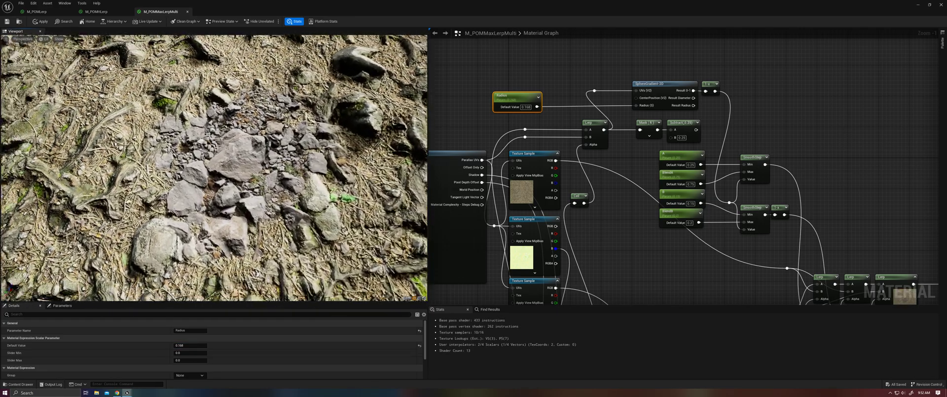
- Set the viewport to Unlit shading and raise the Radius parameter's default value to 0.52
{"action": "scroll", "coordinate": [218, 172], "scroll_direction": "down", "scroll_amount": 6}
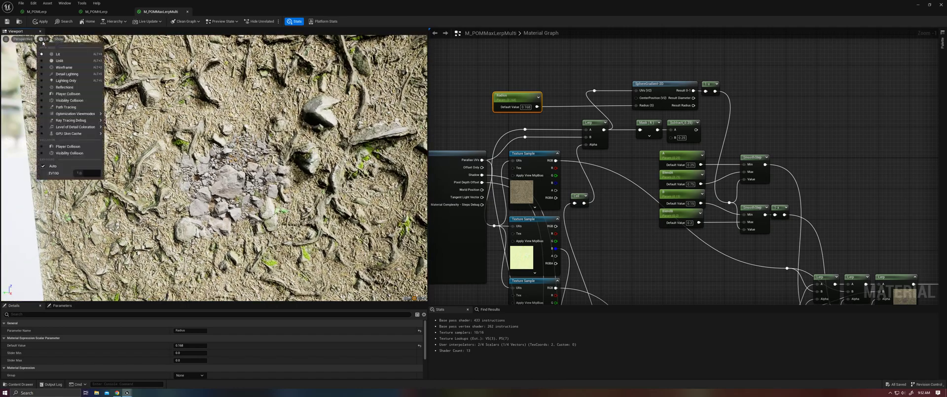
{"action": "left_click", "coordinate": [58, 61]}
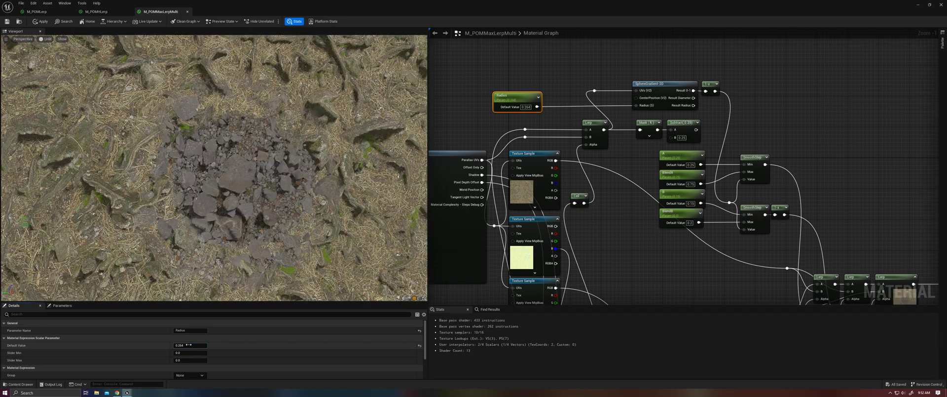
{"action": "left_click_drag", "start_coordinate": [189, 344], "coordinate": [196, 345]}
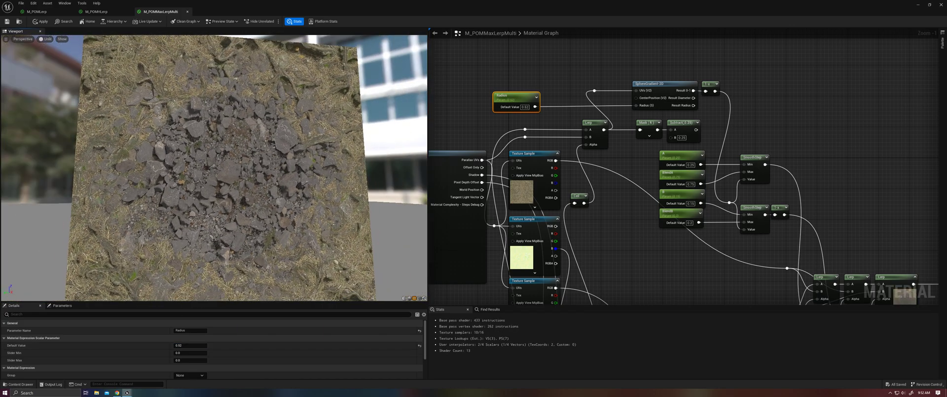
- Inspect the unlit rock patch's edges where the rocks meet the grass, up close and from farther away
{"action": "left_click_drag", "start_coordinate": [314, 198], "coordinate": [326, 173]}
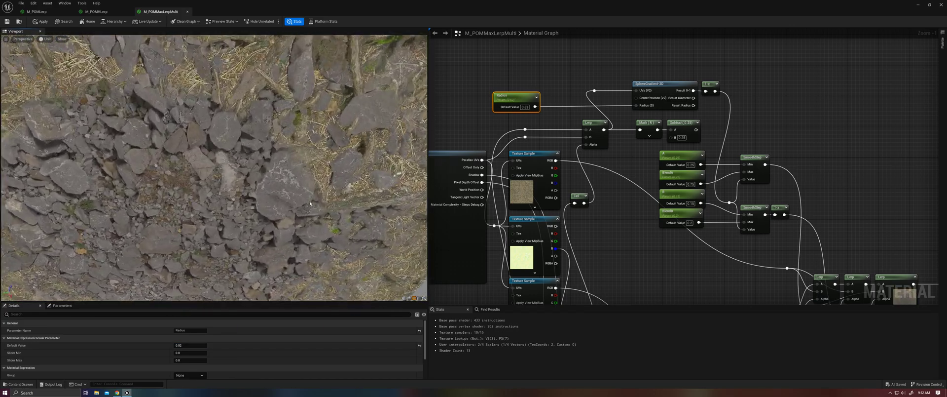
{"action": "scroll", "coordinate": [359, 141], "scroll_direction": "down", "scroll_amount": 3}
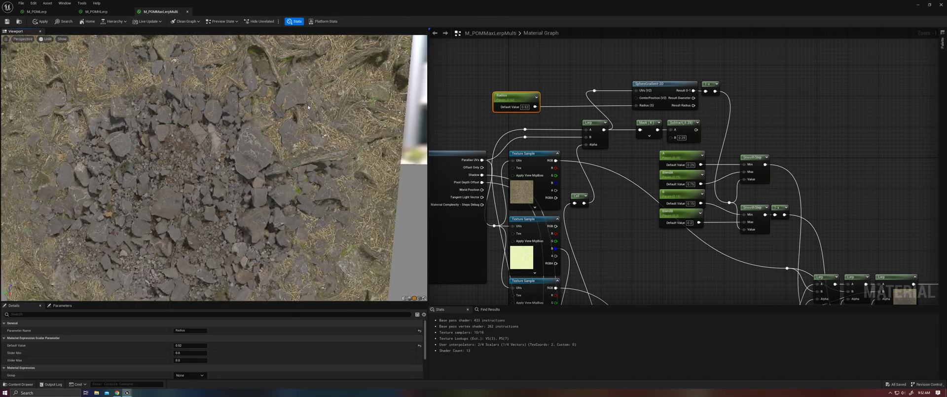
{"action": "left_click_drag", "start_coordinate": [306, 168], "coordinate": [253, 180]}
{"action": "scroll", "coordinate": [319, 138], "scroll_direction": "down", "scroll_amount": 4}
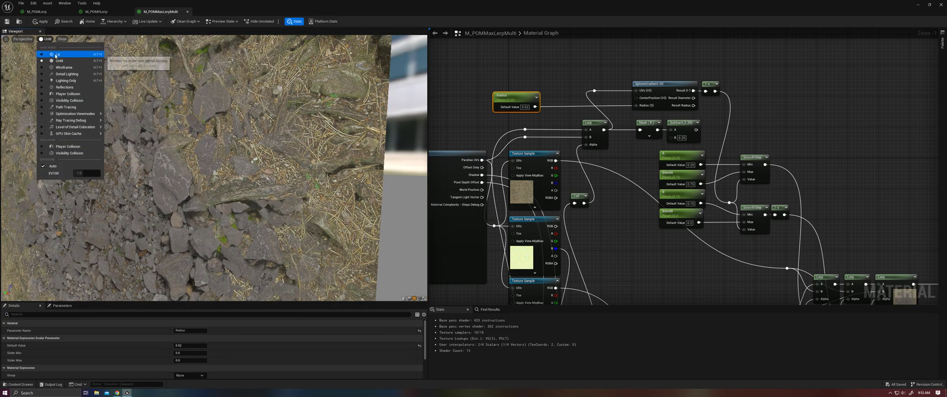
- Return the viewport to Lit shading and rotate the preview light over the whole rock patch
{"action": "mouse_move", "coordinate": [207, 151]}
{"action": "left_mouse_down"}
{"action": "mouse_move", "coordinate": [188, 157]}
{"action": "mouse_move", "coordinate": [207, 151]}
{"action": "mouse_move", "coordinate": [242, 164]}
{"action": "left_mouse_up"}
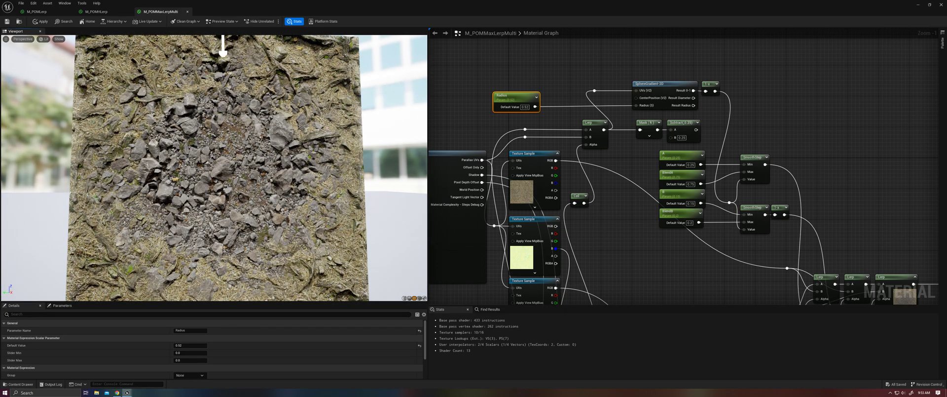
{"action": "mouse_move", "coordinate": [214, 167]}
{"action": "left_mouse_down"}
{"action": "mouse_move", "coordinate": [290, 180]}
{"action": "mouse_move", "coordinate": [297, 170]}
{"action": "mouse_move", "coordinate": [345, 230]}
{"action": "mouse_move", "coordinate": [301, 183]}
{"action": "left_mouse_up"}
{"action": "left_click_drag", "start_coordinate": [312, 64], "coordinate": [310, 68]}
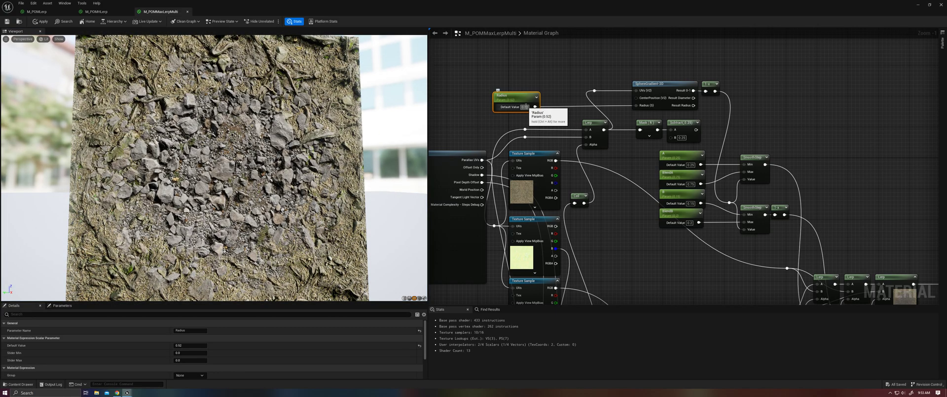
- Try the Radius parameter's default value at 0.2 and at 0.1
{"action": "type", "text": "0.2"}
{"action": "left_click", "coordinate": [545, 122]}
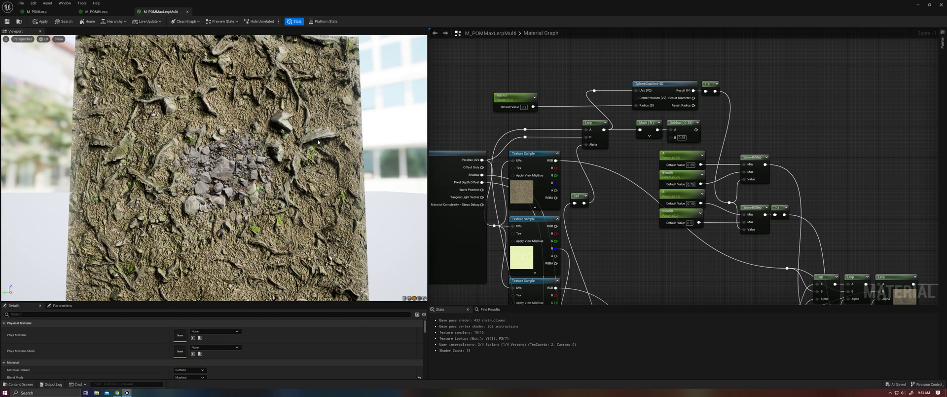
{"action": "left_click", "coordinate": [507, 101]}
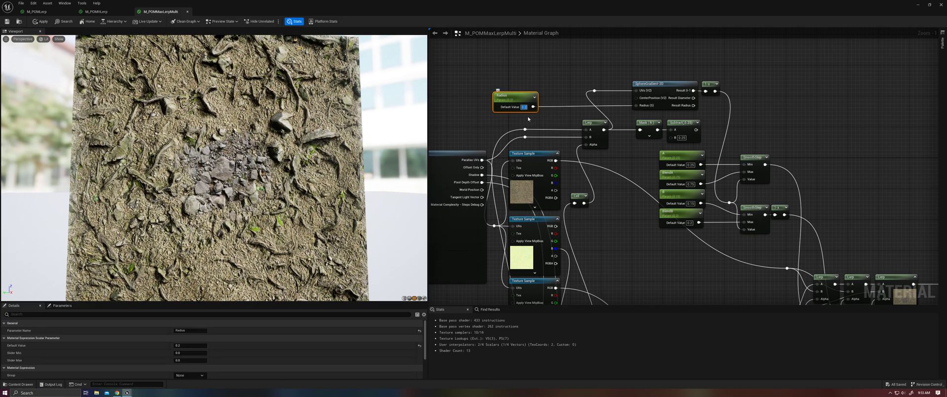
{"action": "key", "text": "ctrl+z"}
{"action": "left_click", "coordinate": [514, 102]}
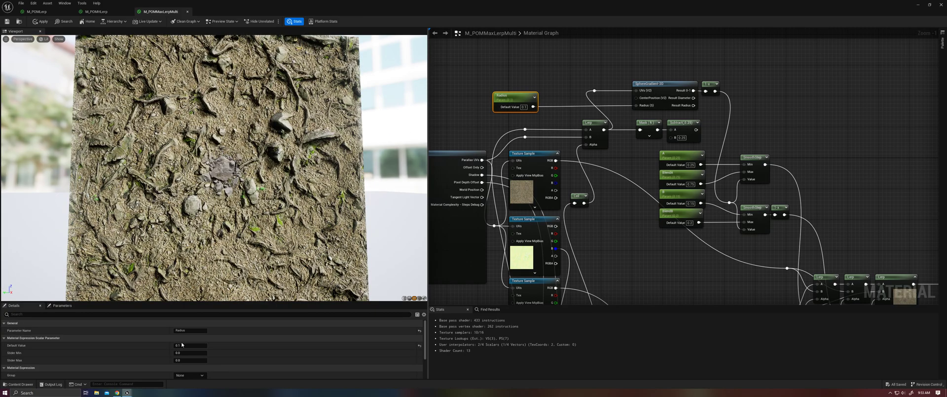
- Set the Radius parameter's default value to 0.42
{"action": "left_click_drag", "start_coordinate": [181, 344], "coordinate": [190, 345]}
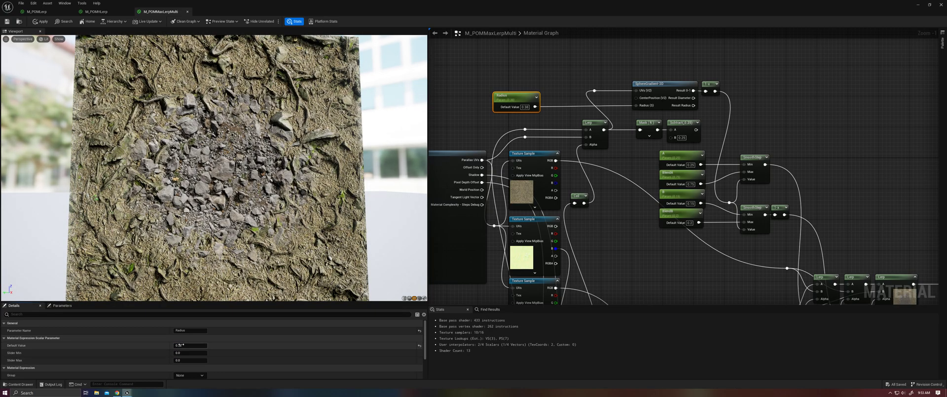
{"action": "left_click_drag", "start_coordinate": [181, 345], "coordinate": [182, 344]}
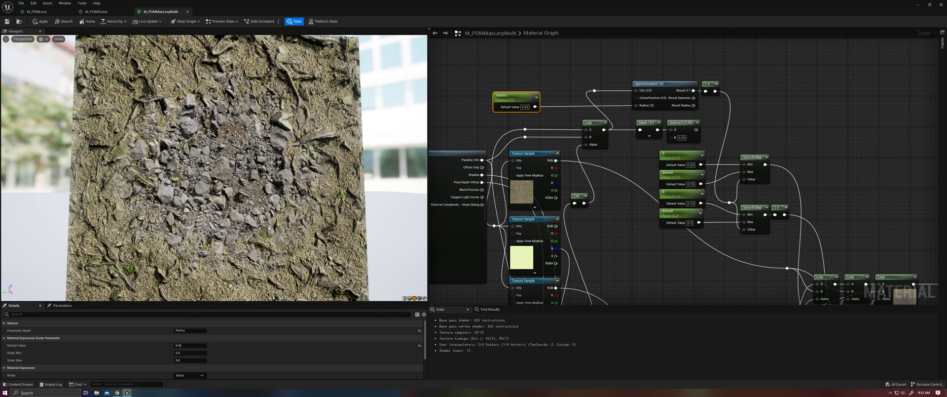
- Rotate the preview light over the rock patch and inspect its shadows and edges up close and from farther away
{"action": "scroll", "coordinate": [342, 126], "scroll_direction": "up", "scroll_amount": 5}
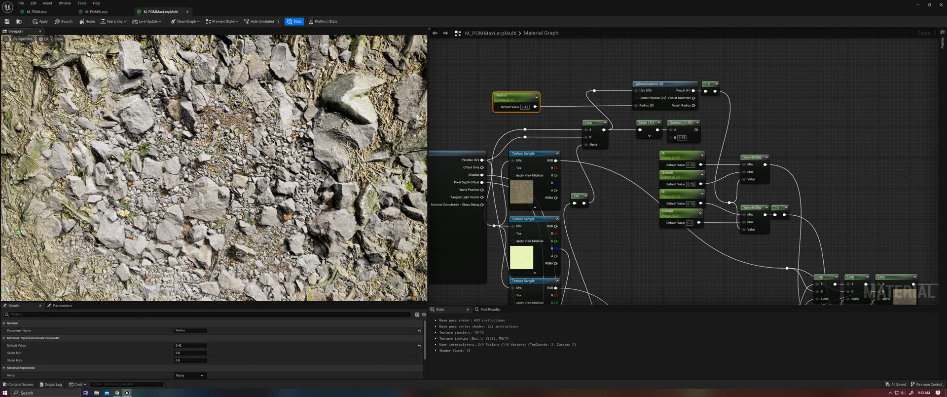
{"action": "key", "text": "l"}
{"action": "mouse_move", "coordinate": [381, 94]}
{"action": "left_mouse_down"}
{"action": "mouse_move", "coordinate": [321, 97]}
{"action": "mouse_move", "coordinate": [370, 94]}
{"action": "left_mouse_up"}
{"action": "key", "text": "l"}
{"action": "left_click_drag", "start_coordinate": [358, 125], "coordinate": [353, 143]}
{"action": "scroll", "coordinate": [352, 143], "scroll_direction": "down", "scroll_amount": 5}
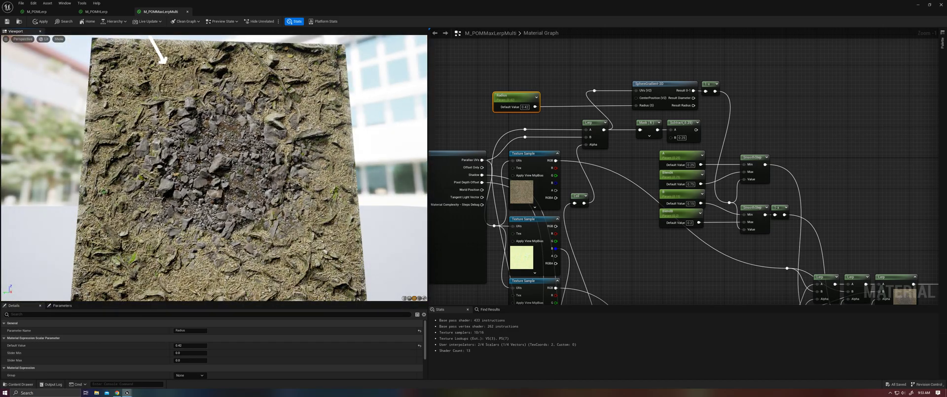
{"action": "key", "text": "l"}
{"action": "left_click_drag", "start_coordinate": [353, 143], "coordinate": [296, 143]}
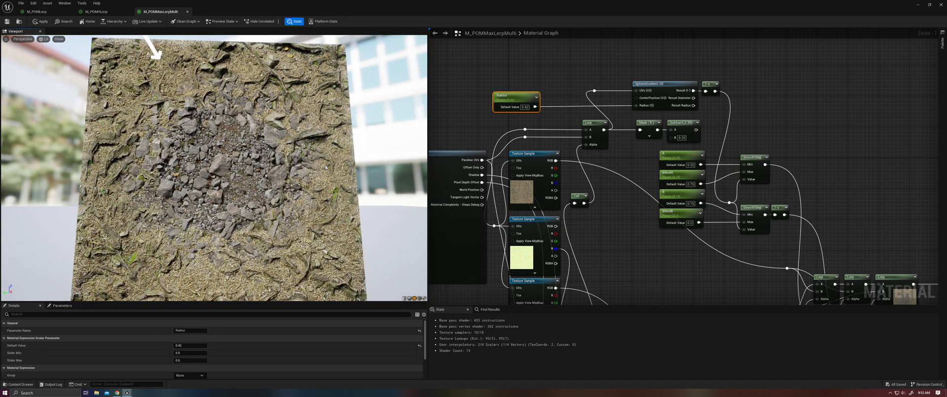
{"action": "scroll", "coordinate": [289, 176], "scroll_direction": "up", "scroll_amount": 5}
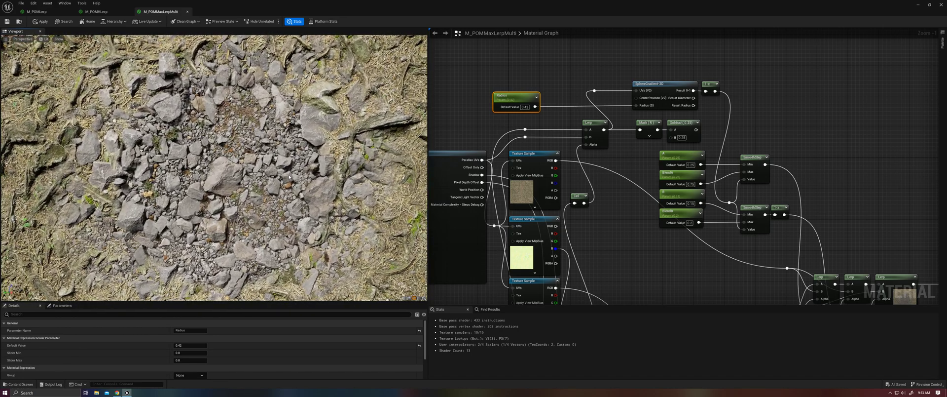
{"action": "scroll", "coordinate": [289, 176], "scroll_direction": "down", "scroll_amount": 5}
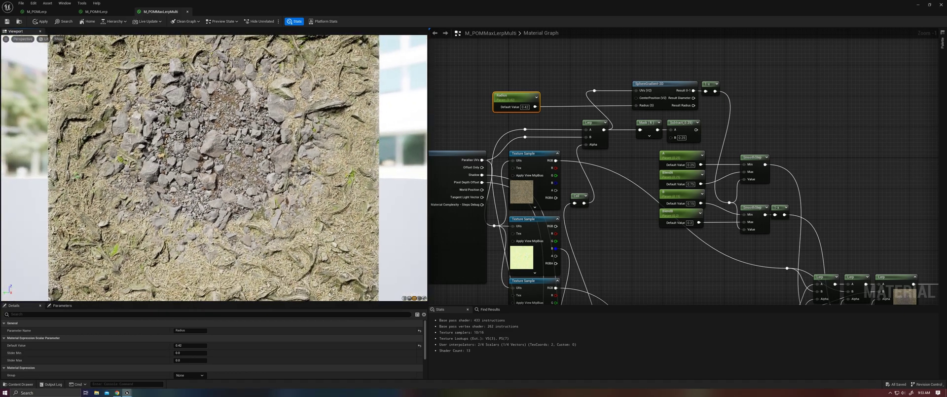
- Connect the Subtract node's output to the SmoothStep nodes' Value inputs in place of the inverted sphere gradient
{"action": "right_click_drag", "start_coordinate": [617, 173], "coordinate": [482, 170]}
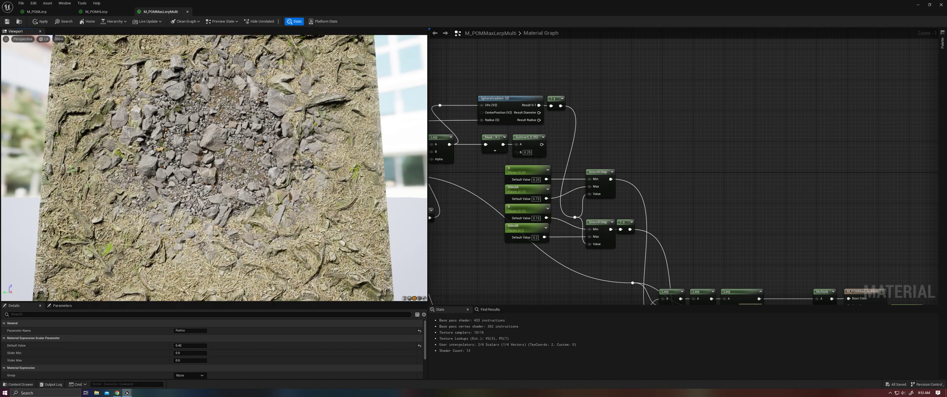
{"action": "right_click_drag", "start_coordinate": [409, 176], "coordinate": [410, 173]}
{"action": "left_click_drag", "start_coordinate": [541, 144], "coordinate": [590, 229]}
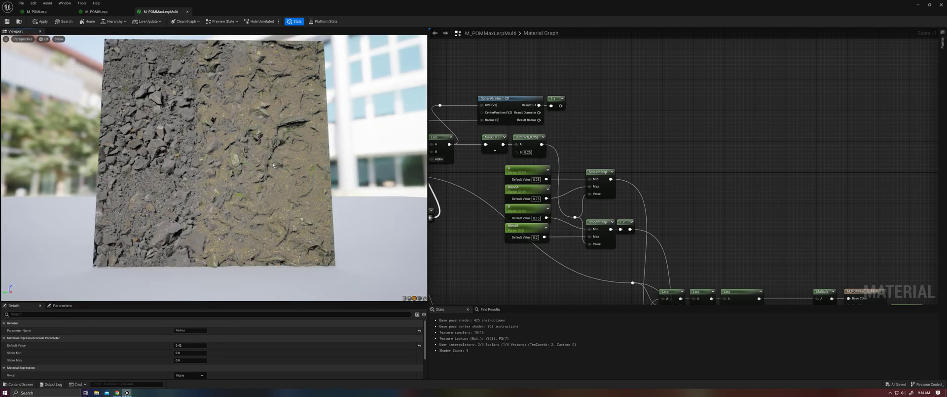
- Inspect the straight transition between rocks and grass from several viewing angles and distances
{"action": "left_click_drag", "start_coordinate": [273, 165], "coordinate": [275, 180]}
{"action": "right_click_drag", "start_coordinate": [274, 180], "coordinate": [275, 158]}
{"action": "left_click_drag", "start_coordinate": [274, 158], "coordinate": [277, 180]}
{"action": "right_click_drag", "start_coordinate": [277, 180], "coordinate": [277, 153]}
{"action": "middle_click_drag", "start_coordinate": [277, 197], "coordinate": [261, 144]}
{"action": "mouse_move", "coordinate": [261, 143]}
{"action": "right_mouse_down"}
{"action": "mouse_move", "coordinate": [262, 106]}
{"action": "mouse_move", "coordinate": [262, 138]}
{"action": "right_mouse_up"}
{"action": "left_click_drag", "start_coordinate": [262, 138], "coordinate": [249, 155]}
{"action": "right_click_drag", "start_coordinate": [250, 156], "coordinate": [264, 171]}
{"action": "left_click_drag", "start_coordinate": [265, 172], "coordinate": [267, 167]}
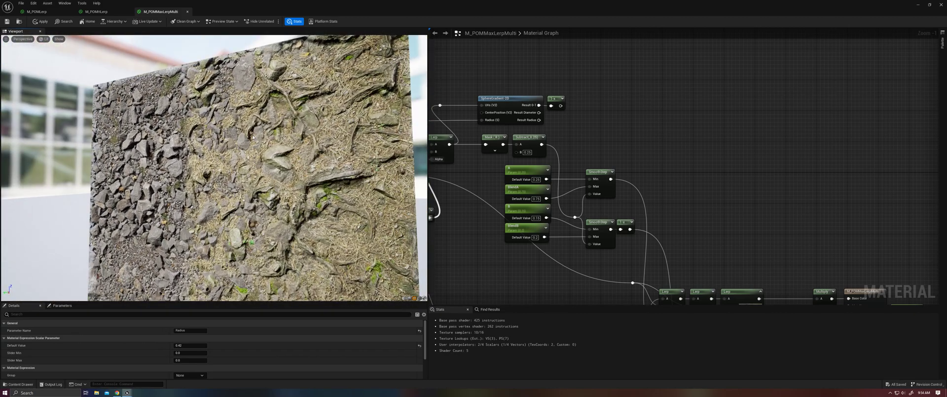
- Compare with the M_POMHLerp material's preview and return to M_POMMaxLerpMulti to examine its rock-to-grass boundary up close
{"action": "left_click", "coordinate": [98, 12]}
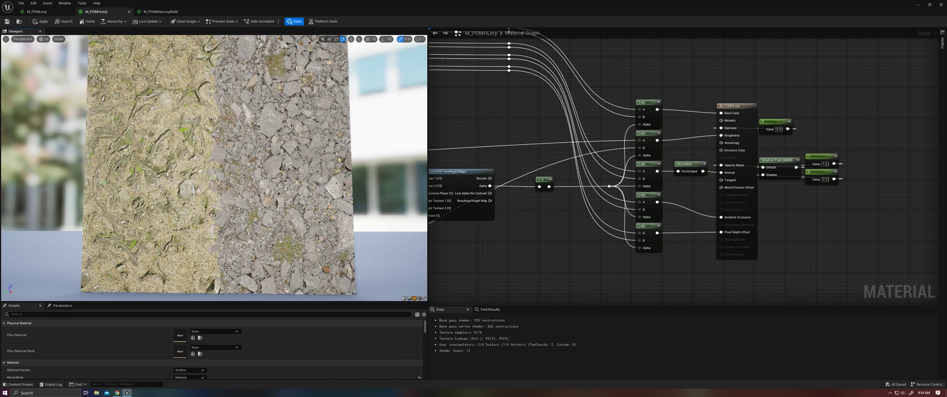
{"action": "left_click", "coordinate": [159, 12]}
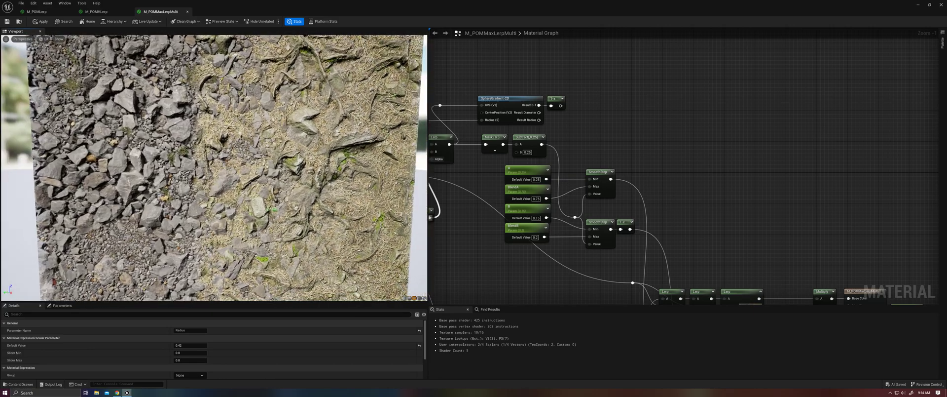
{"action": "left_click_drag", "start_coordinate": [276, 188], "coordinate": [254, 179]}
{"action": "right_click_drag", "start_coordinate": [254, 178], "coordinate": [315, 190]}
{"action": "left_click_drag", "start_coordinate": [296, 197], "coordinate": [321, 178]}
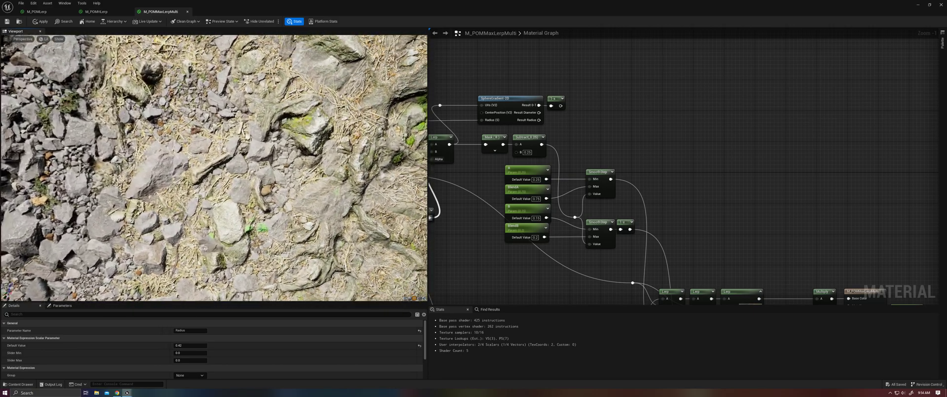
{"action": "right_click_drag", "start_coordinate": [246, 133], "coordinate": [217, 182]}
{"action": "left_click_drag", "start_coordinate": [256, 140], "coordinate": [246, 133]}
{"action": "right_click_drag", "start_coordinate": [245, 132], "coordinate": [248, 116]}
{"action": "left_click_drag", "start_coordinate": [245, 133], "coordinate": [247, 160]}
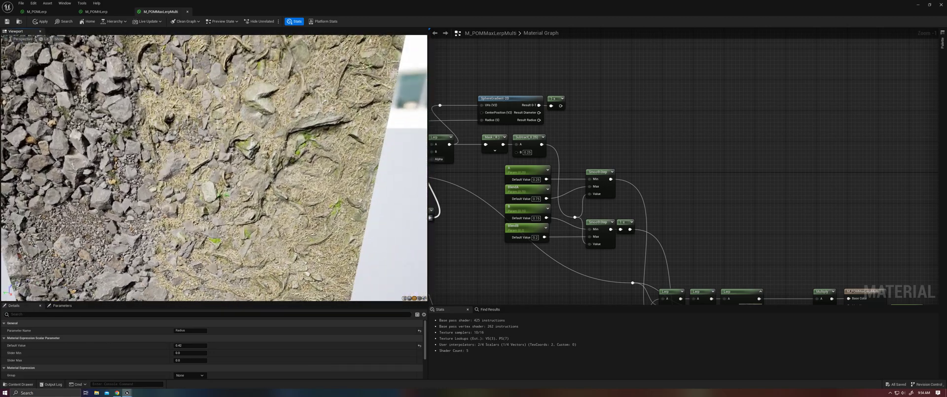
{"action": "right_click_drag", "start_coordinate": [246, 132], "coordinate": [244, 153]}
{"action": "left_click_drag", "start_coordinate": [246, 133], "coordinate": [246, 106]}
{"action": "right_click_drag", "start_coordinate": [245, 133], "coordinate": [245, 150]}
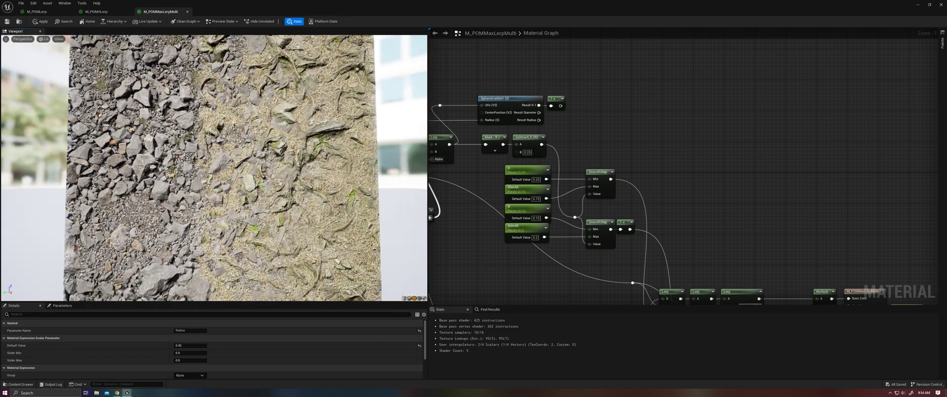
{"action": "left_click_drag", "start_coordinate": [246, 132], "coordinate": [246, 132]}
- Preview the first Lerp node in the Base Color chain and inspect its blended texture up close
{"action": "scroll", "coordinate": [541, 141], "scroll_direction": "down", "scroll_amount": 1}
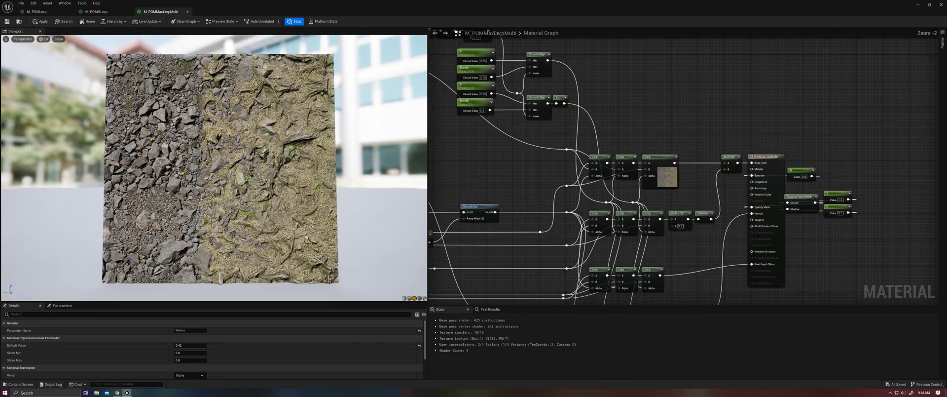
{"action": "right_click_drag", "start_coordinate": [541, 141], "coordinate": [647, 216]}
{"action": "left_click", "coordinate": [539, 64]}
{"action": "right_click_drag", "start_coordinate": [716, 225], "coordinate": [544, 143]}
{"action": "scroll", "coordinate": [544, 143], "scroll_direction": "up", "scroll_amount": 2}
{"action": "right_click_drag", "start_coordinate": [617, 189], "coordinate": [682, 186]}
{"action": "scroll", "coordinate": [658, 172], "scroll_direction": "down", "scroll_amount": 1}
{"action": "right_click", "coordinate": [642, 152]}
{"action": "left_click", "coordinate": [663, 164]}
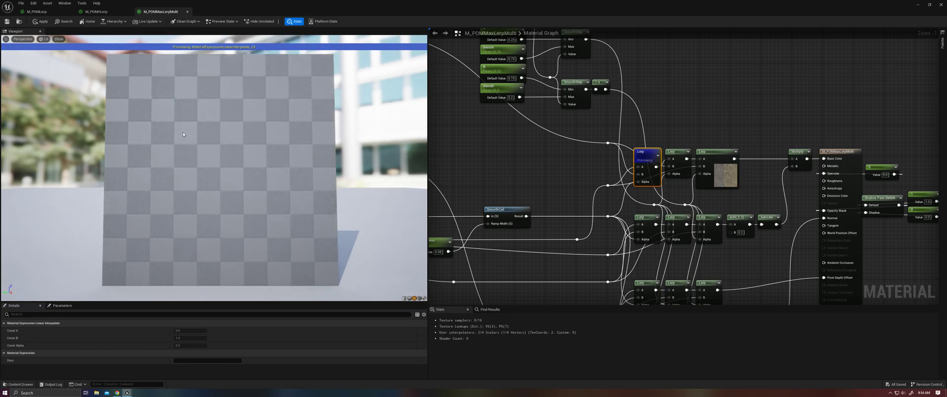
{"action": "scroll", "coordinate": [205, 136], "scroll_direction": "up", "scroll_amount": 5}
{"action": "left_click_drag", "start_coordinate": [205, 136], "coordinate": [207, 170]}
{"action": "right_click_drag", "start_coordinate": [205, 98], "coordinate": [202, 168]}
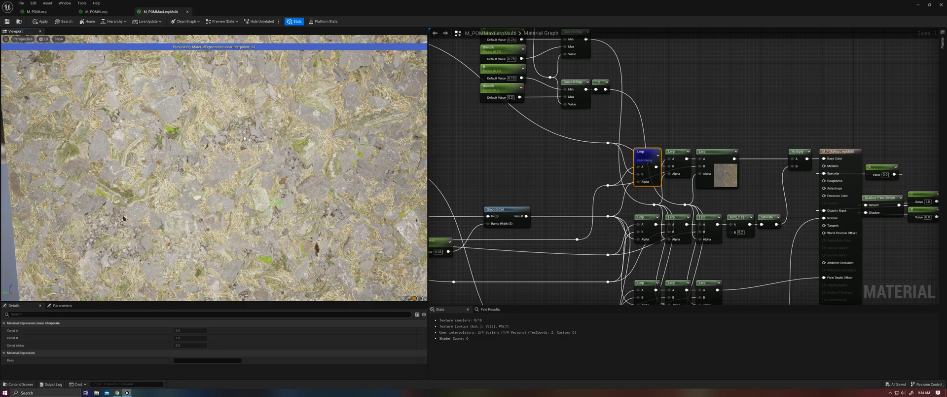
- Preview the second Lerp node in the Base Color chain and look over its blend on the plane
{"action": "right_click_drag", "start_coordinate": [686, 155], "coordinate": [585, 146]}
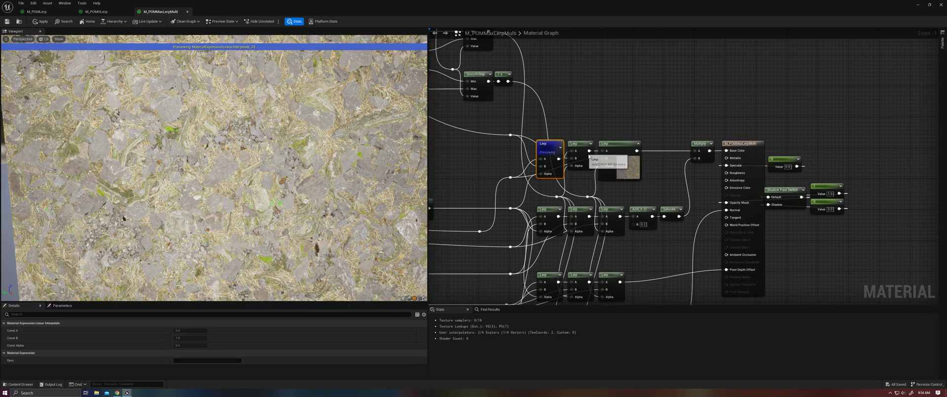
{"action": "right_click", "coordinate": [585, 146]}
{"action": "left_click", "coordinate": [594, 157]}
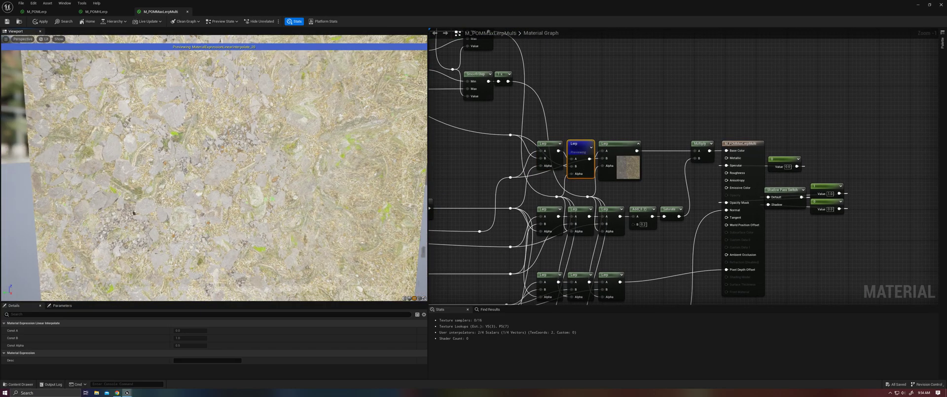
{"action": "middle_click_drag", "start_coordinate": [316, 166], "coordinate": [281, 164]}
{"action": "scroll", "coordinate": [316, 165], "scroll_direction": "up", "scroll_amount": 3}
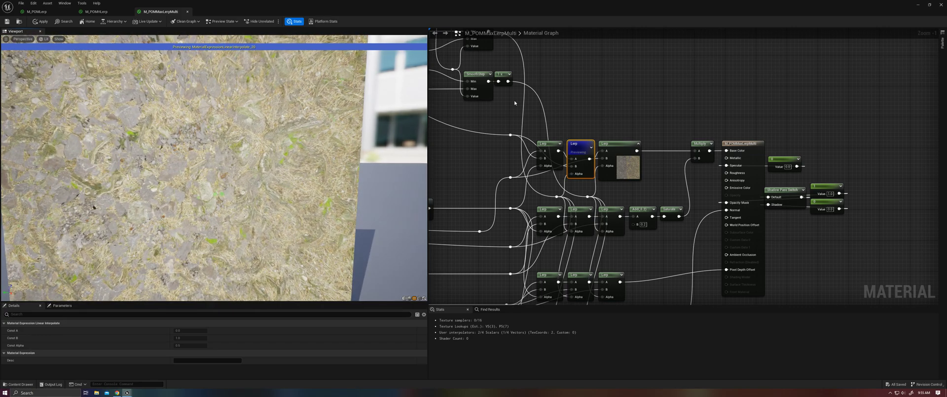
- Reconnect the sphere gradient's 1-x output to the SmoothStep nodes' Value inputs in place of the Subtract result
{"action": "right_click_drag", "start_coordinate": [514, 101], "coordinate": [685, 232]}
{"action": "left_click_drag", "start_coordinate": [610, 89], "coordinate": [638, 213]}
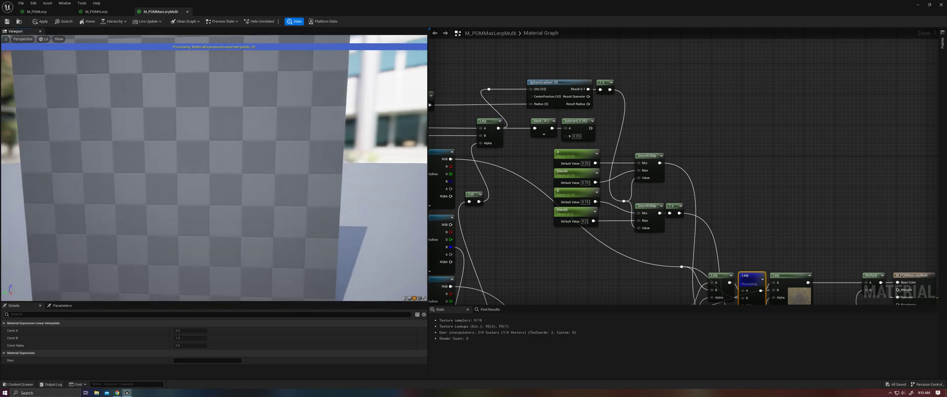
{"action": "scroll", "coordinate": [271, 174], "scroll_direction": "down", "scroll_amount": 2}
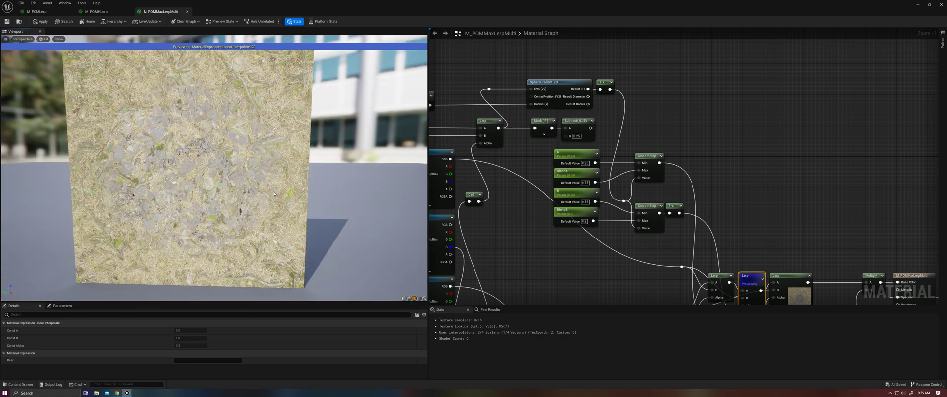
- Preview the third Lerp node in the Base Color chain and inspect the circular rock patch
{"action": "right_click_drag", "start_coordinate": [531, 213], "coordinate": [429, 96]}
{"action": "right_click", "coordinate": [624, 160]}
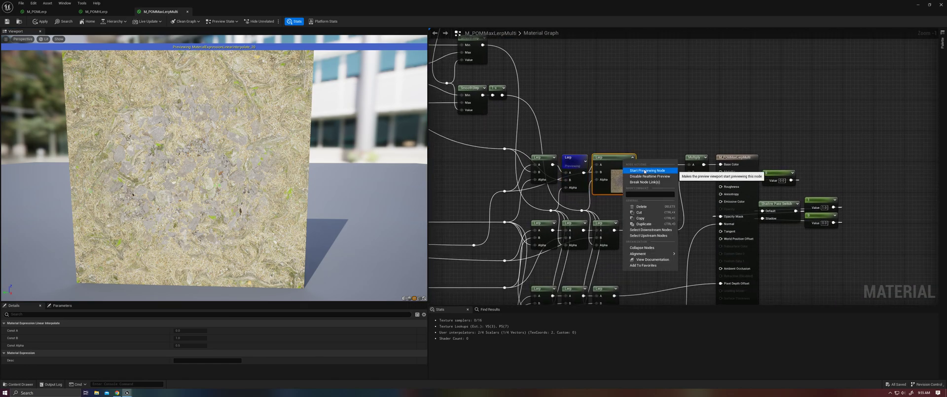
{"action": "left_click", "coordinate": [645, 171]}
{"action": "scroll", "coordinate": [266, 157], "scroll_direction": "up", "scroll_amount": 3}
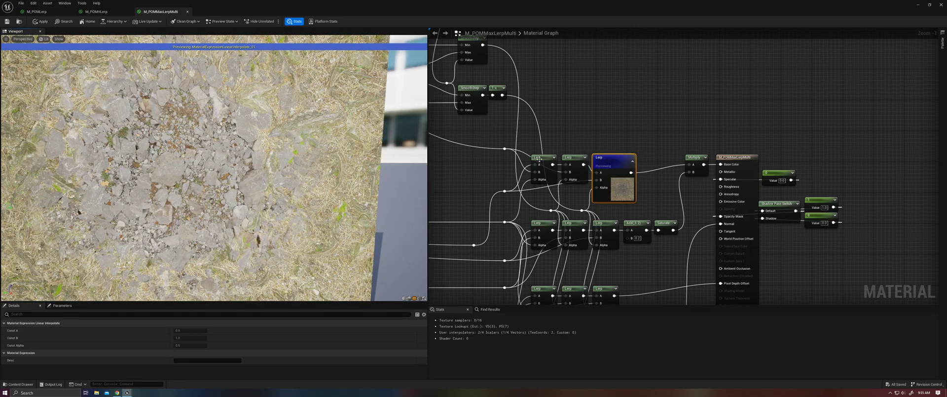
{"action": "mouse_move", "coordinate": [236, 132]}
{"action": "left_mouse_down"}
{"action": "mouse_move", "coordinate": [229, 91]}
{"action": "mouse_move", "coordinate": [236, 132]}
{"action": "left_mouse_up"}
- Preview the Multiply node feeding Base Color and inspect the shadowed rock patch
{"action": "right_click", "coordinate": [694, 157]}
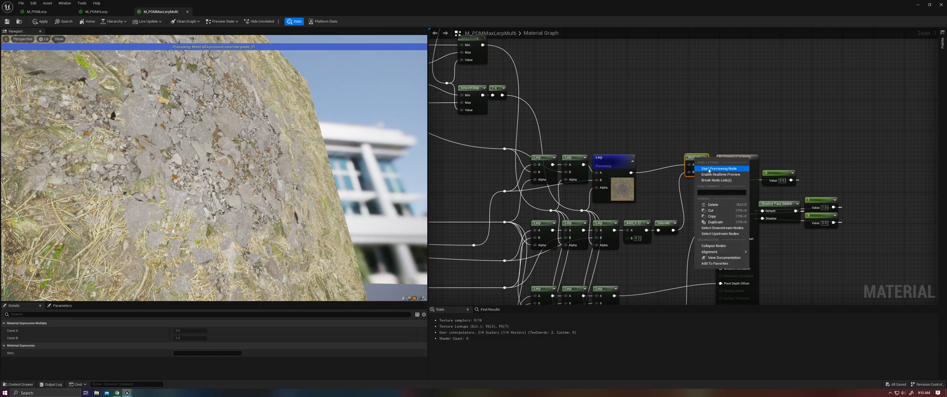
{"action": "left_click", "coordinate": [725, 171]}
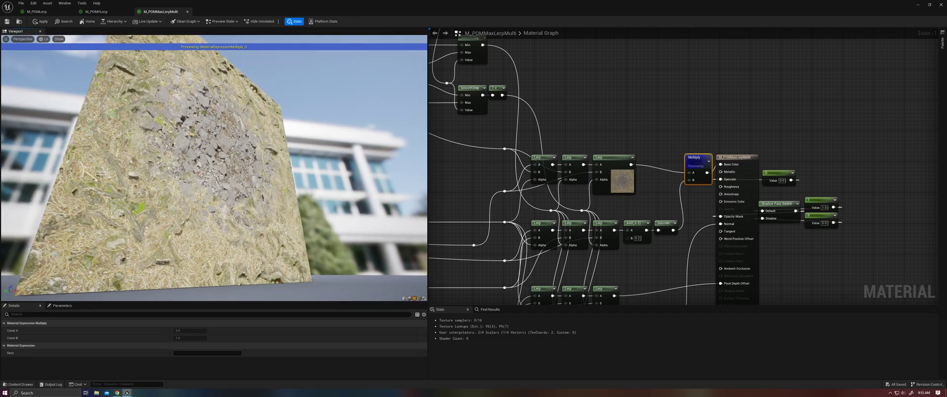
{"action": "right_click_drag", "start_coordinate": [634, 223], "coordinate": [636, 162]}
{"action": "left_click_drag", "start_coordinate": [634, 153], "coordinate": [674, 184]}
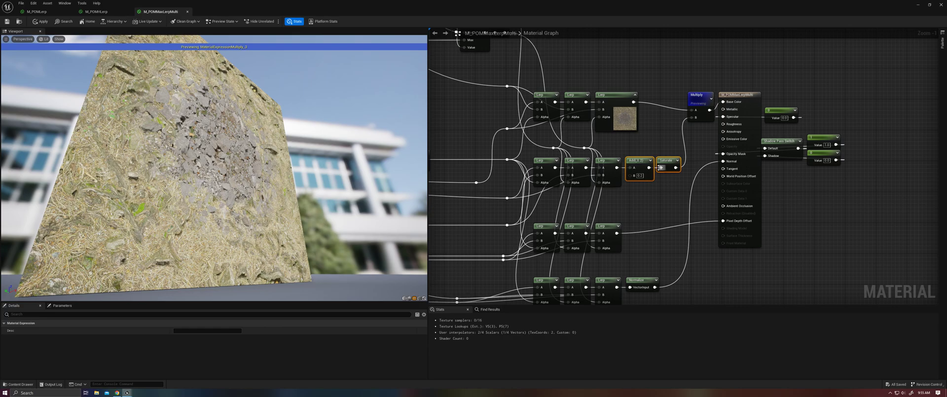
{"action": "left_click", "coordinate": [664, 187]}
{"action": "left_click_drag", "start_coordinate": [367, 163], "coordinate": [338, 202]}
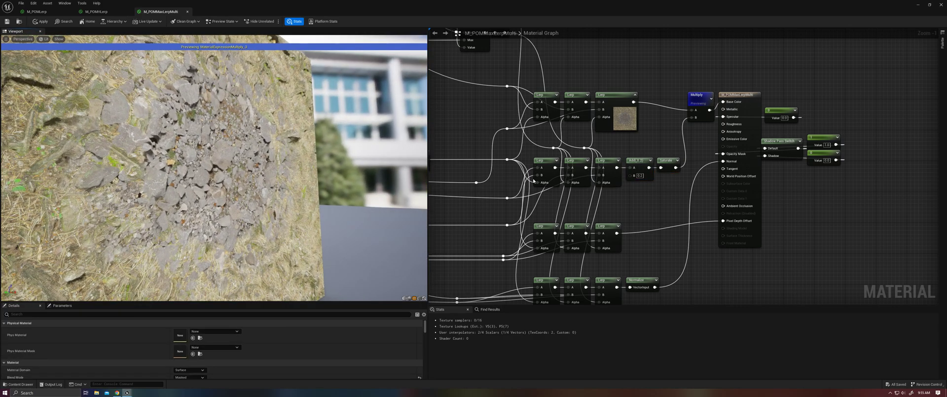
- Preview the Saturate node to examine the shadow mask on its own
{"action": "right_click", "coordinate": [665, 162]}
{"action": "left_click", "coordinate": [688, 179]}
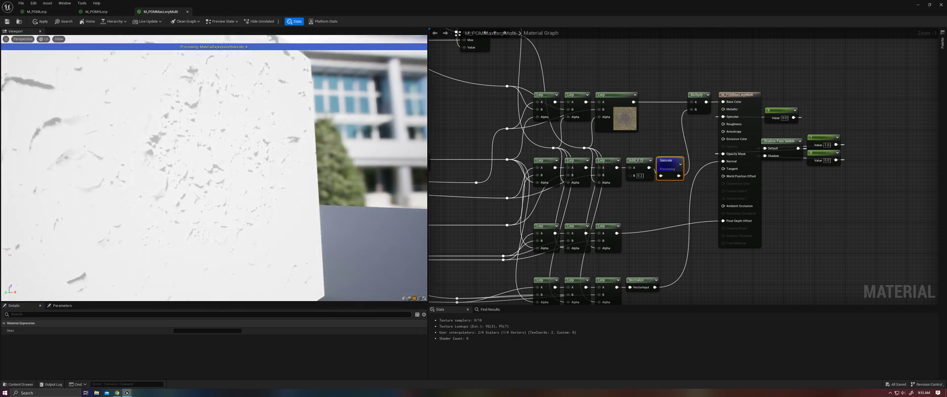
{"action": "left_click_drag", "start_coordinate": [276, 168], "coordinate": [291, 183]}
- Preview the last Lerp node feeding Pixel Depth Offset, followed by the Normalize node feeding Normal
{"action": "right_click_drag", "start_coordinate": [612, 227], "coordinate": [661, 172]}
{"action": "right_click", "coordinate": [661, 173]}
{"action": "left_click", "coordinate": [691, 191]}
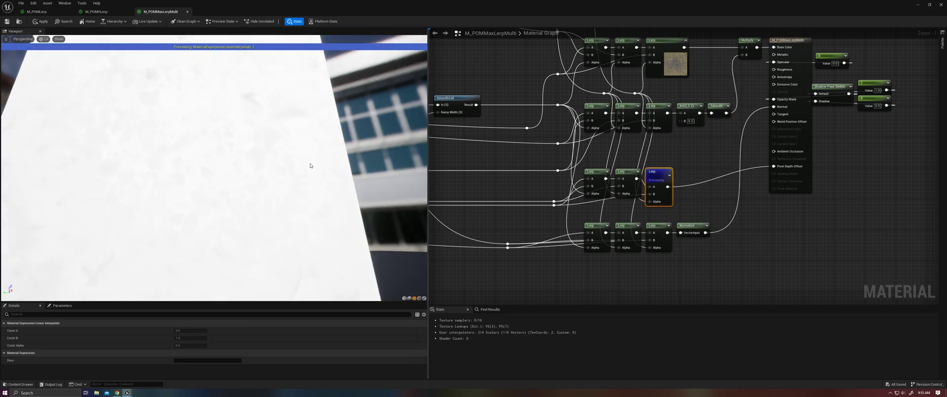
{"action": "right_click", "coordinate": [688, 223]}
{"action": "left_click", "coordinate": [717, 240]}
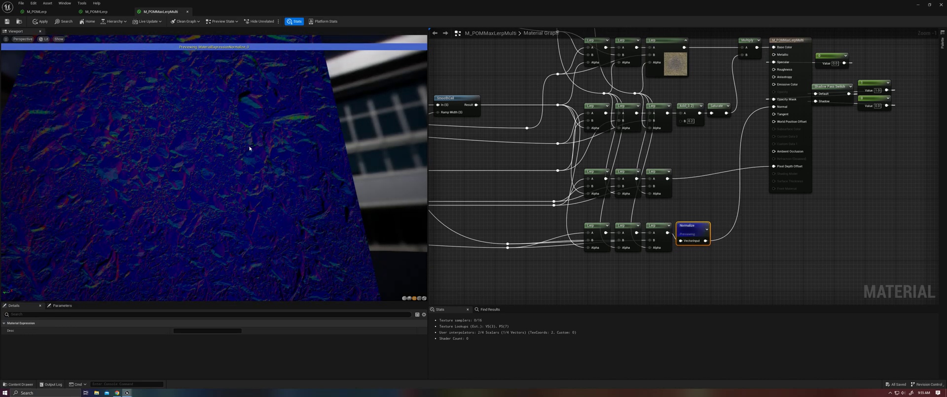
- Examine the blended normals of the Normalize node preview across the plane and close up on the rocks
{"action": "scroll", "coordinate": [252, 149], "scroll_direction": "down", "scroll_amount": 5}
{"action": "scroll", "coordinate": [255, 153], "scroll_direction": "up", "scroll_amount": 3}
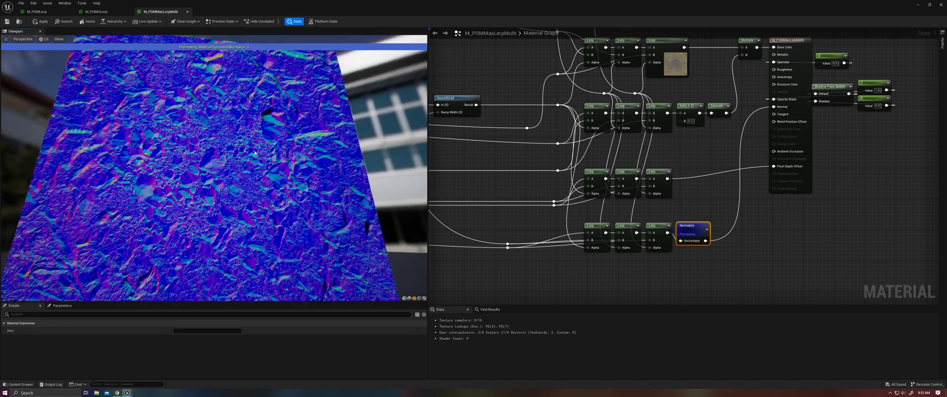
{"action": "left_click_drag", "start_coordinate": [255, 153], "coordinate": [258, 193]}
{"action": "scroll", "coordinate": [255, 153], "scroll_direction": "up", "scroll_amount": 4}
{"action": "left_click_drag", "start_coordinate": [255, 153], "coordinate": [255, 136]}
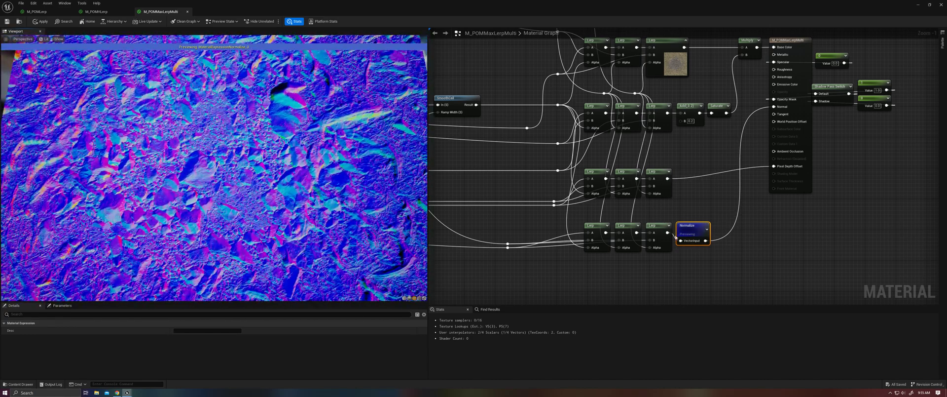
- Stop previewing the Normalize node so the viewport shows the full M_POMMaxLerpMulti material
{"action": "right_click", "coordinate": [688, 226]}
{"action": "left_click", "coordinate": [711, 235]}
{"action": "scroll", "coordinate": [580, 164], "scroll_direction": "down", "scroll_amount": 2}
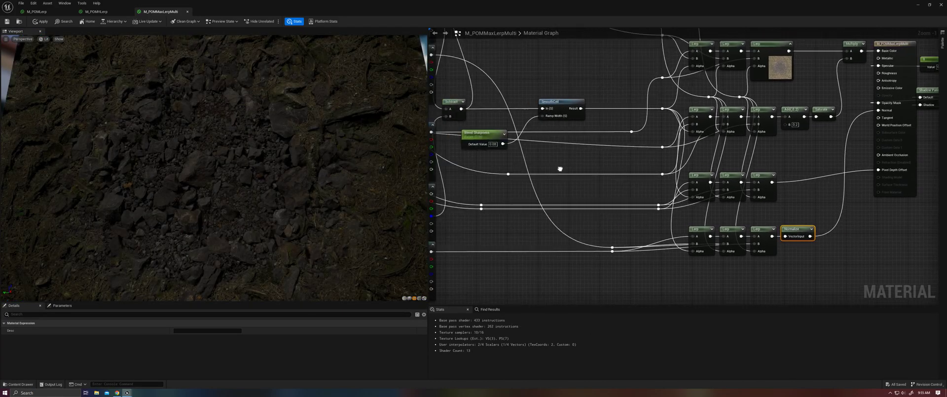
{"action": "scroll", "coordinate": [676, 183], "scroll_direction": "down", "scroll_amount": 1}
{"action": "right_click_drag", "start_coordinate": [676, 183], "coordinate": [749, 220]}
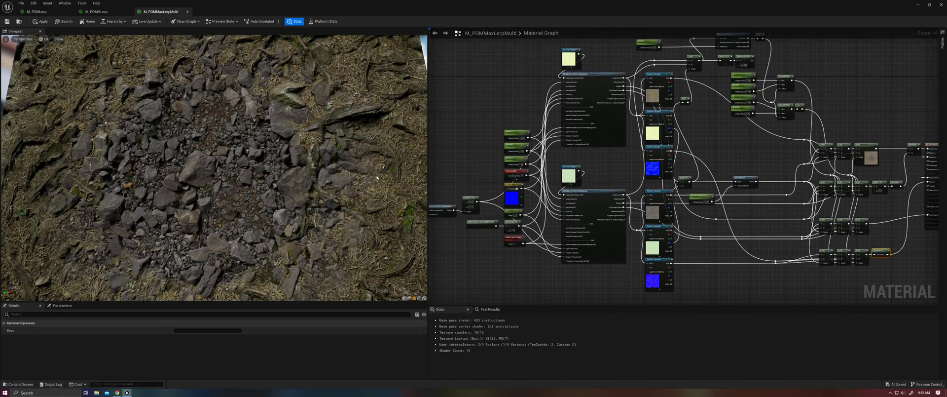
- Inspect the full material's circular rock patch and its blend into the grassy ground from several angles
{"action": "left_click_drag", "start_coordinate": [266, 156], "coordinate": [269, 160]}
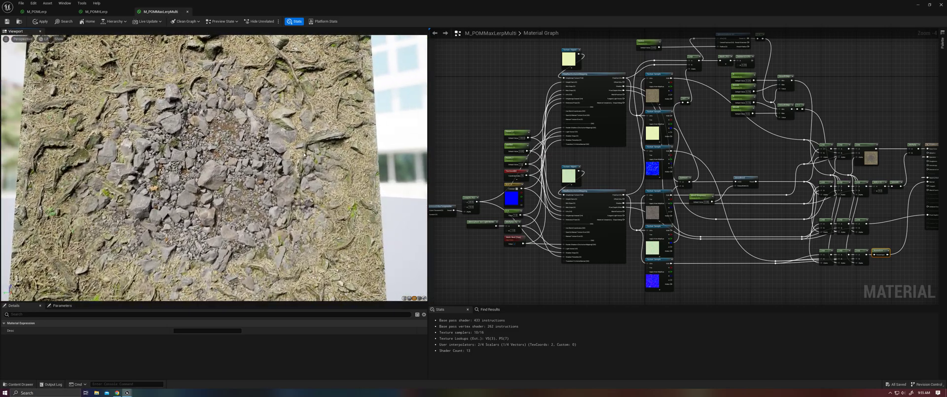
{"action": "mouse_move", "coordinate": [270, 160]}
{"action": "left_mouse_down"}
{"action": "mouse_move", "coordinate": [268, 144]}
{"action": "mouse_move", "coordinate": [266, 160]}
{"action": "left_mouse_up"}
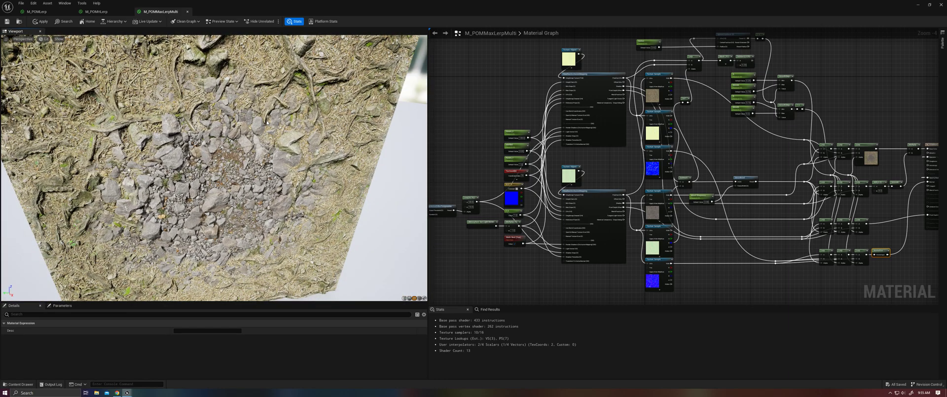
{"action": "mouse_move", "coordinate": [208, 123]}
{"action": "left_mouse_down"}
{"action": "mouse_move", "coordinate": [225, 127]}
{"action": "mouse_move", "coordinate": [194, 130]}
{"action": "left_mouse_up"}
{"action": "left_click_drag", "start_coordinate": [262, 144], "coordinate": [269, 123]}
{"action": "right_click_drag", "start_coordinate": [214, 148], "coordinate": [214, 192]}
{"action": "left_click_drag", "start_coordinate": [214, 193], "coordinate": [222, 181]}
- Examine the grass-to-rock transition in M_POMLerp from near and far for comparison, and return to M_POMMaxLerpMulti
{"action": "left_click", "coordinate": [43, 13]}
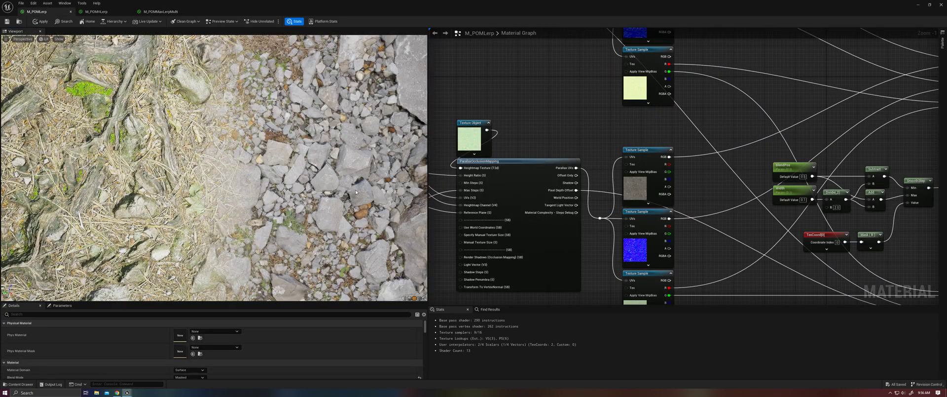
{"action": "right_click_drag", "start_coordinate": [213, 148], "coordinate": [213, 192]}
{"action": "left_click_drag", "start_coordinate": [213, 192], "coordinate": [197, 185]}
{"action": "left_click_drag", "start_coordinate": [202, 94], "coordinate": [230, 89]}
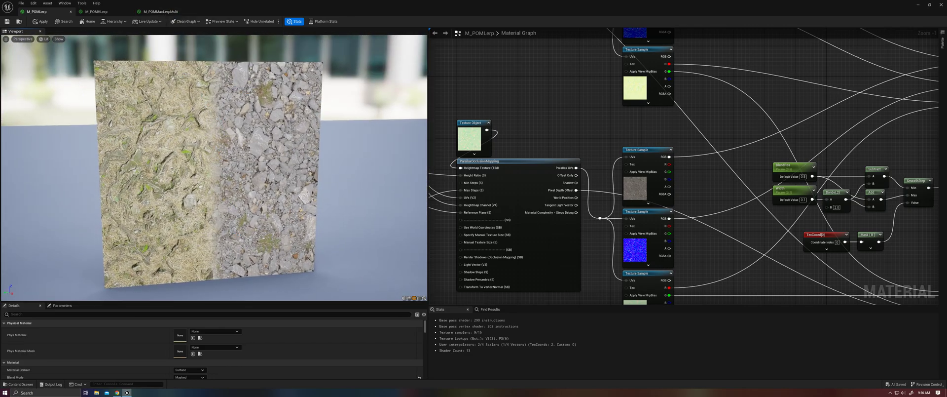
{"action": "right_click_drag", "start_coordinate": [214, 187], "coordinate": [214, 148]}
{"action": "left_click_drag", "start_coordinate": [213, 148], "coordinate": [257, 149]}
{"action": "left_click", "coordinate": [157, 12]}
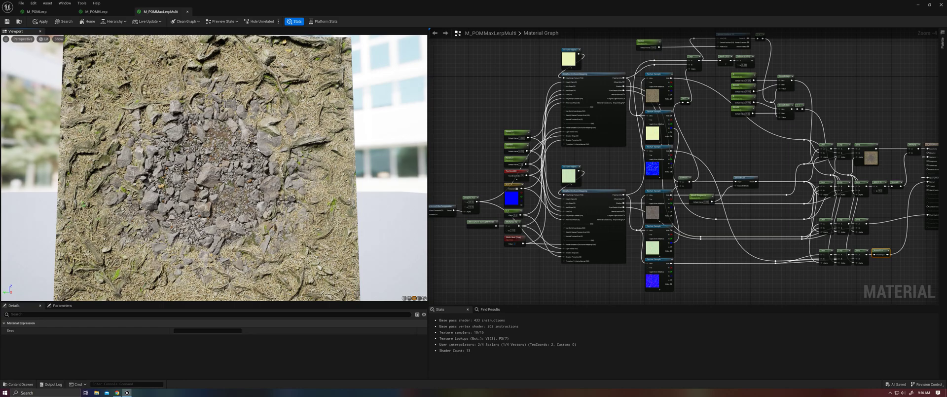